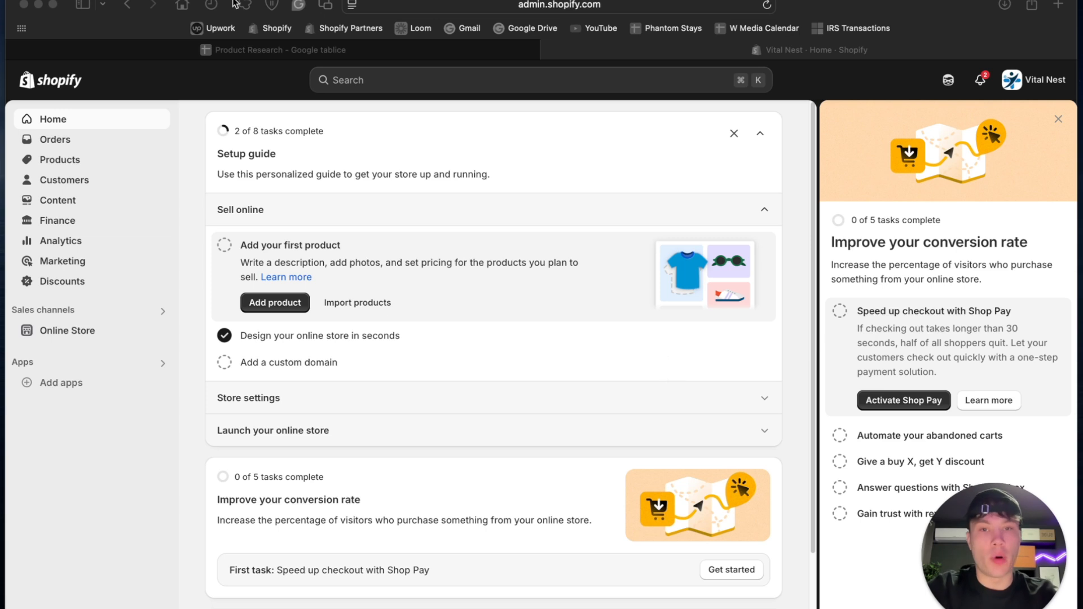
- Close the conversion rate guide and start adding a new product to the store
click(56, 161)
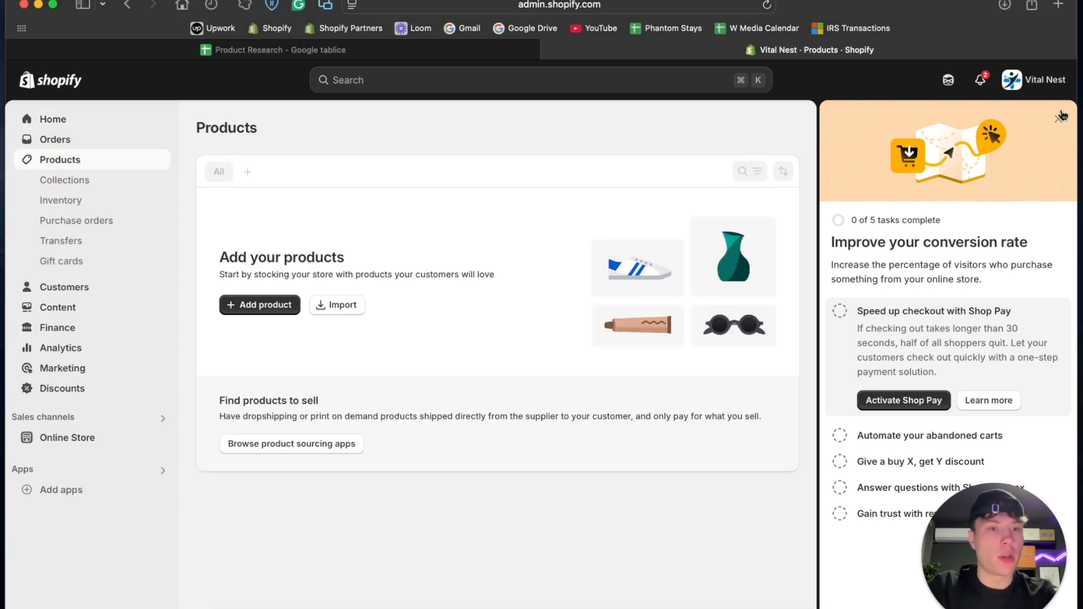
click(1060, 117)
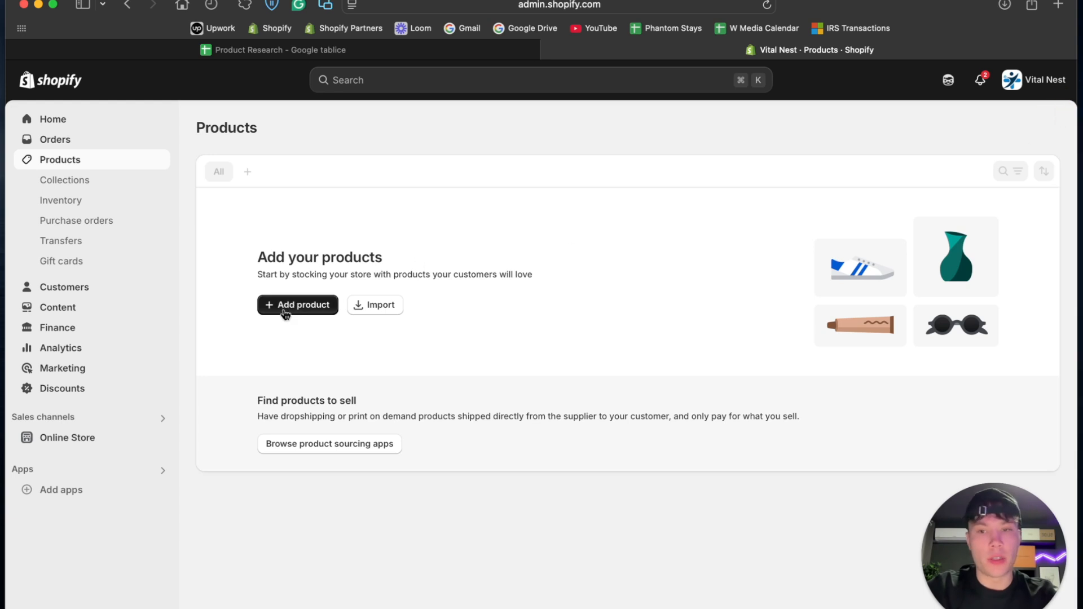
click(286, 313)
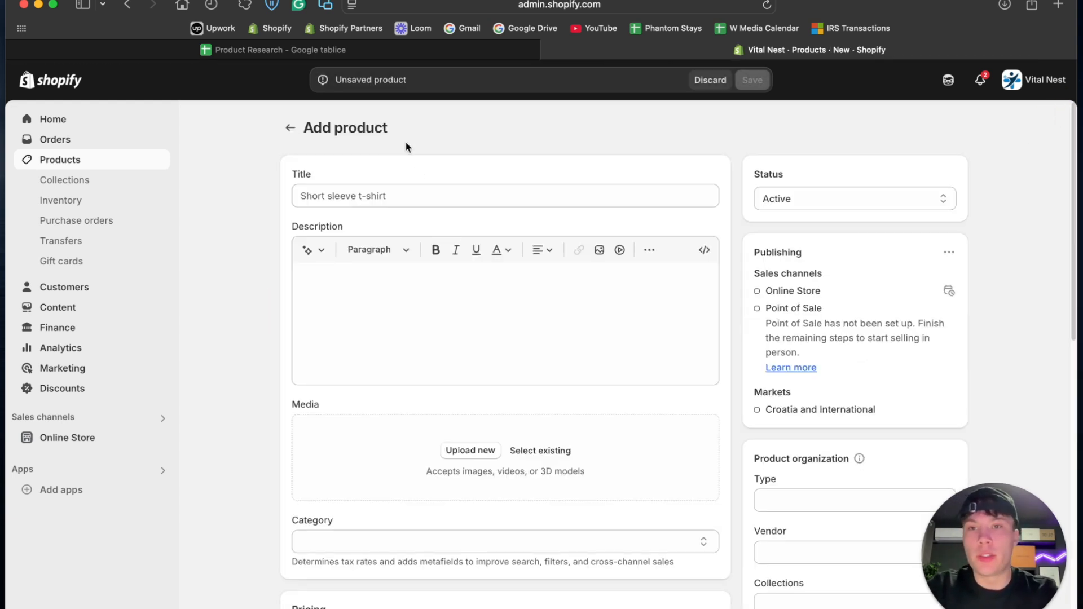
- Switch to the Product Research sheet, follow the Trigger Point Massager's AliExpress link and open the orange Cervical Traction Device Neck Massager listing
click(355, 55)
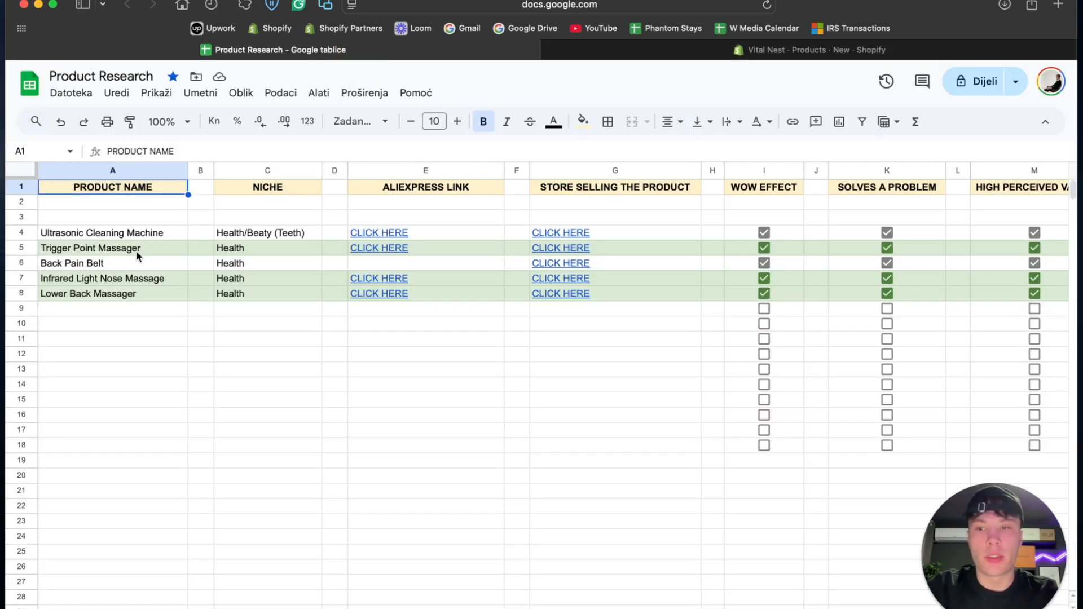
click(104, 246)
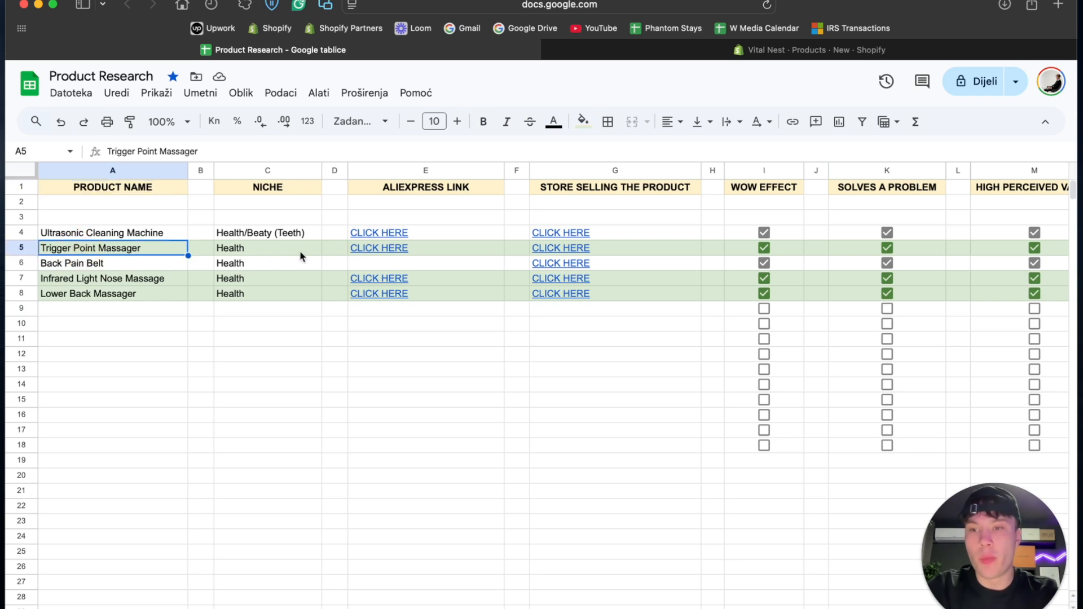
click(390, 248)
click(404, 272)
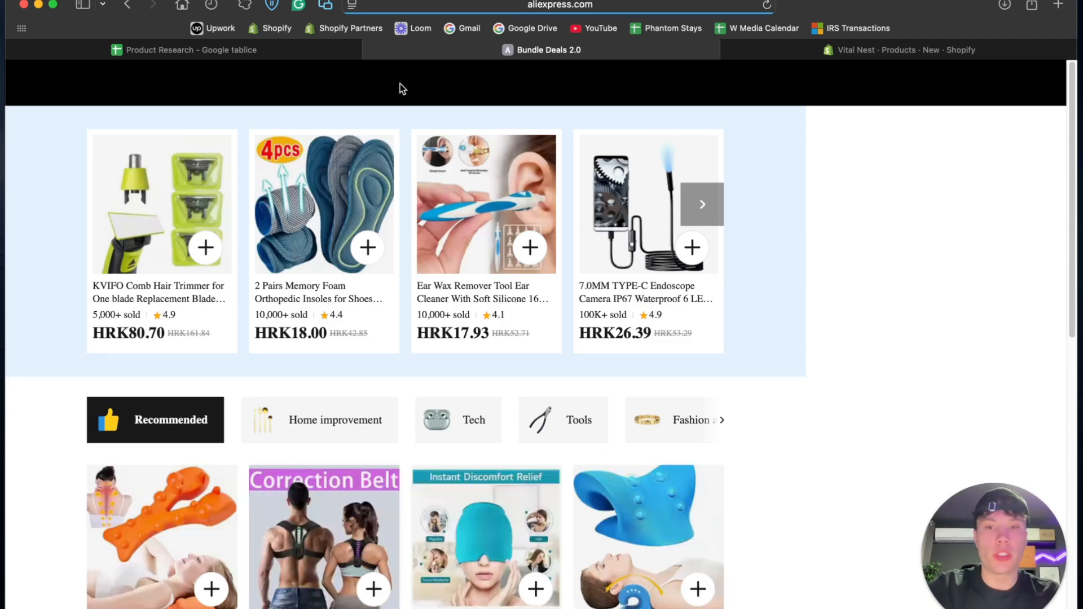
scroll(462, 371, down, 3)
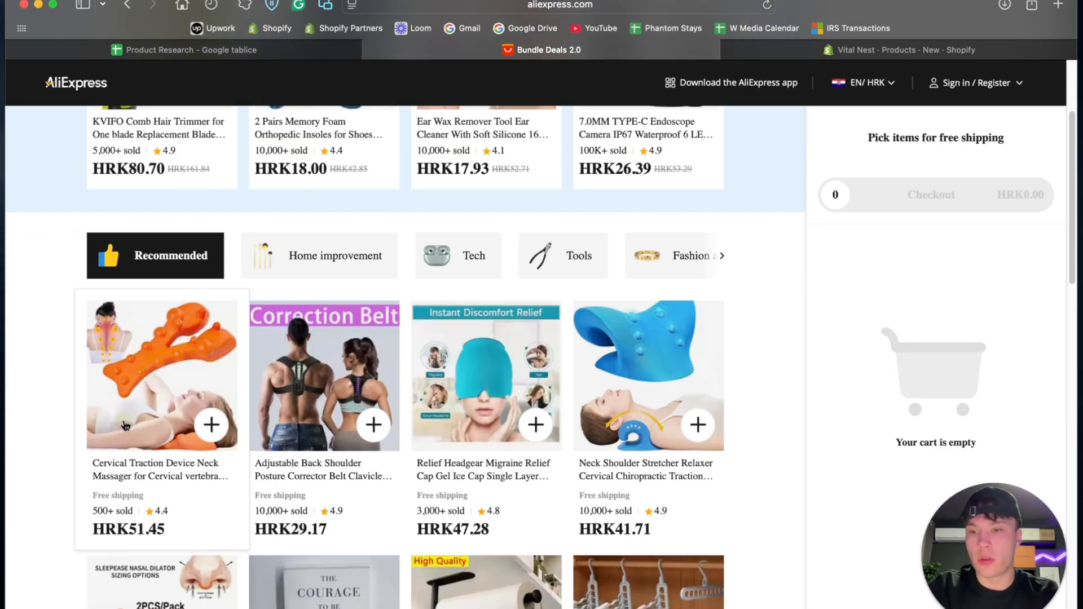
click(125, 426)
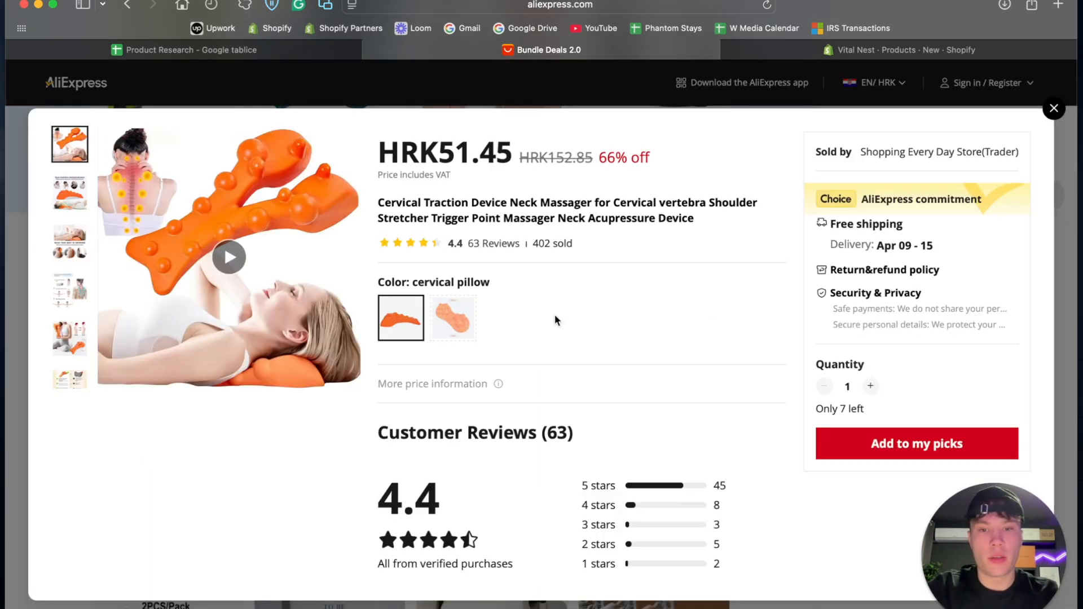
- Compare the massager's Waist Pillow and cervical pillow variants, ending with cervical pillow selected
scroll(554, 313, down, 1)
click(442, 284)
click(407, 279)
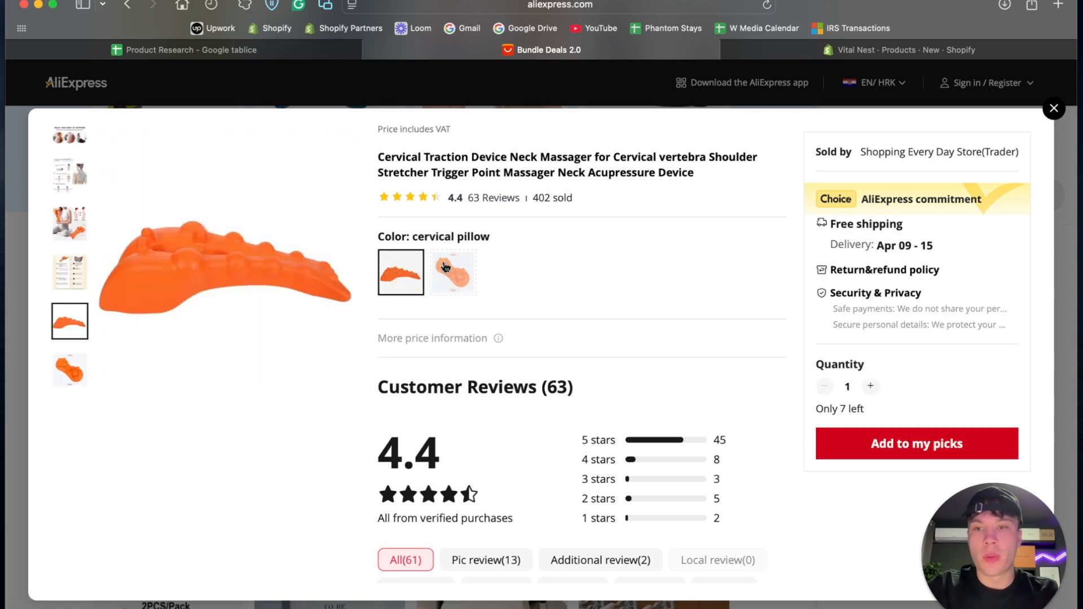
scroll(466, 251, up, 1)
click(472, 329)
click(474, 332)
click(474, 331)
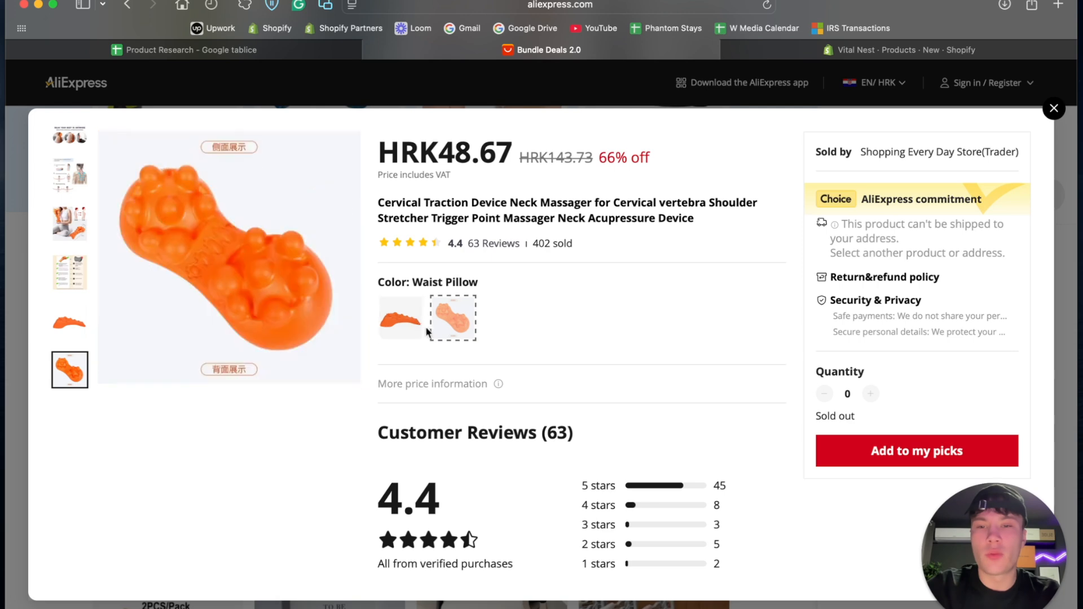
click(405, 322)
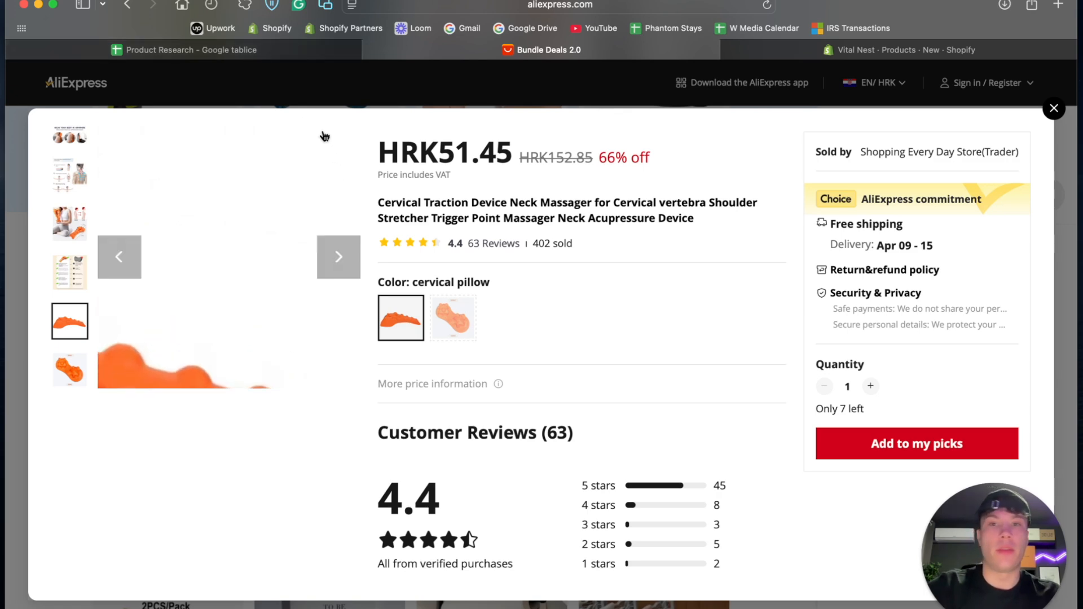
- Copy the name Trigger Point Massager from the Product Research sheet into the new Shopify product's title
click(286, 50)
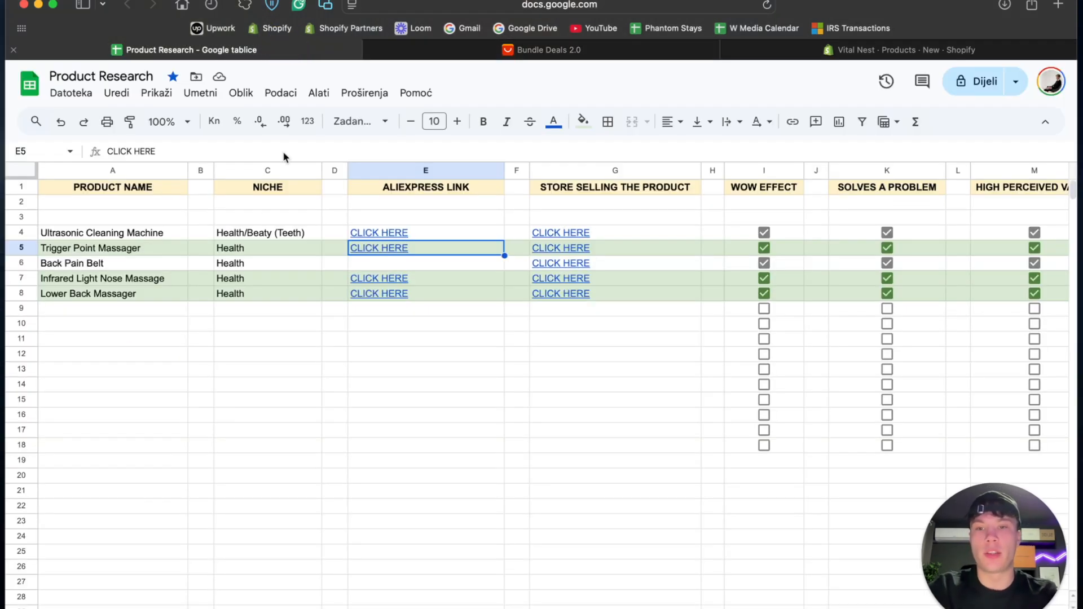
double_click(165, 248)
key(super+a)
key(super+c)
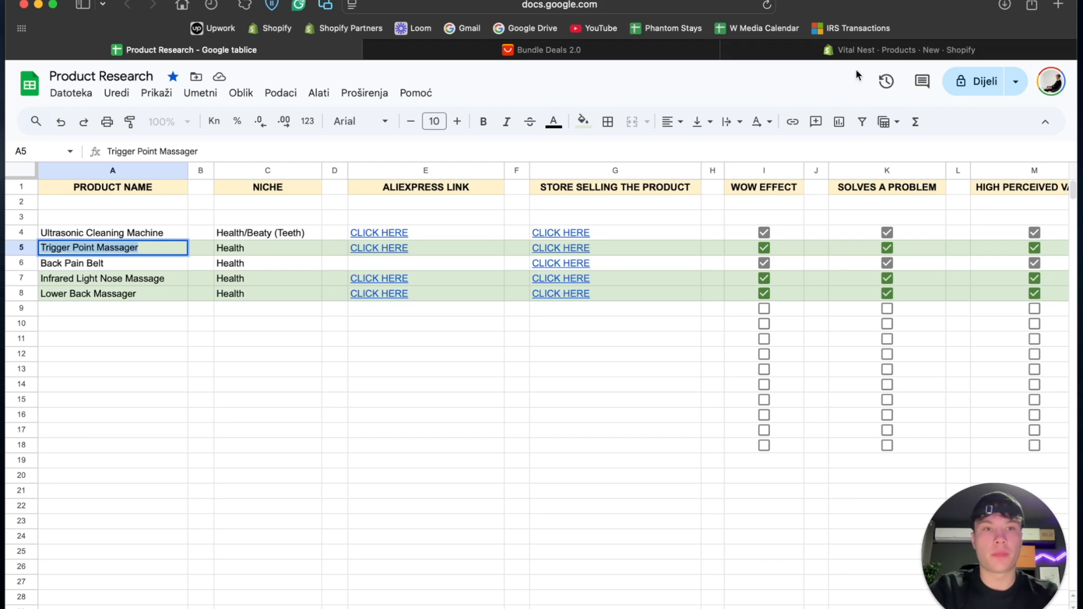
click(871, 56)
click(356, 195)
key(super+v)
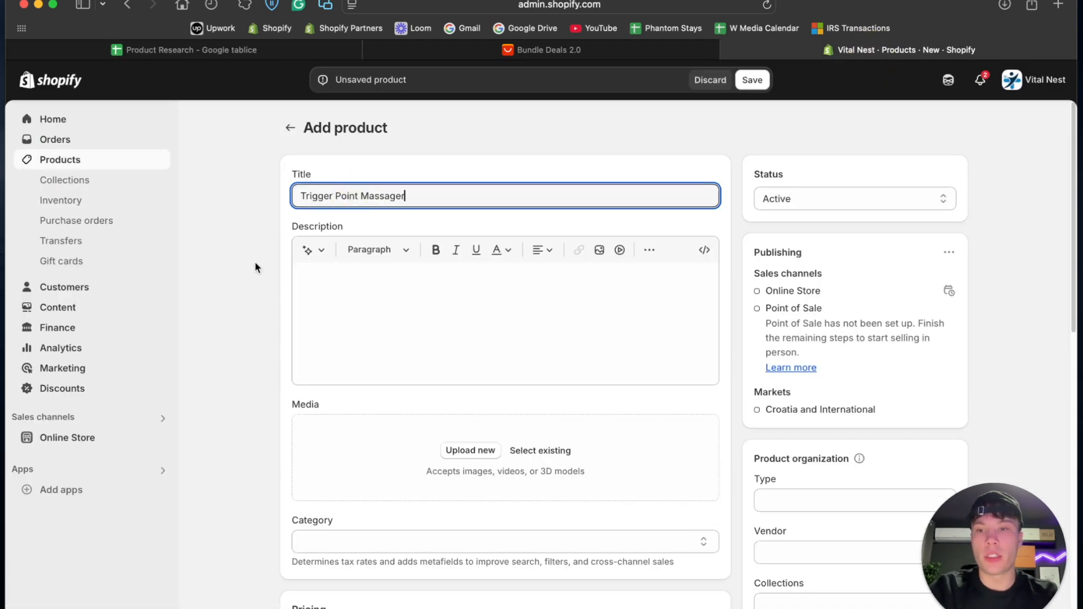
- Allow the product to continue selling when out of stock
scroll(255, 262, down, 3)
scroll(254, 263, down, 10)
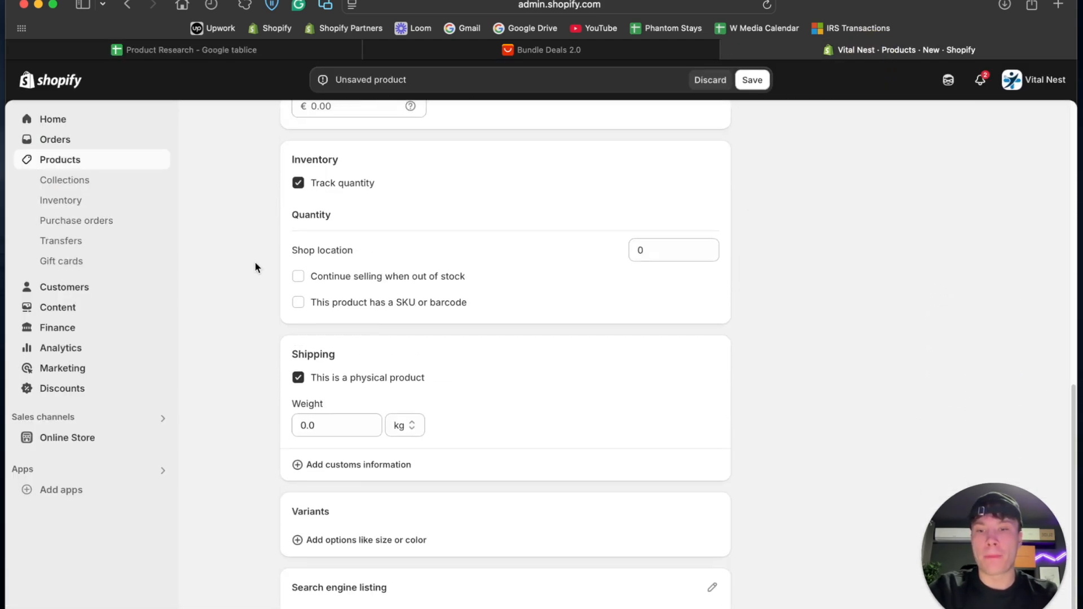
click(331, 270)
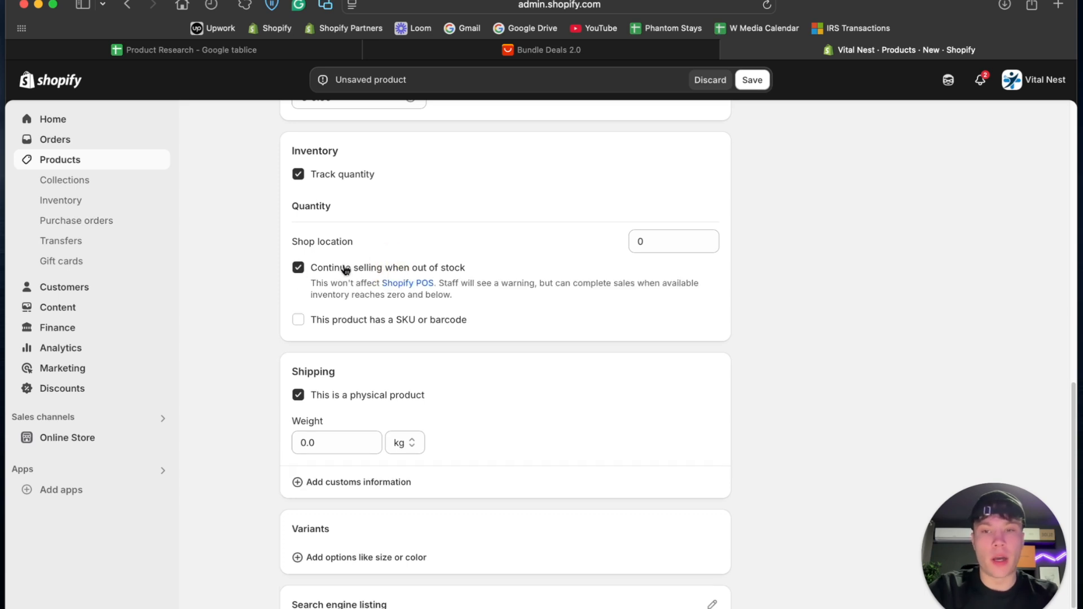
scroll(311, 278, down, 5)
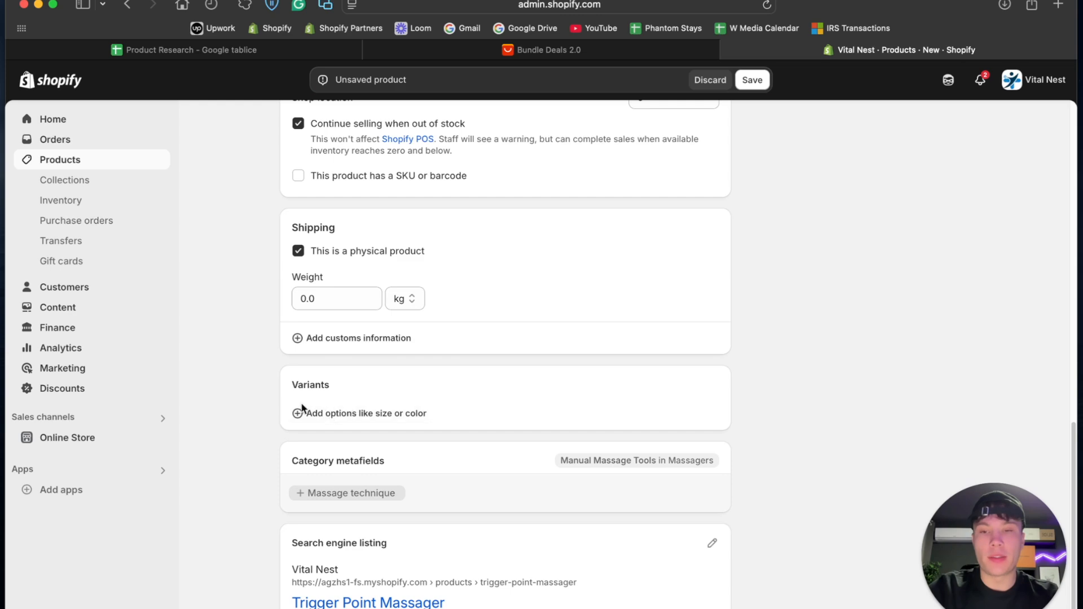
scroll(367, 416, up, 20)
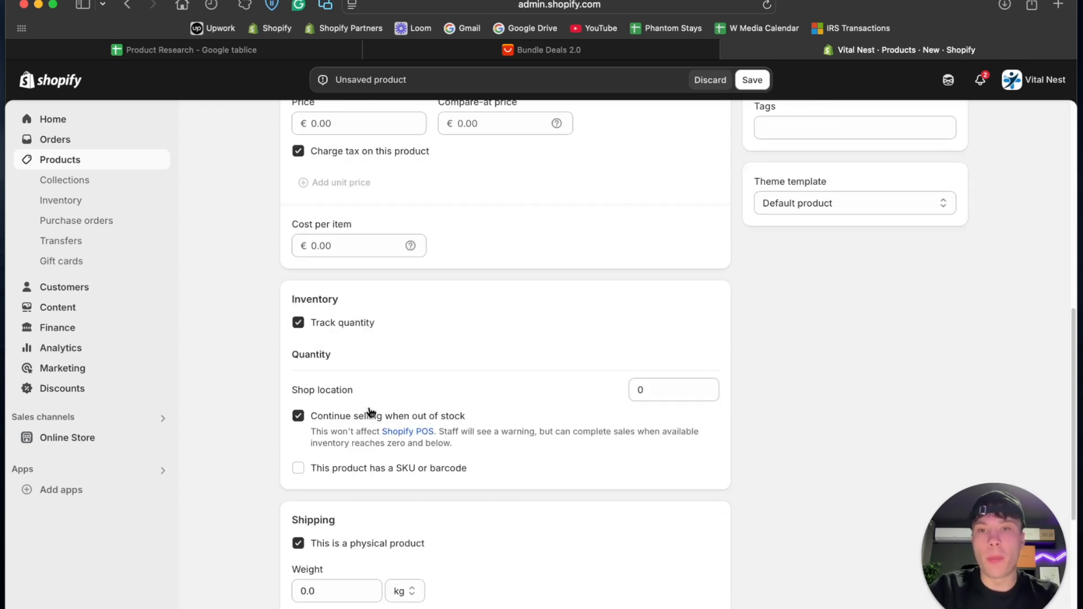
- Open the product's price for editing, and on AliExpress close the massager preview and set the site currency to USD (US Dollar)
scroll(370, 412, down, 3)
click(341, 482)
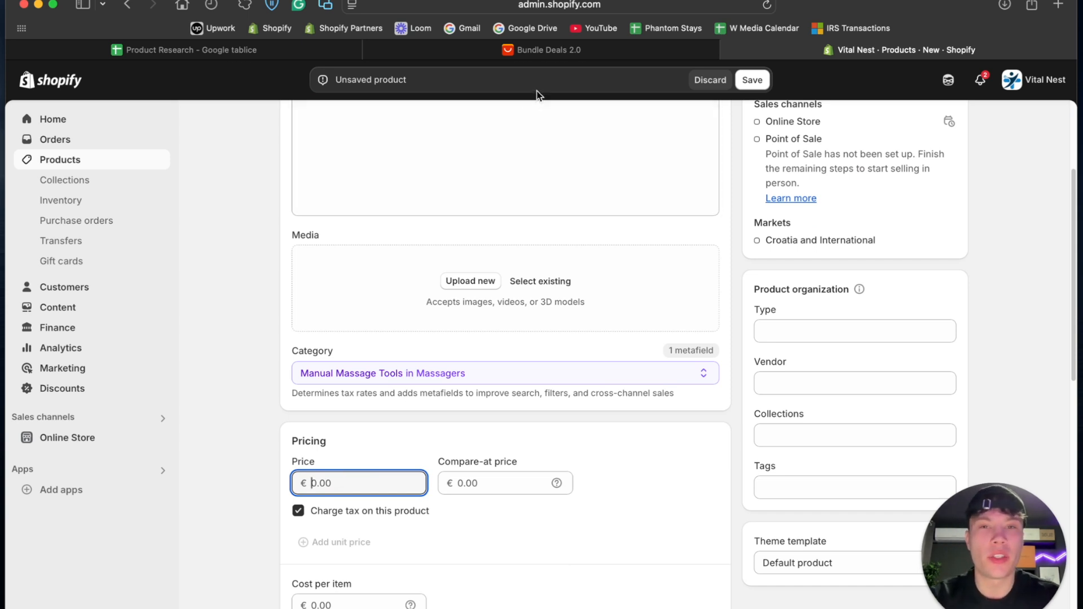
click(542, 50)
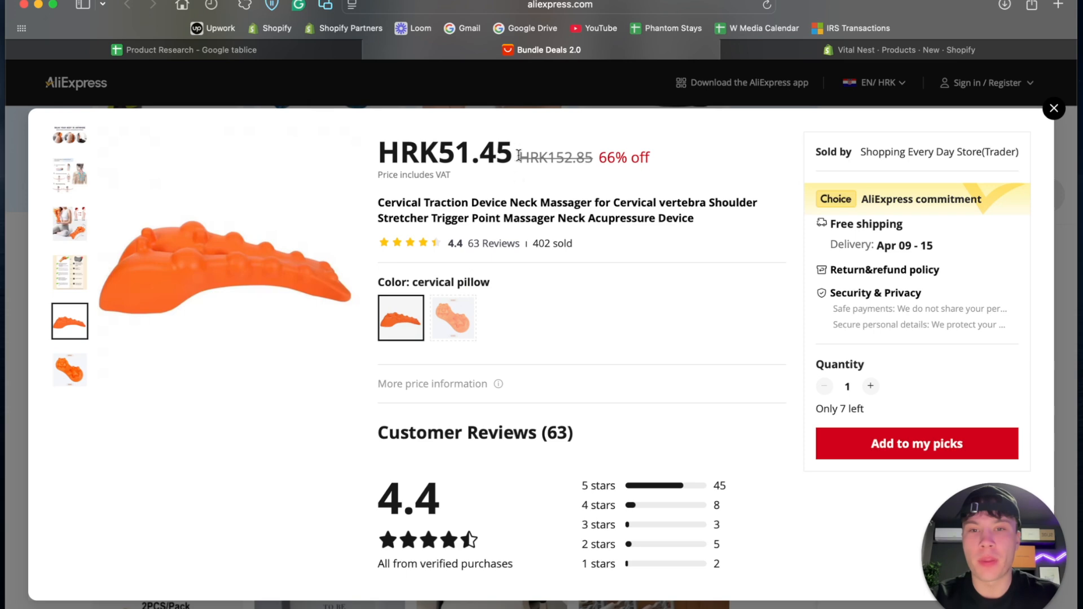
click(1054, 109)
click(881, 82)
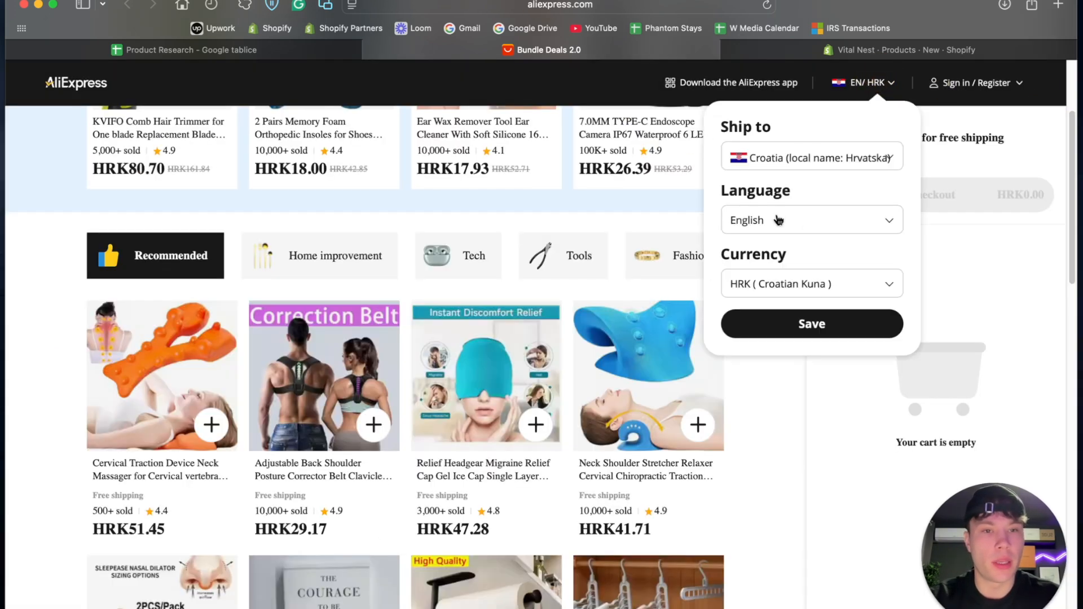
click(769, 285)
click(767, 378)
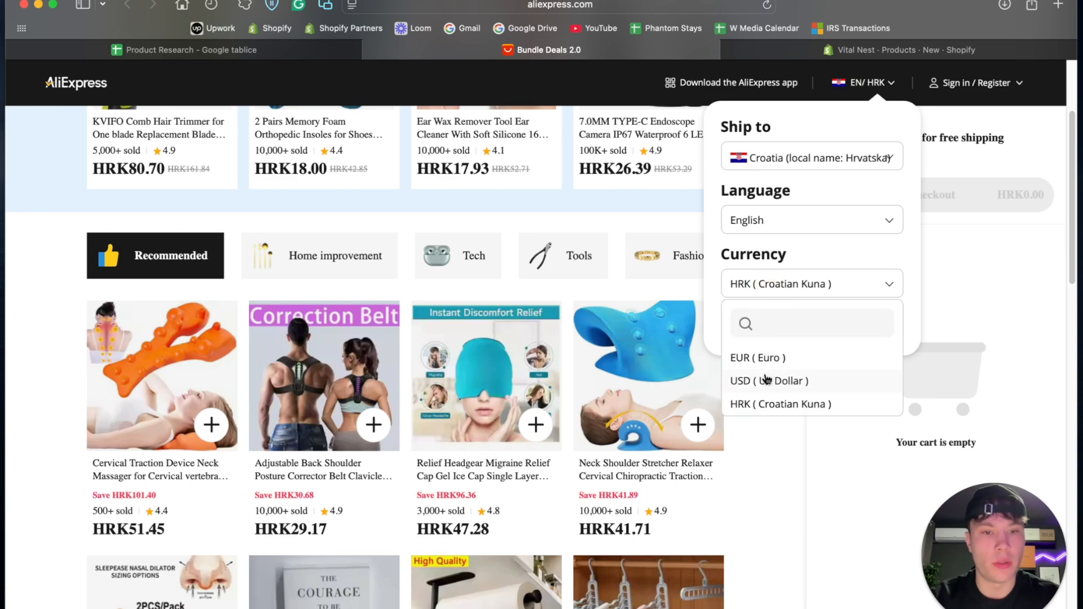
click(809, 325)
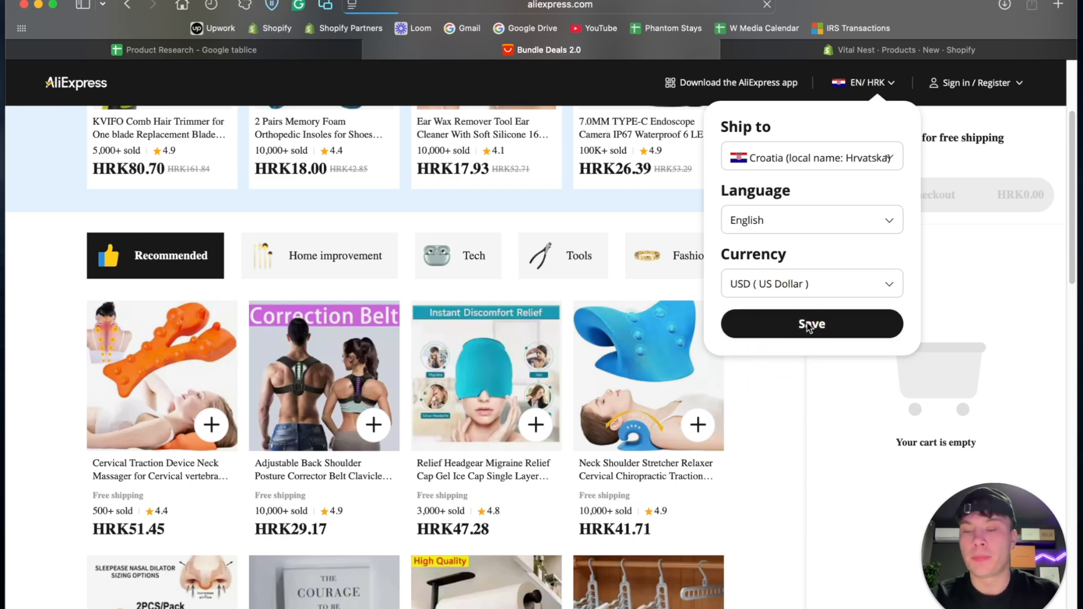
scroll(447, 376, down, 4)
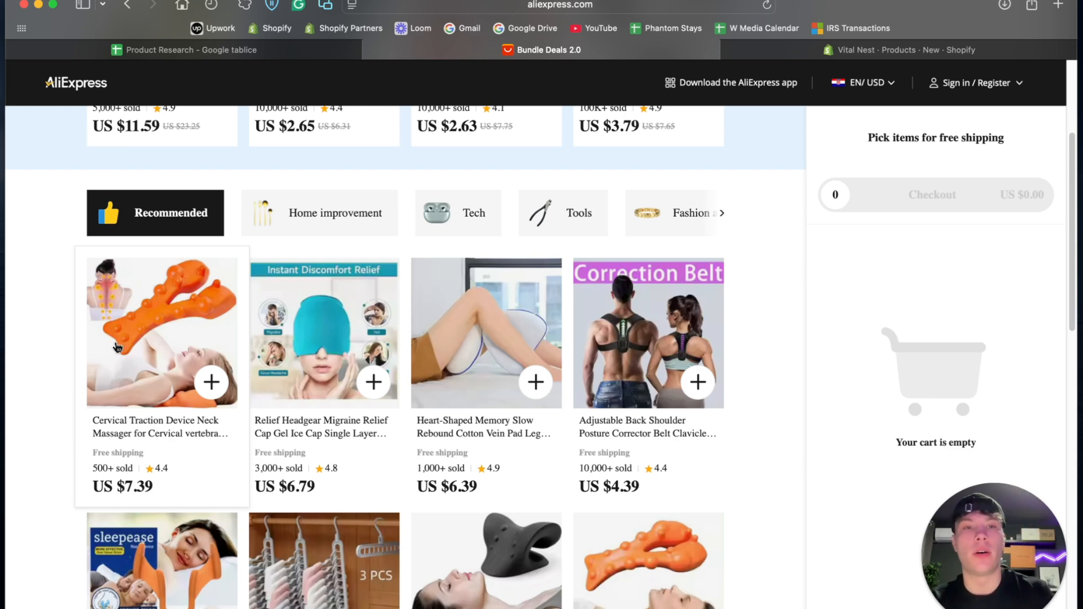
- Back in Shopify, set the product's price to €39.95 and its compare-at price to €49.95
click(818, 50)
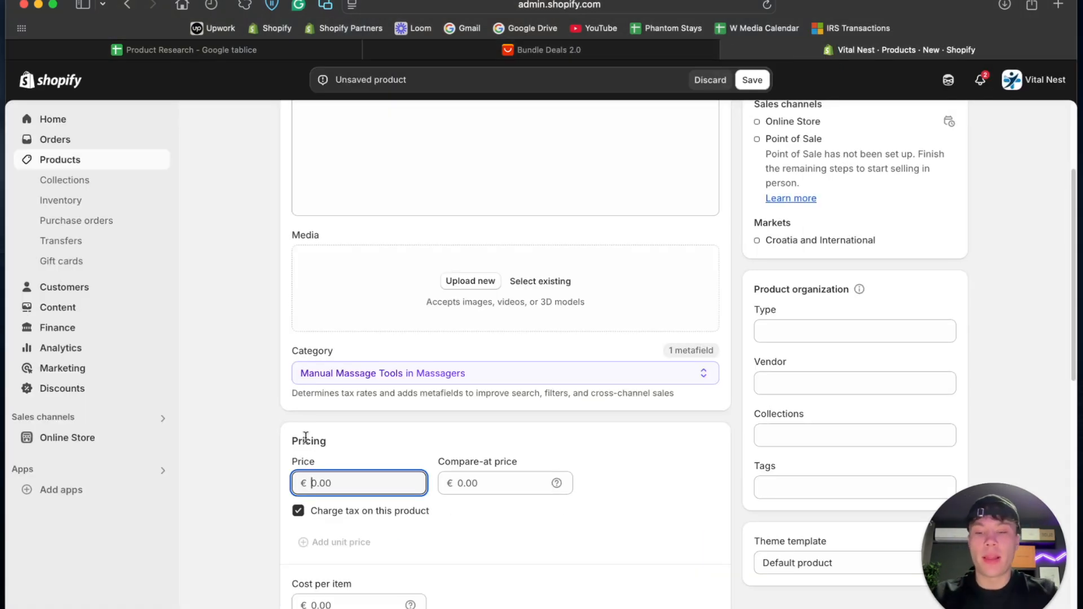
text(38)
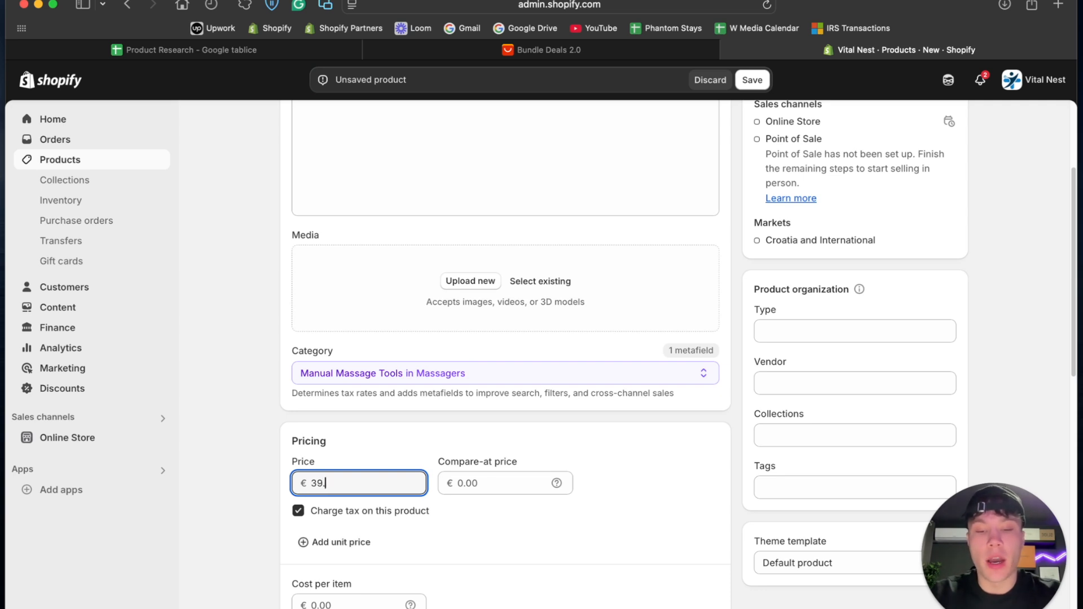
drag(354, 487, 296, 483)
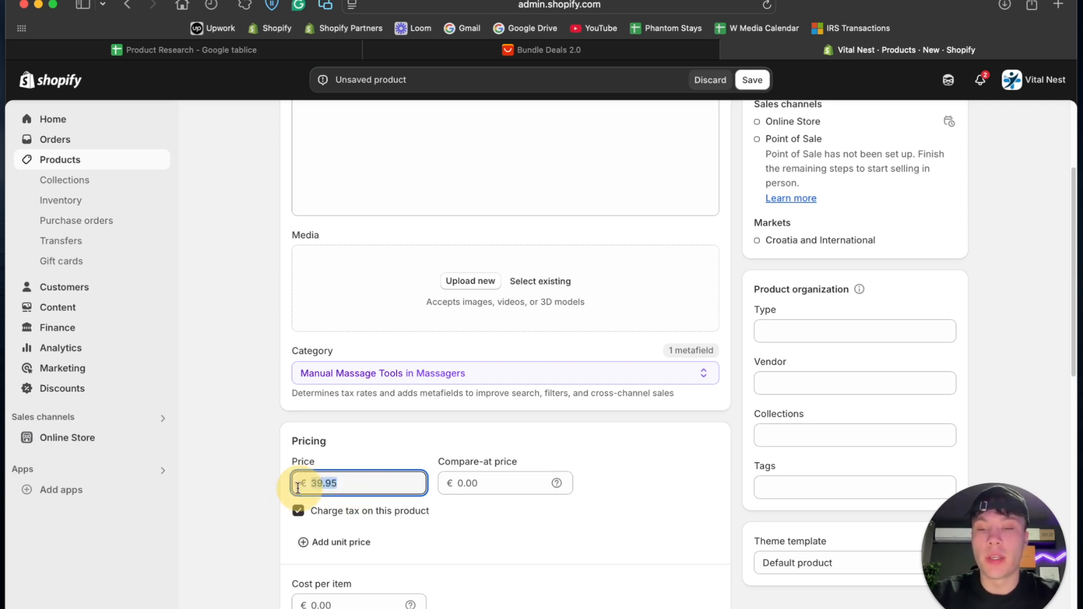
click(535, 481)
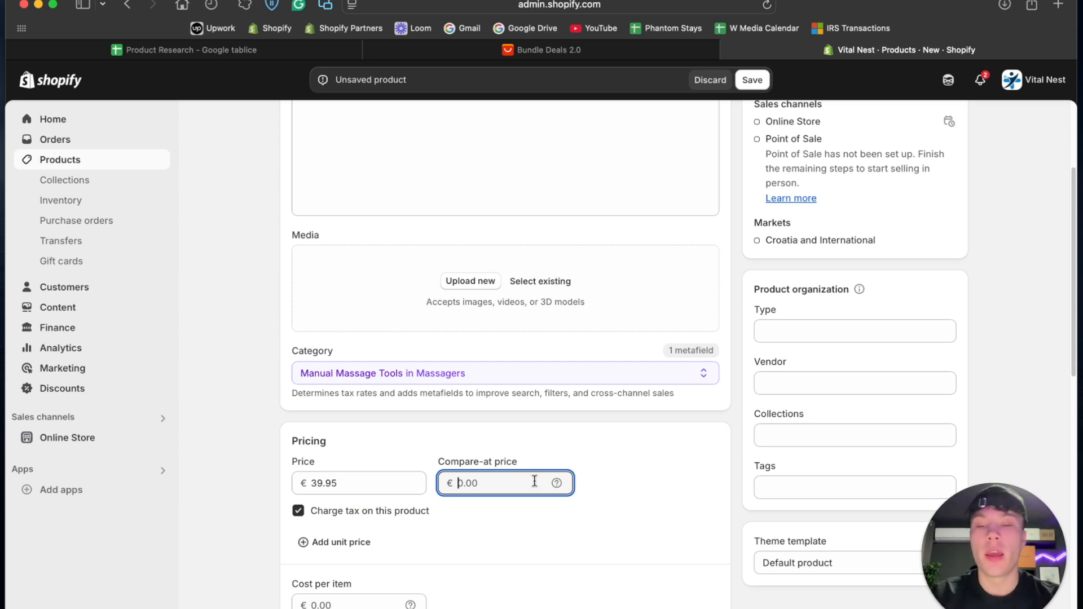
text(49.95)
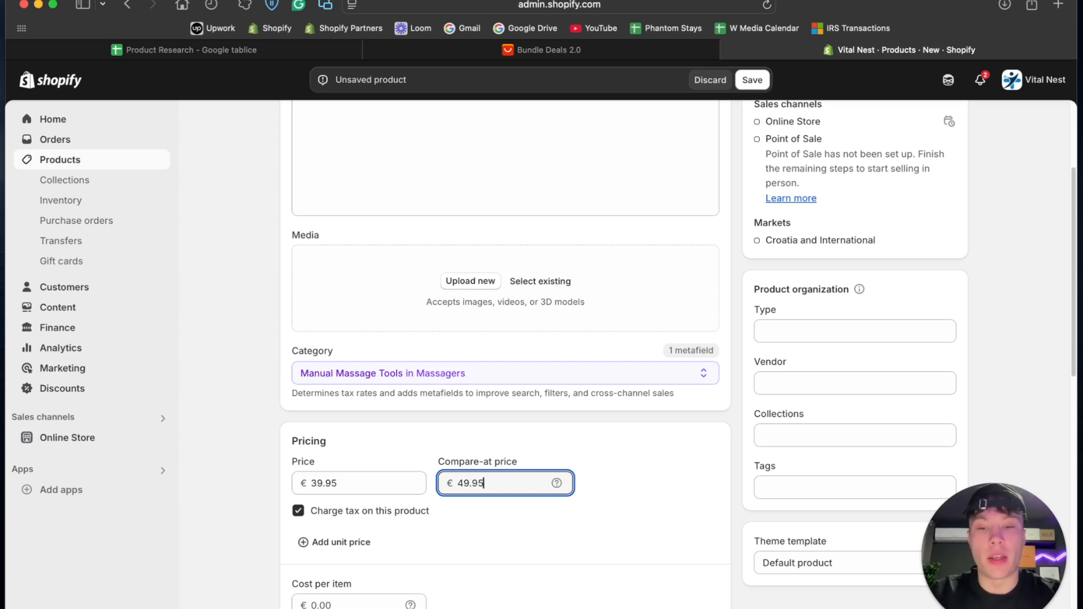
double_click(508, 484)
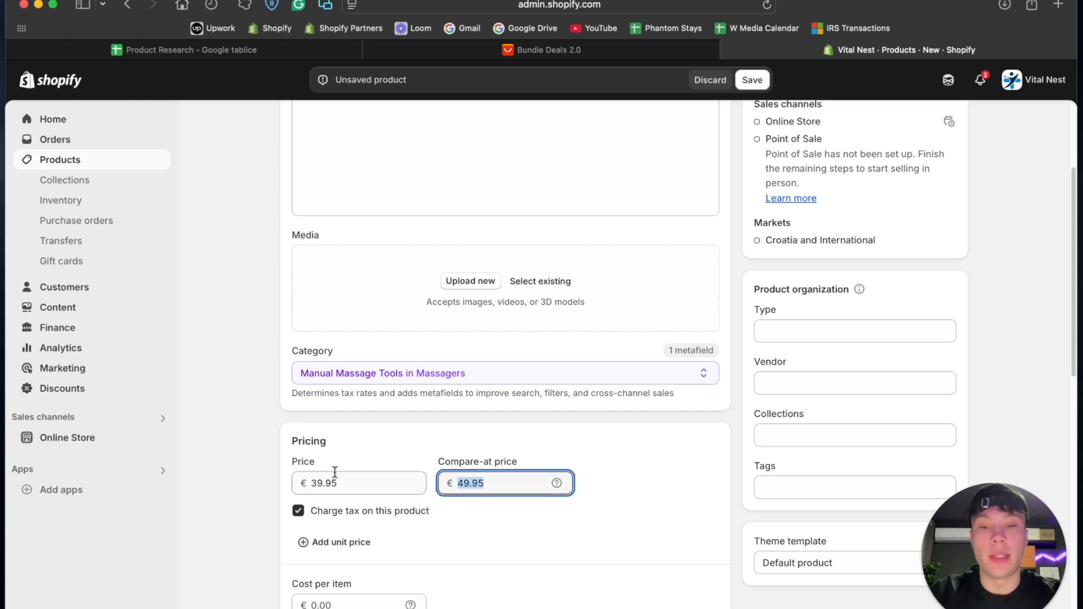
double_click(356, 479)
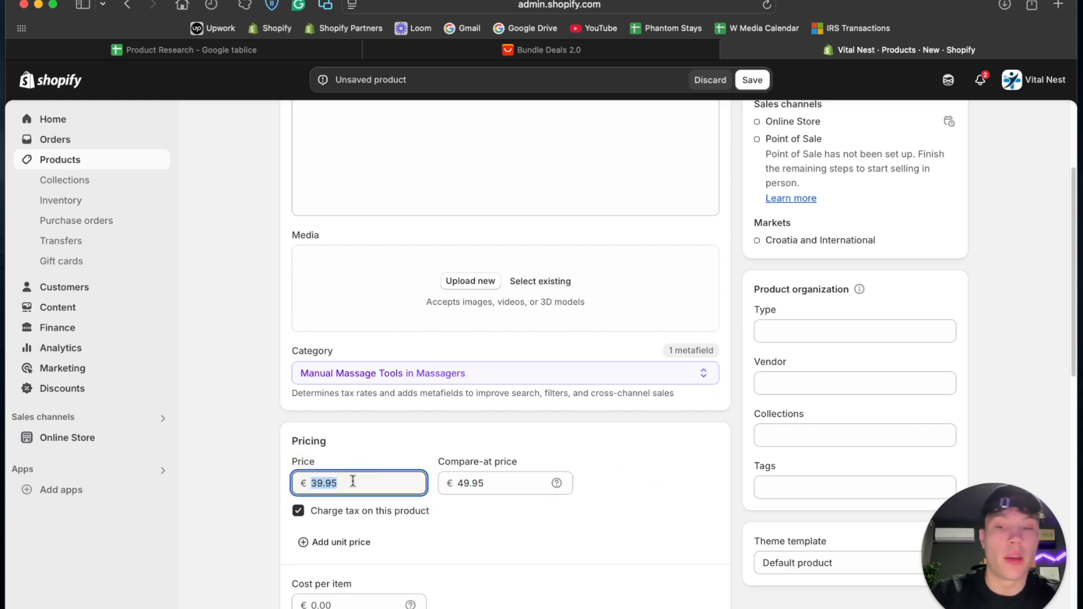
- Check the massager's price on AliExpress and set the Shopify product's cost per item to €6.70
scroll(238, 432, up, 3)
scroll(239, 432, down, 8)
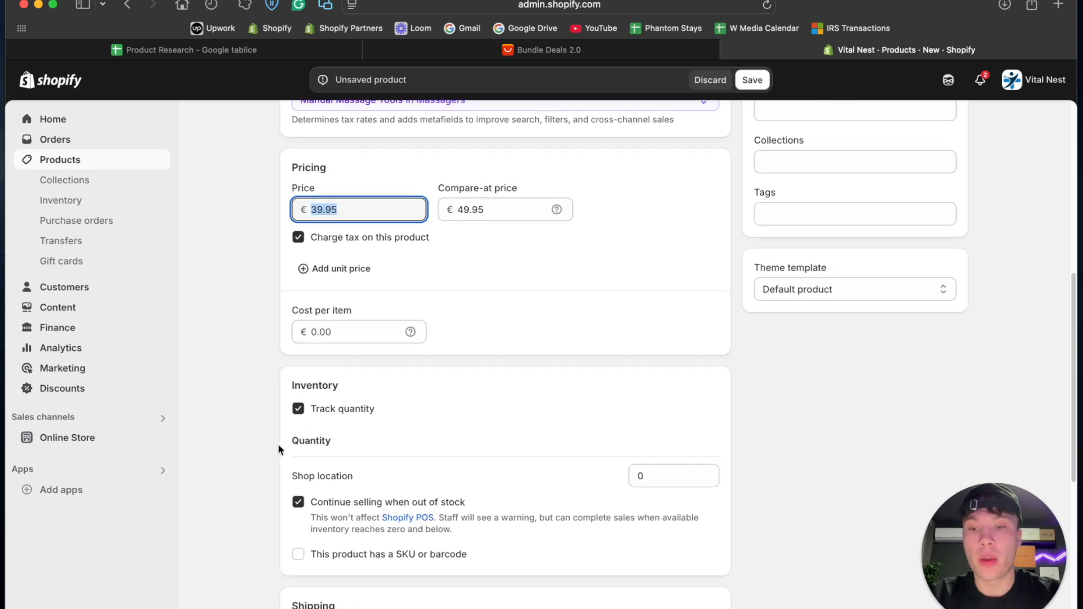
click(354, 329)
click(605, 49)
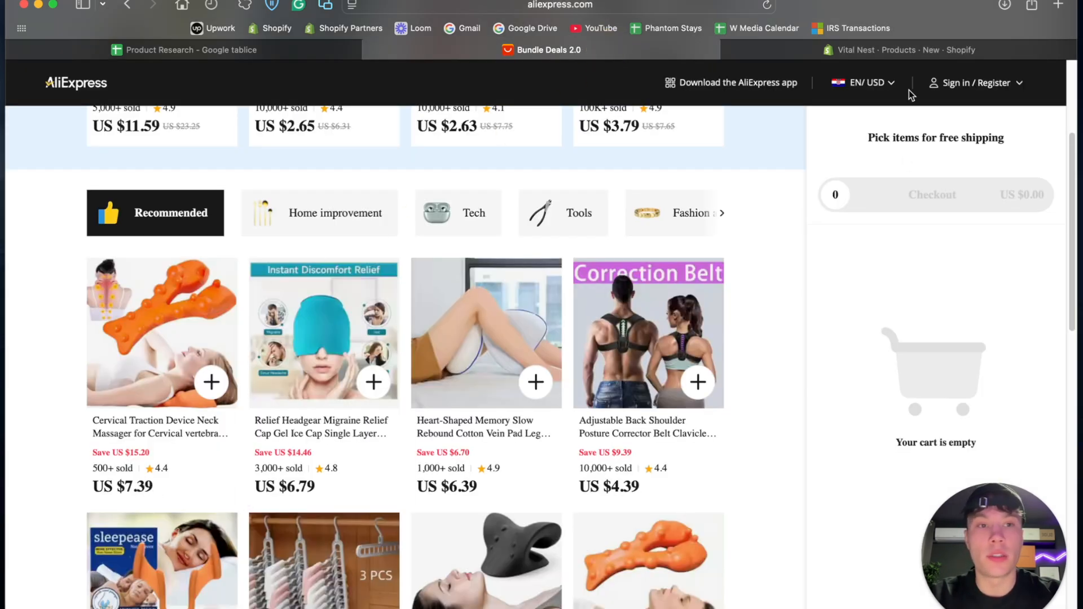
click(914, 50)
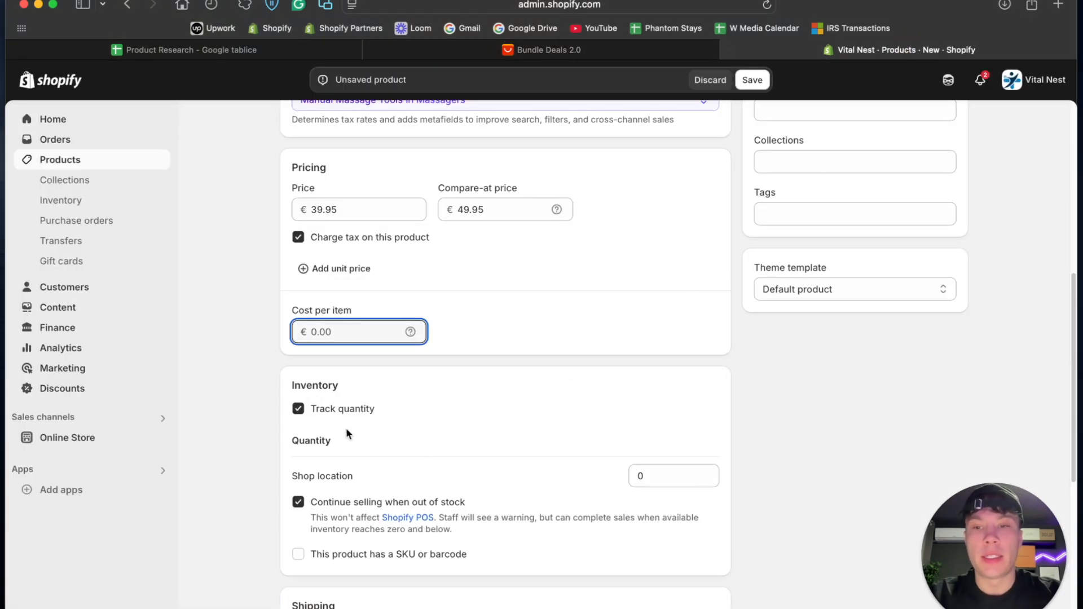
text(6)
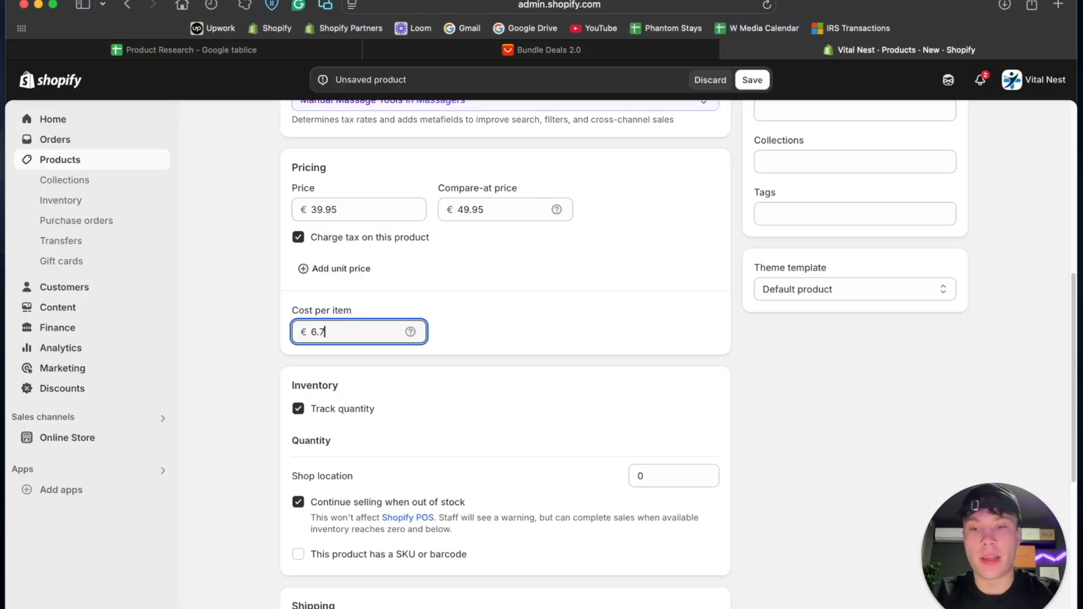
text(.7)
click(617, 336)
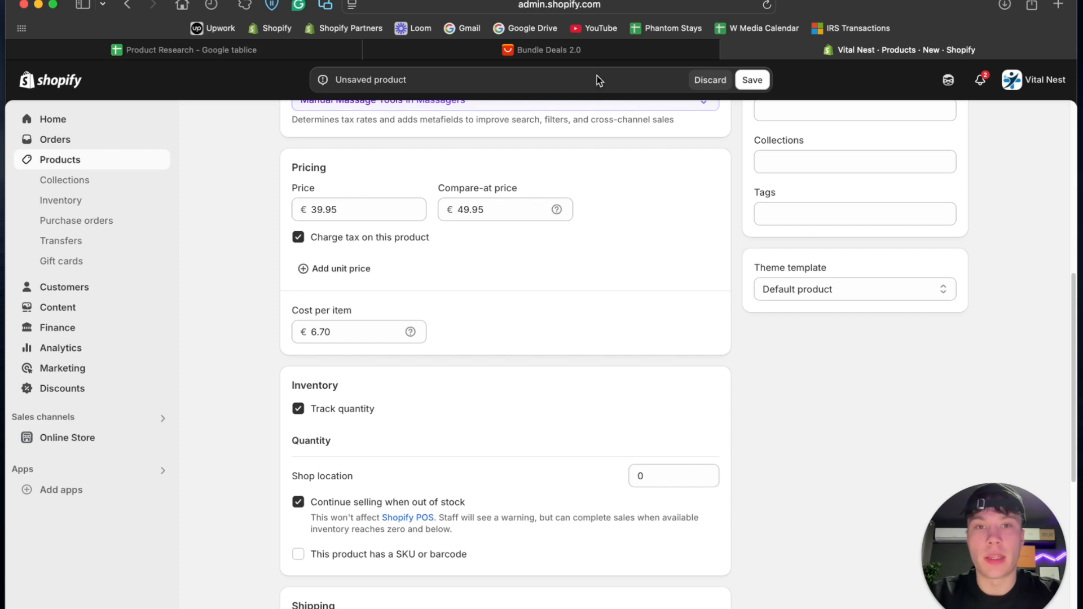
- Recheck the price on AliExpress and re-enter the product's cost per item as €6.70 in Shopify
click(591, 51)
click(812, 50)
click(367, 331)
key(BackSpace)
key(BackSpace)
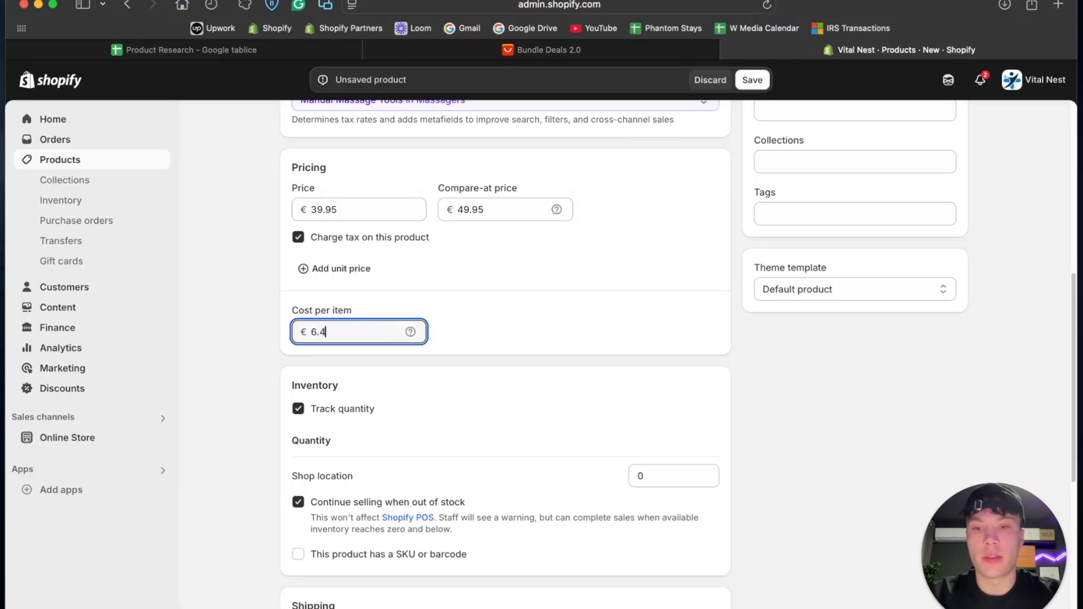
text(70)
click(803, 348)
- Copy the full product title, Trigger Point Massager
scroll(804, 348, up, 7)
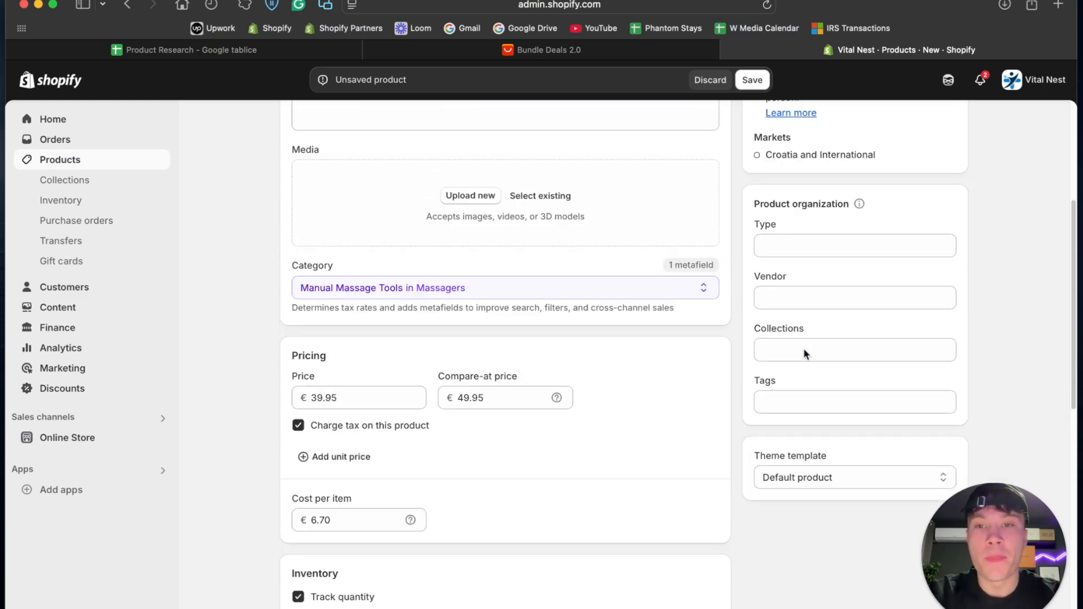
click(384, 135)
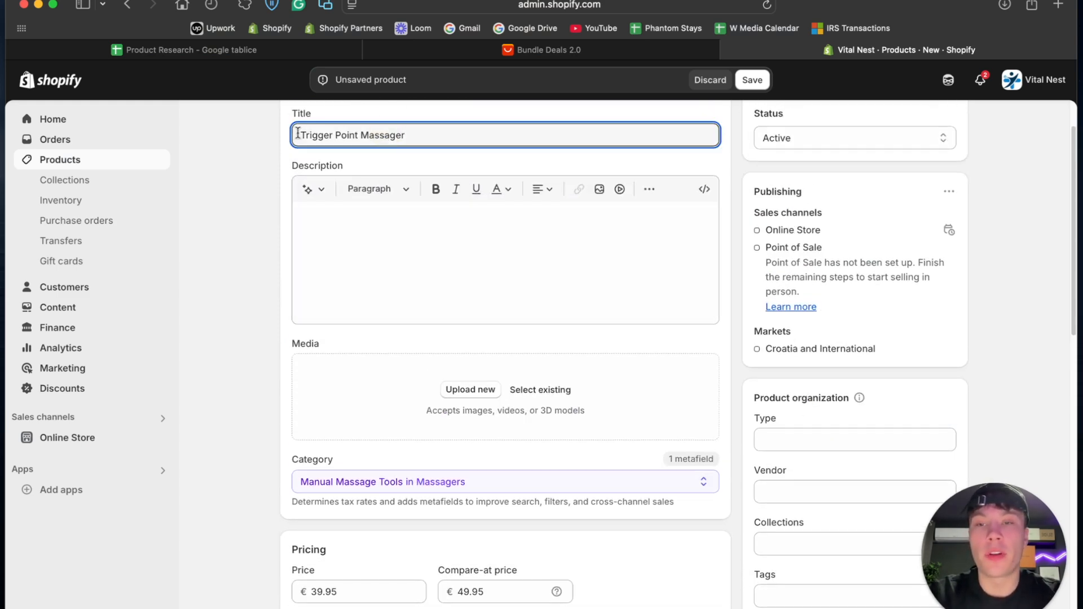
scroll(395, 169, up, 2)
drag(451, 201, 264, 201)
key(super+c)
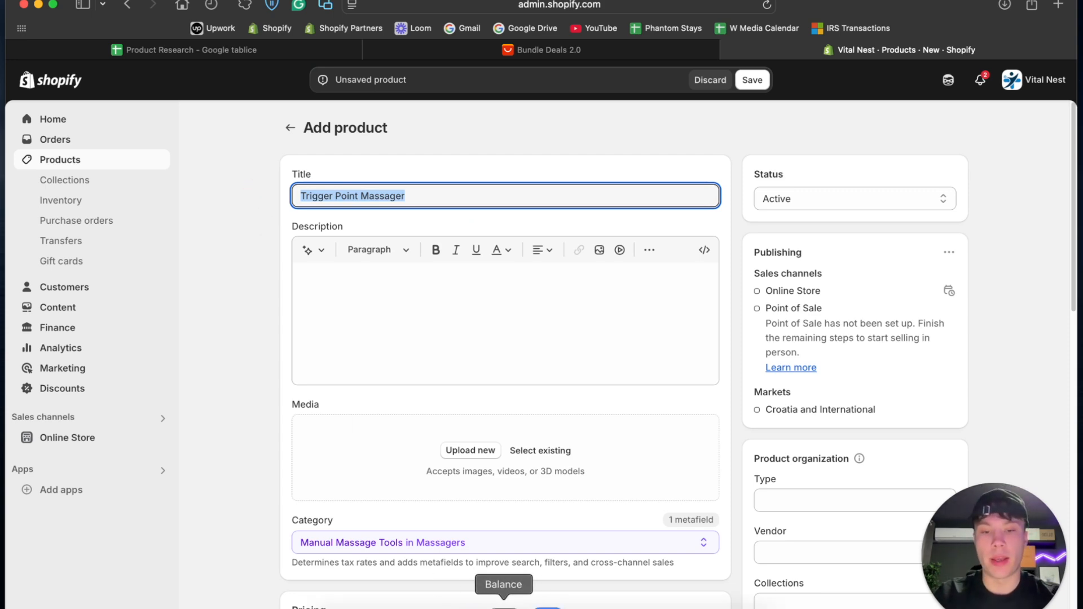
- In the VitalNest chat in ChatGPT, ask for a two word branded name with tm symbol for the Trigger Point Massager
click(561, 605)
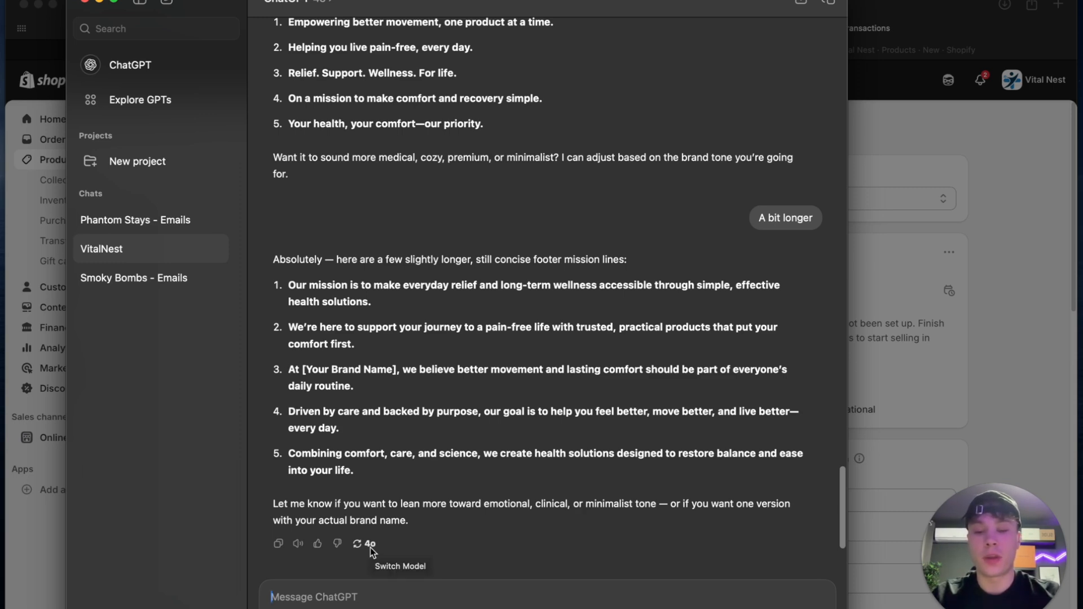
text(Create a two word branded name for this product and add tm symbol:)
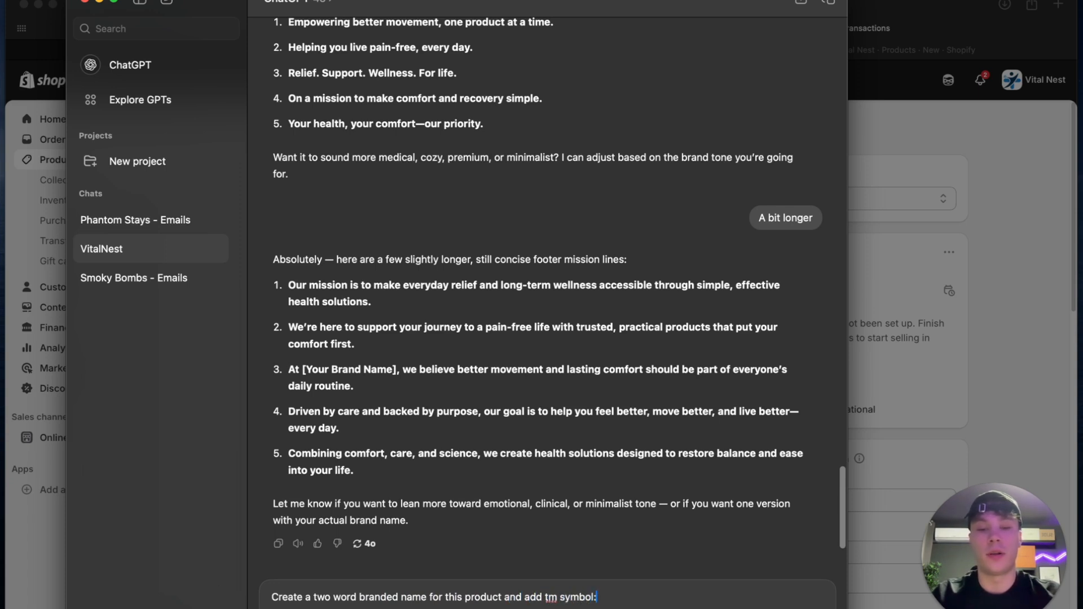
key(shift+Return)
key(shift+Return)
key(super+v)
key(Return)
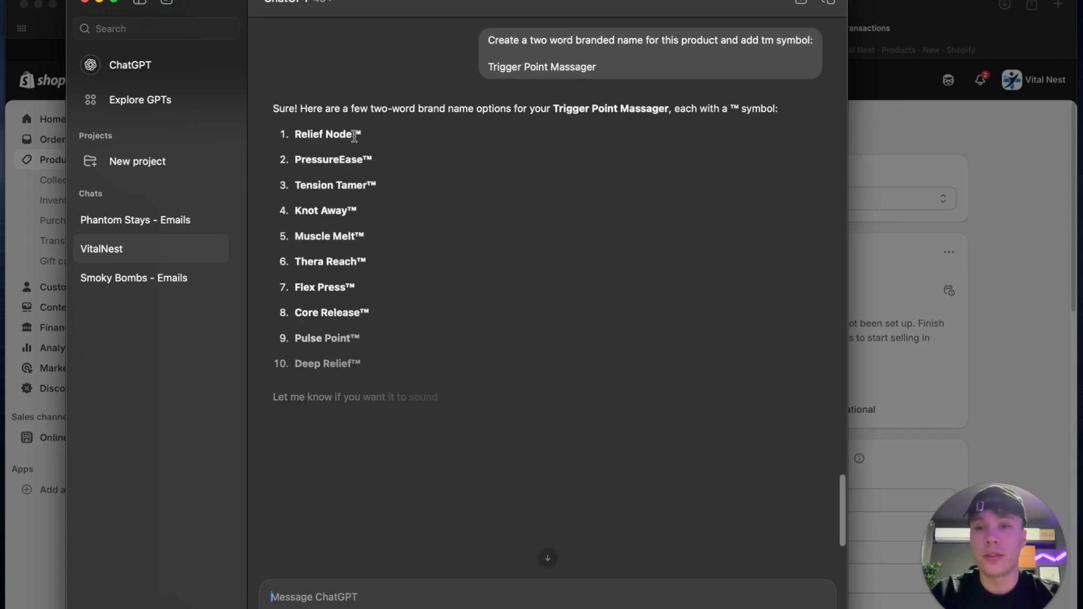
- Compare the suggested brand names and copy Thera Reach™
drag(296, 134, 364, 128)
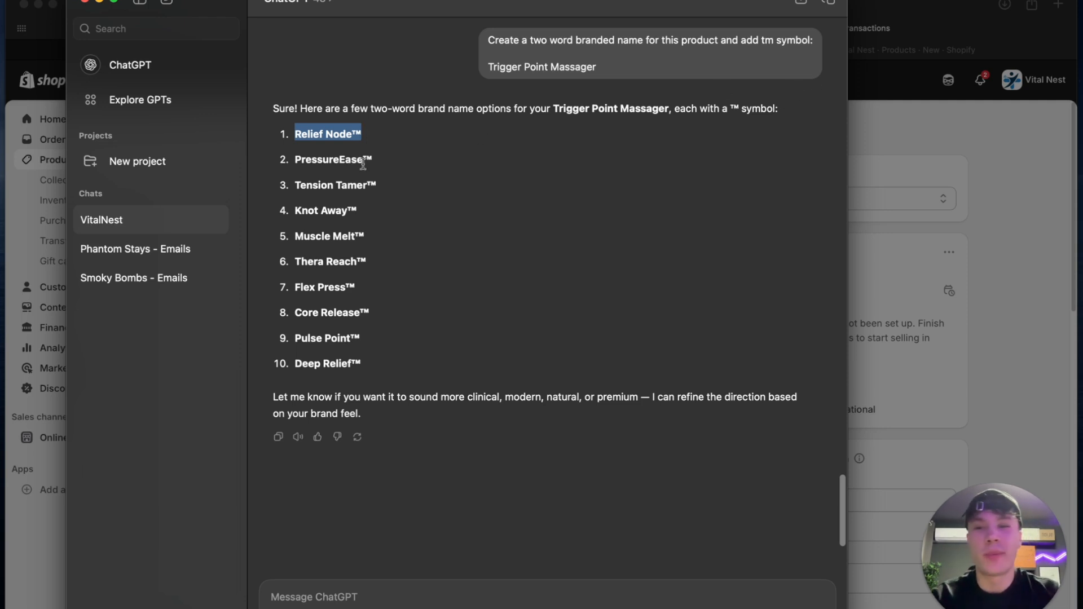
drag(295, 186, 356, 185)
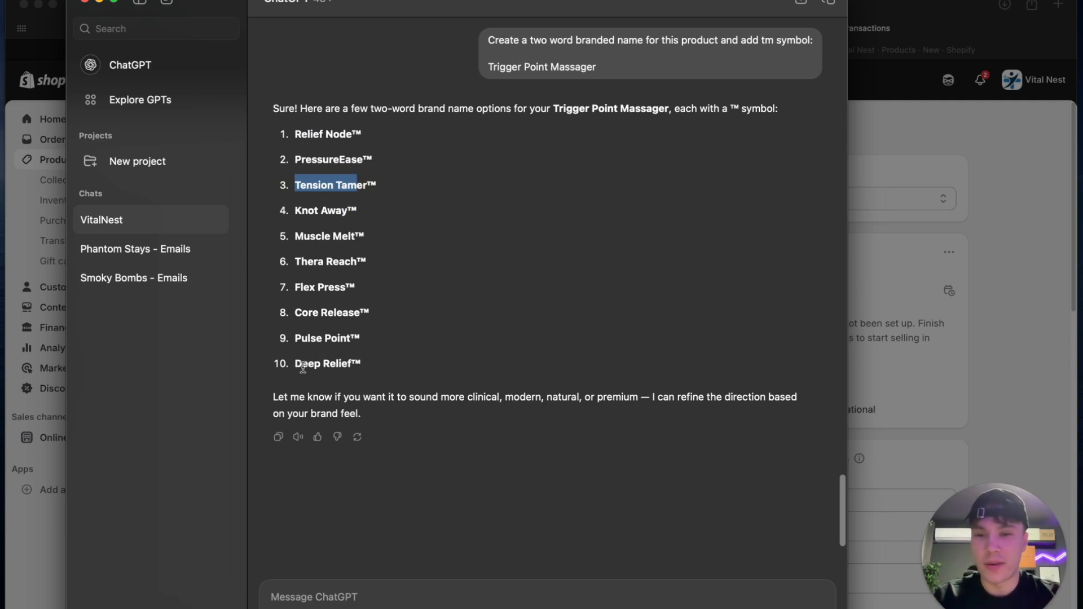
drag(294, 364, 369, 363)
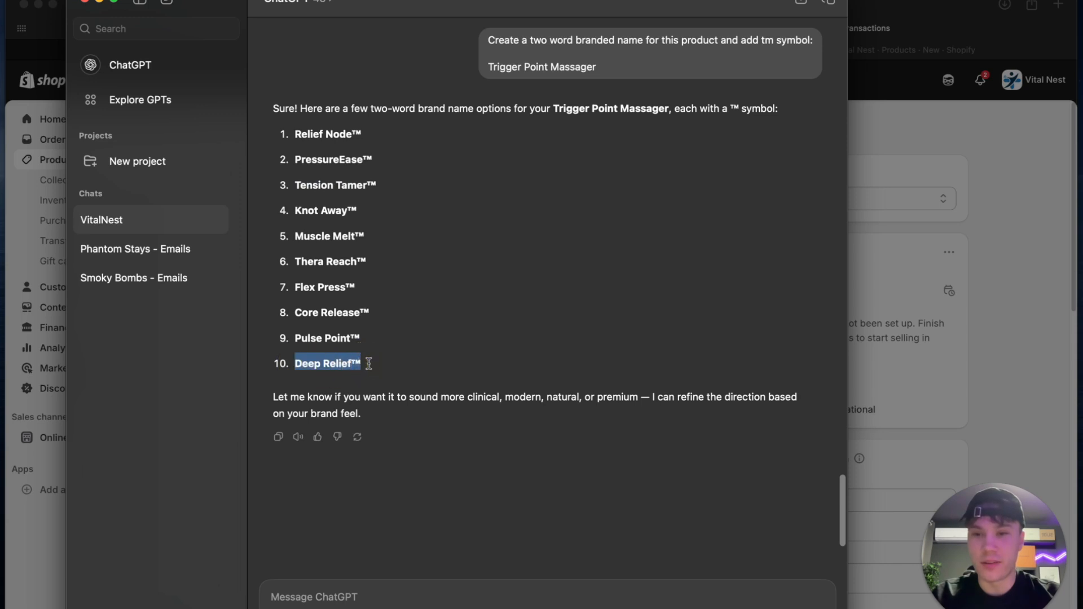
click(369, 342)
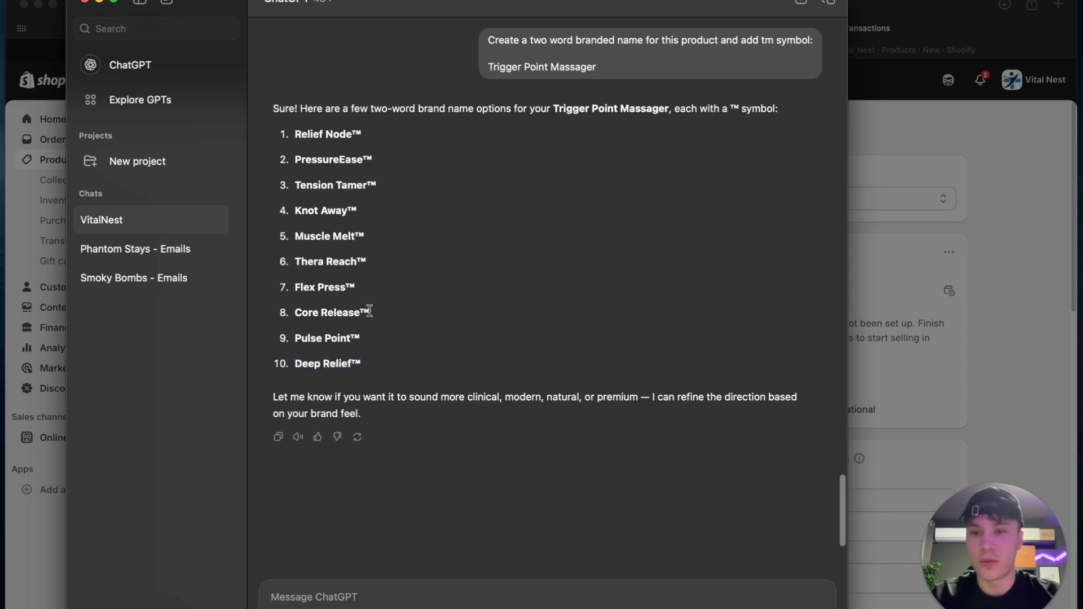
drag(372, 262, 274, 259)
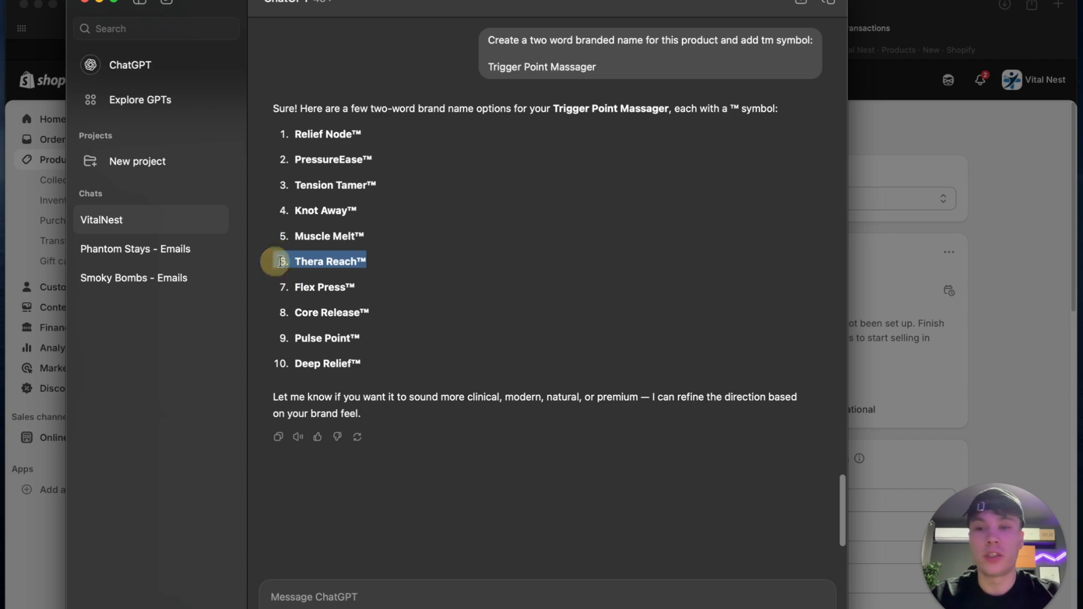
click(373, 259)
drag(389, 260, 290, 254)
key(super+c)
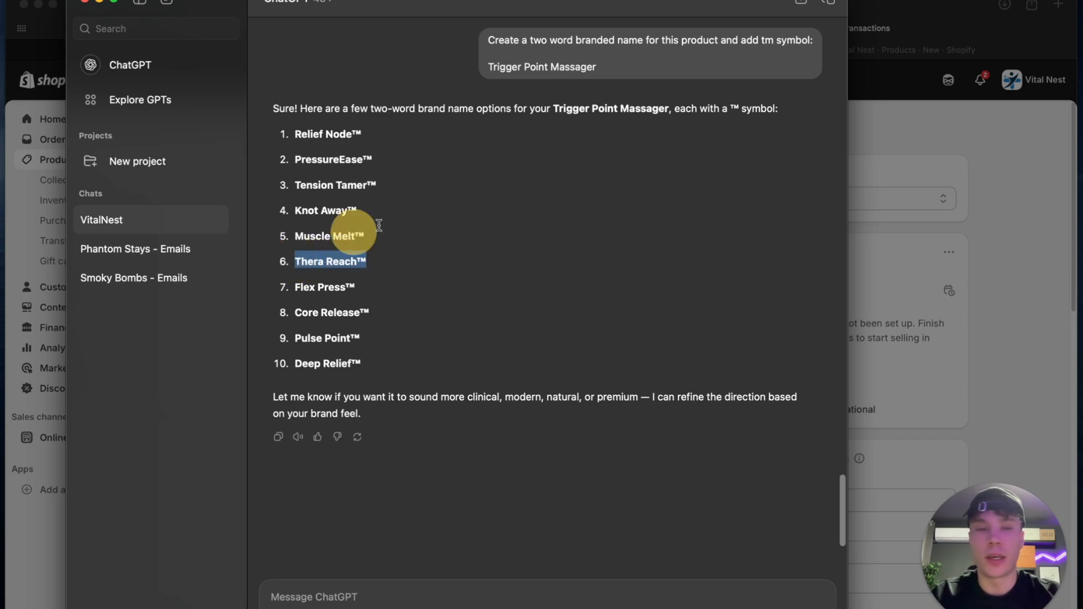
- Back in Shopify, insert Thera Reach™ before Trigger Point Massager in the product's title
key(super+Tab)
click(293, 195)
key(super+v)
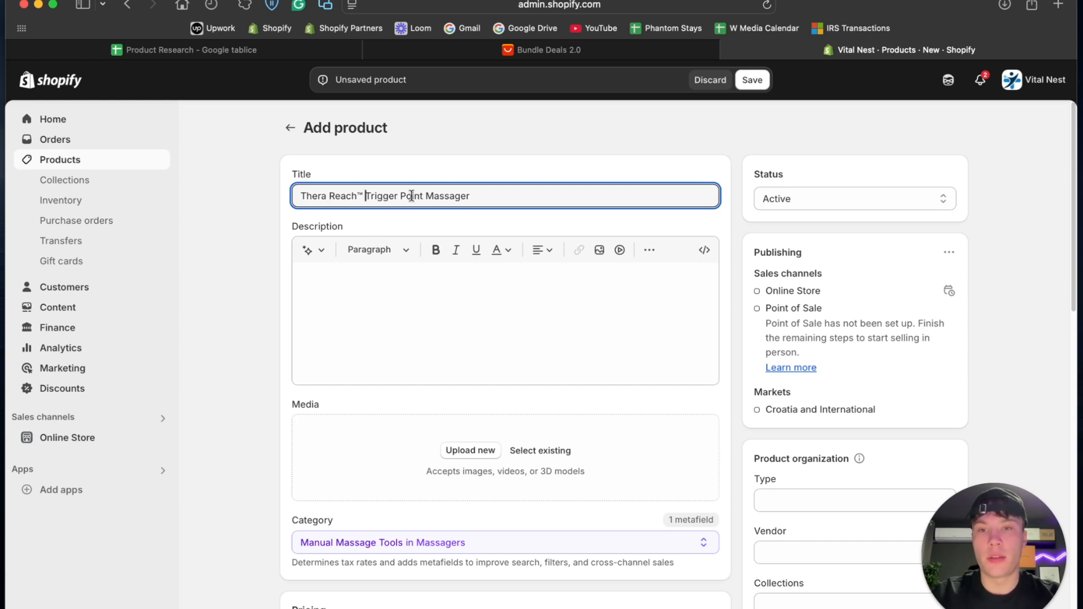
click(489, 158)
drag(516, 206, 233, 206)
click(237, 215)
- Review the new product's form, from its empty description and media down to category and pricing
scroll(452, 187, down, 3)
click(412, 202)
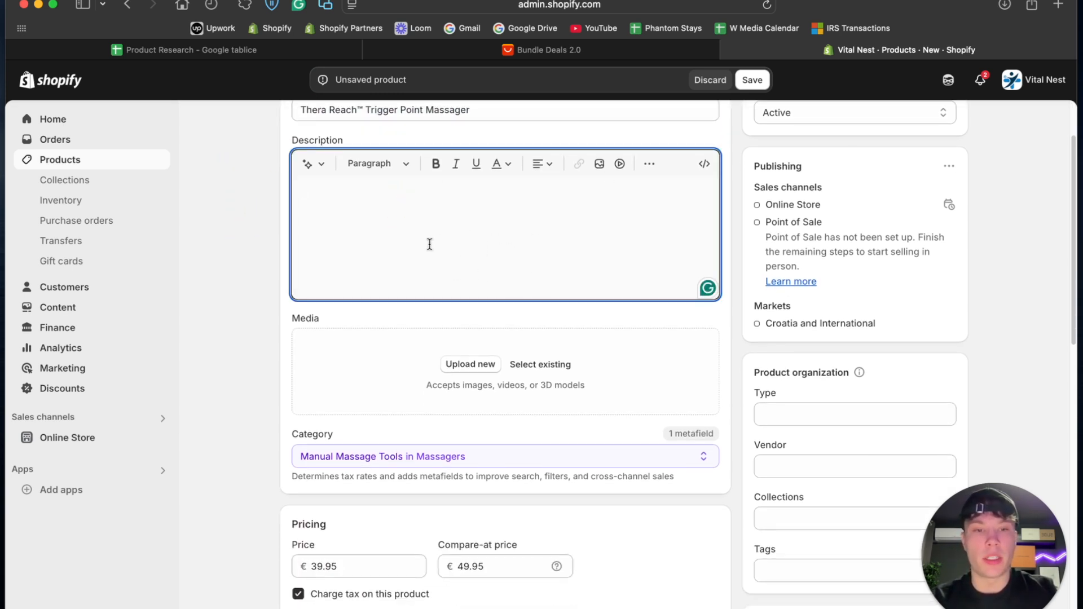
scroll(431, 243, down, 5)
scroll(432, 247, up, 6)
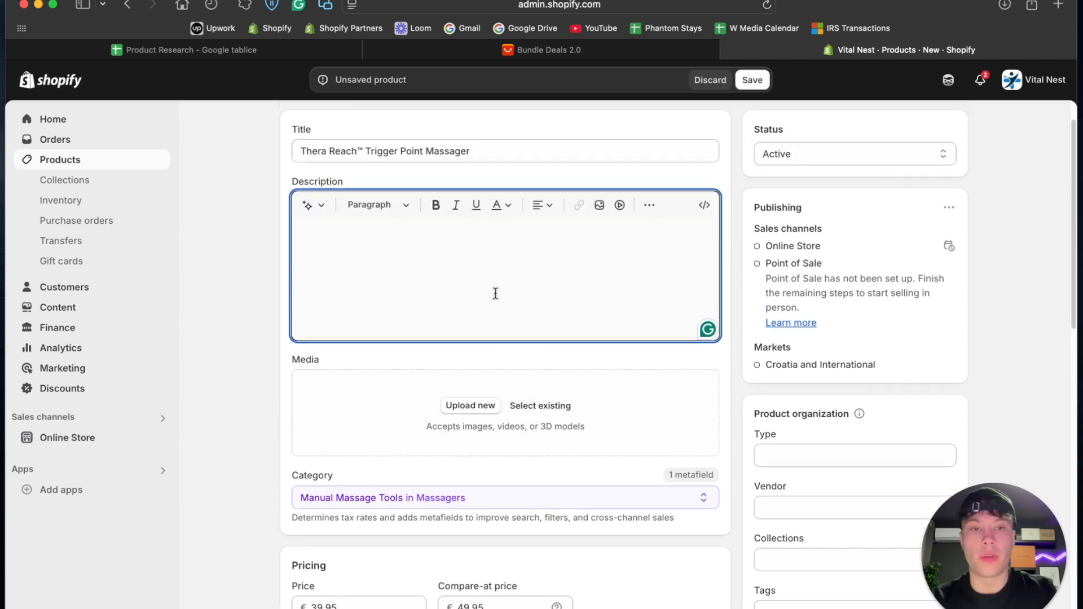
scroll(451, 307, down, 3)
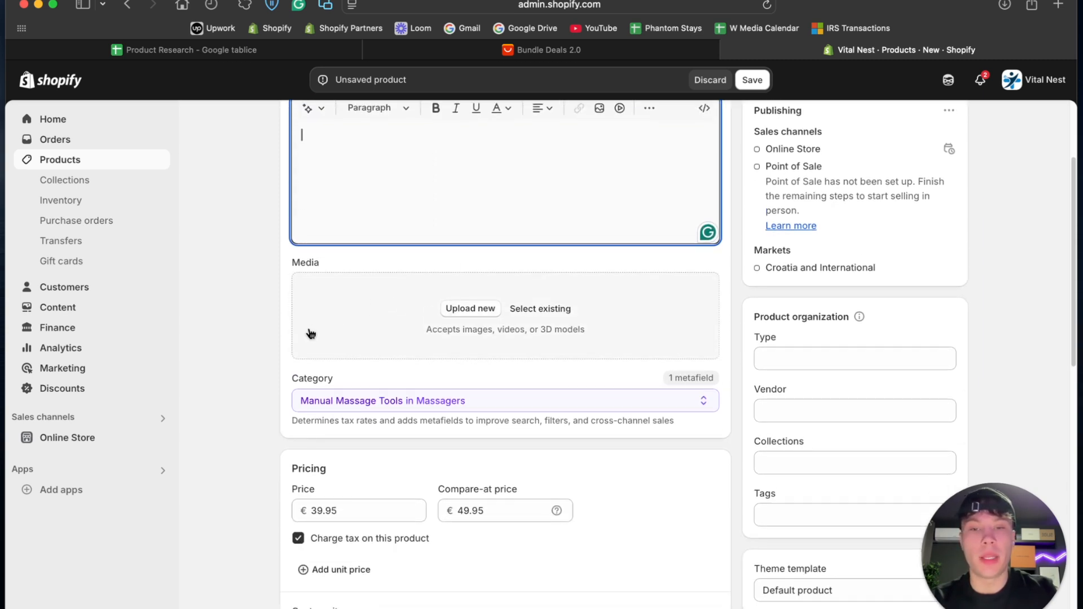
scroll(309, 333, down, 5)
scroll(310, 333, up, 8)
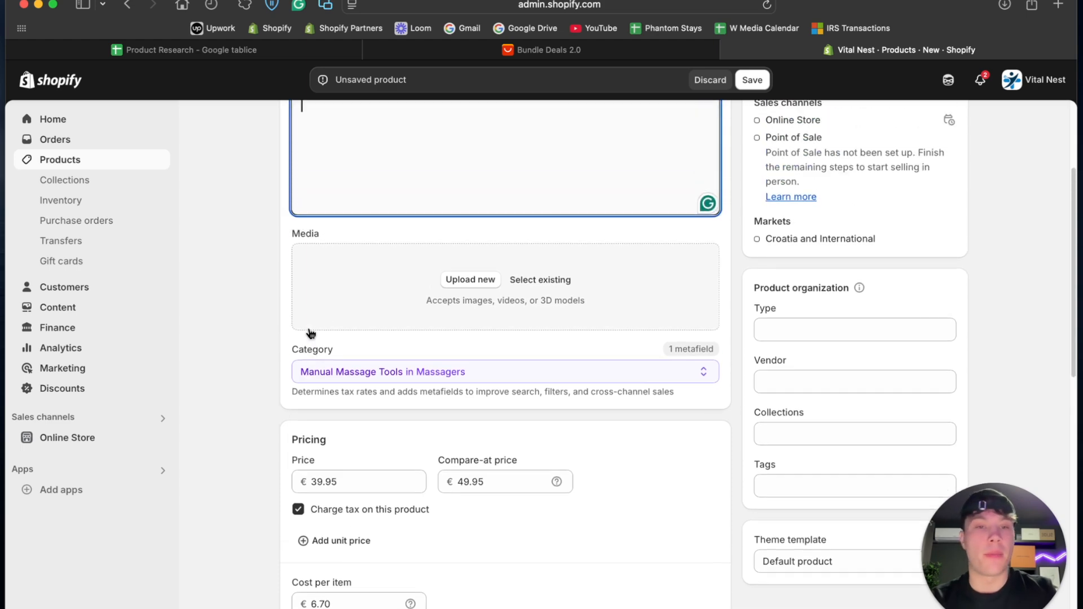
scroll(310, 333, down, 5)
scroll(310, 334, up, 6)
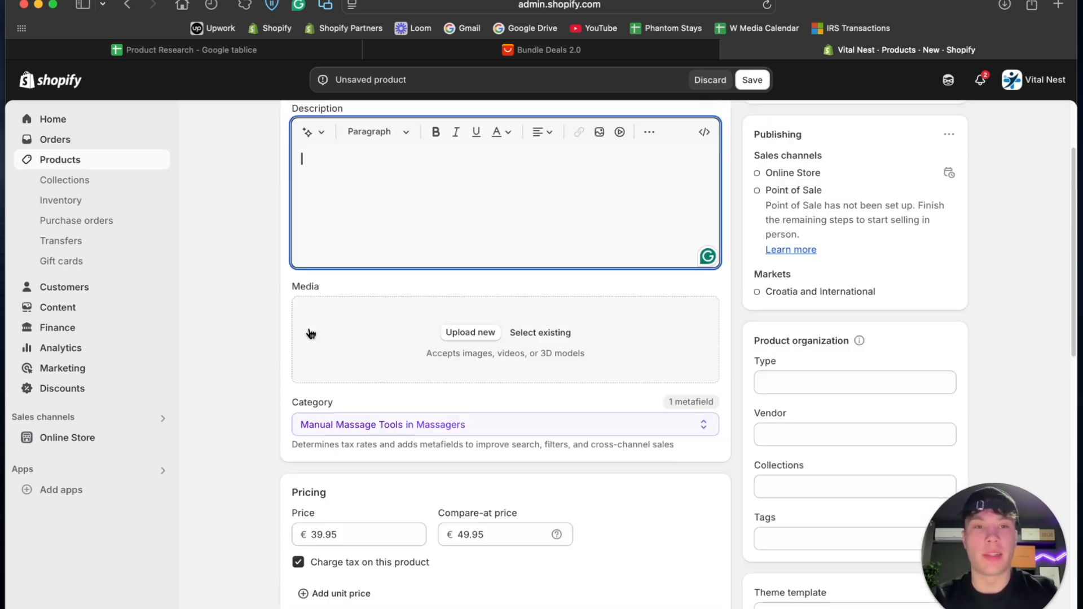
- Save the product, close the AliExpress page and return to the product list
click(756, 80)
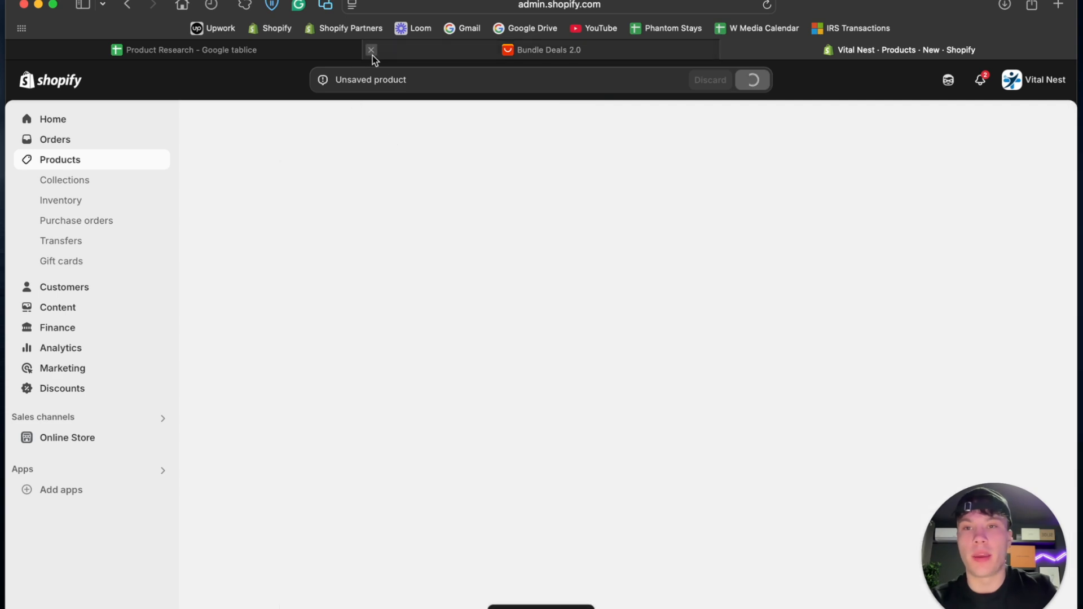
click(371, 50)
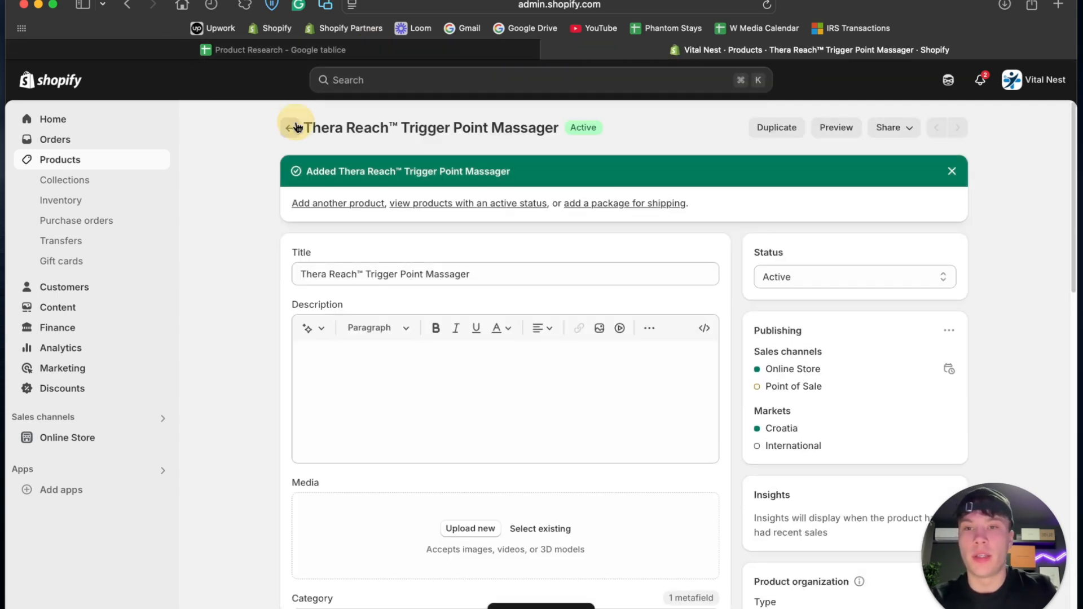
click(295, 127)
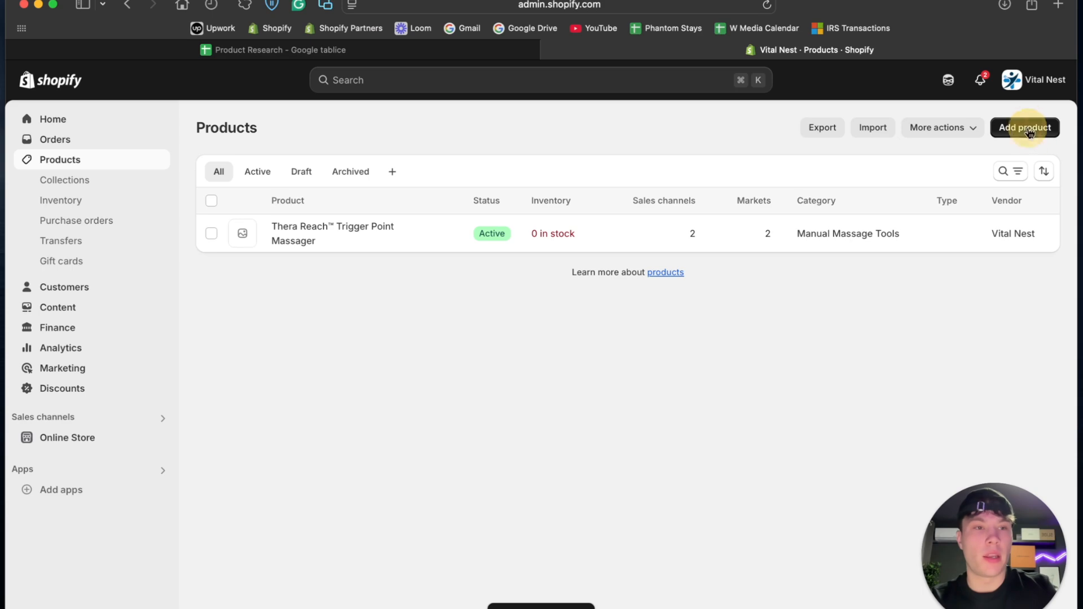
- Start another new product, and from the Product Research sheet open the Infrared Light Nose Massage listing on AliExpress, dismissing its image search popup
click(1027, 127)
click(474, 50)
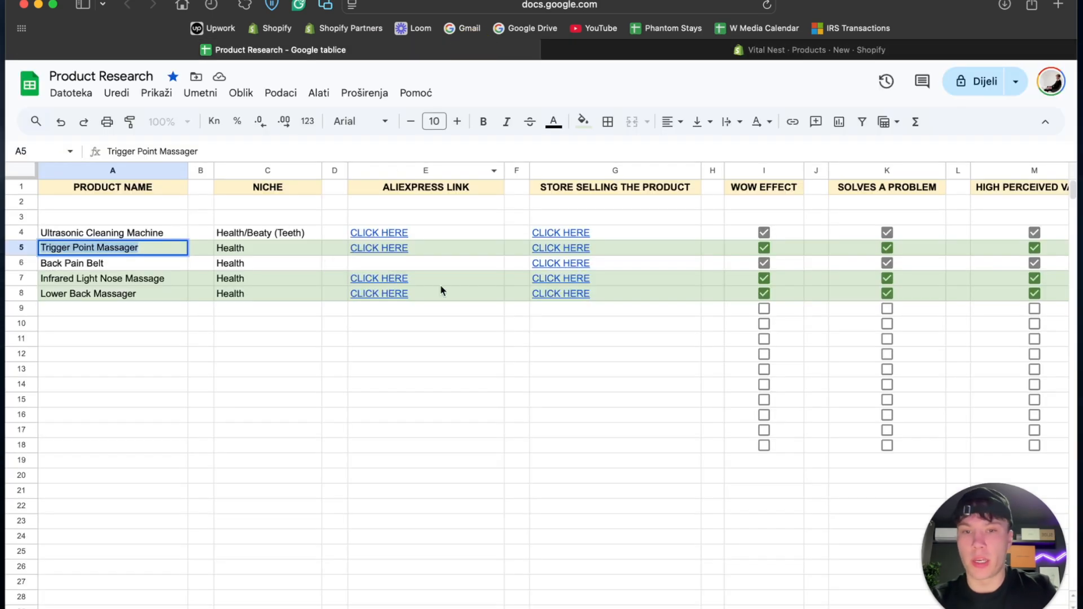
click(394, 278)
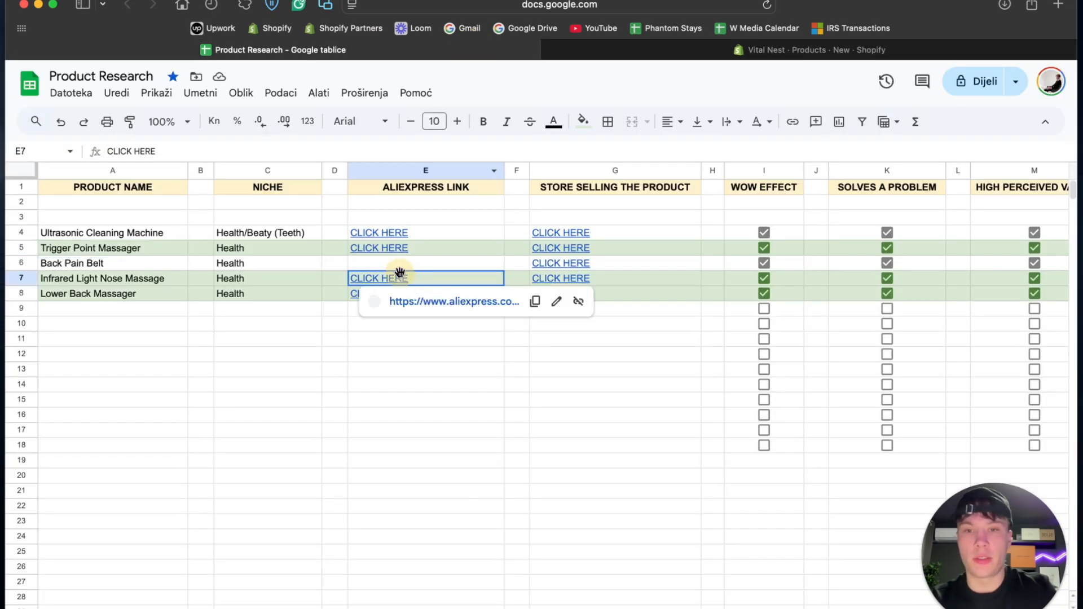
click(442, 302)
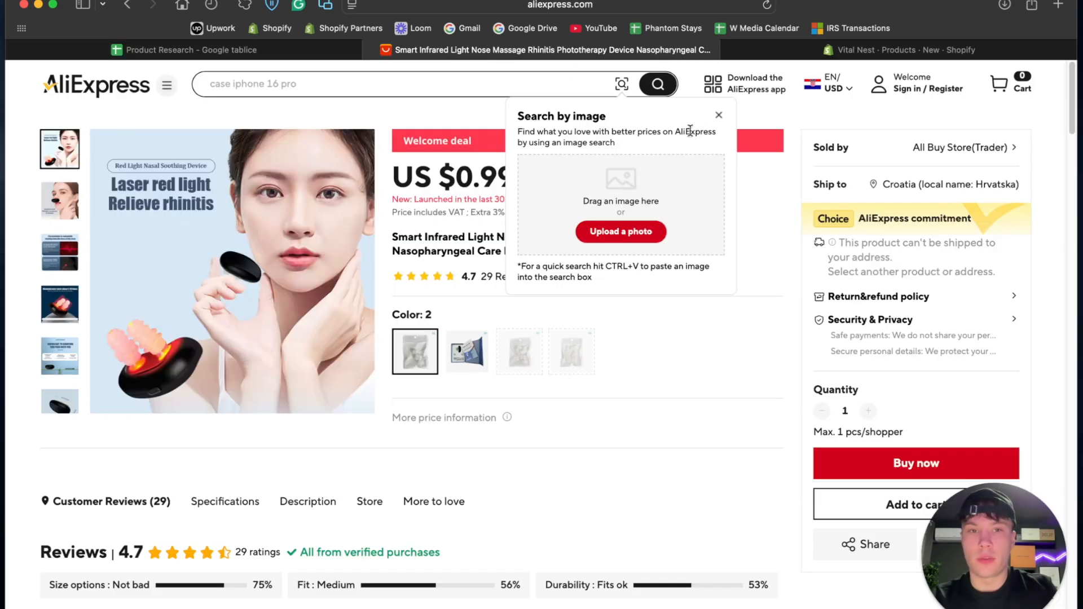
click(719, 114)
- In the Product Research sheet, correct the name in A7 to Infrared Light Nose Massager
click(282, 50)
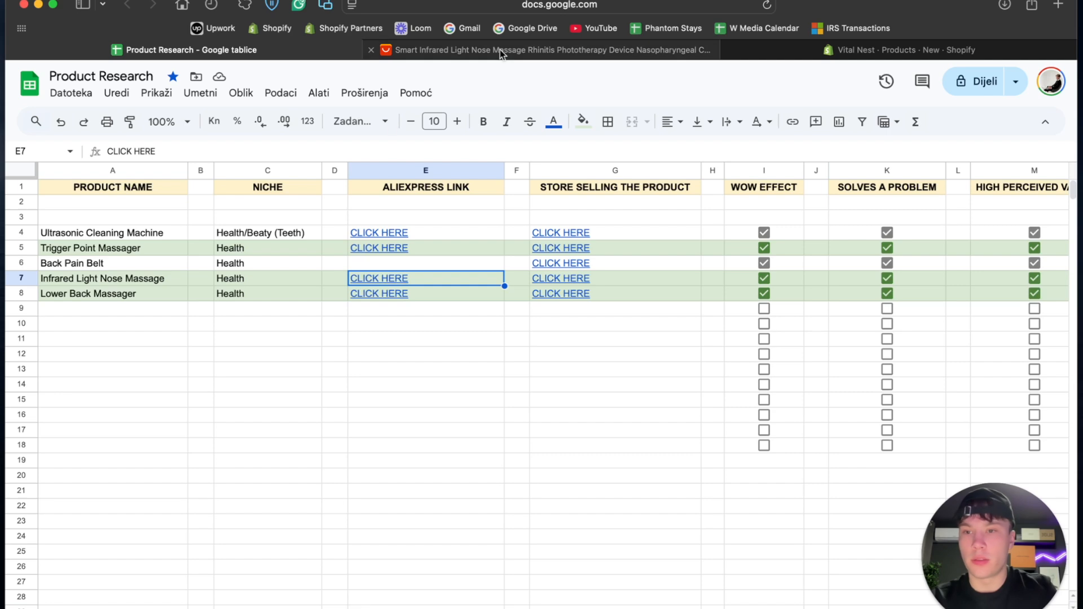
double_click(167, 282)
text(r)
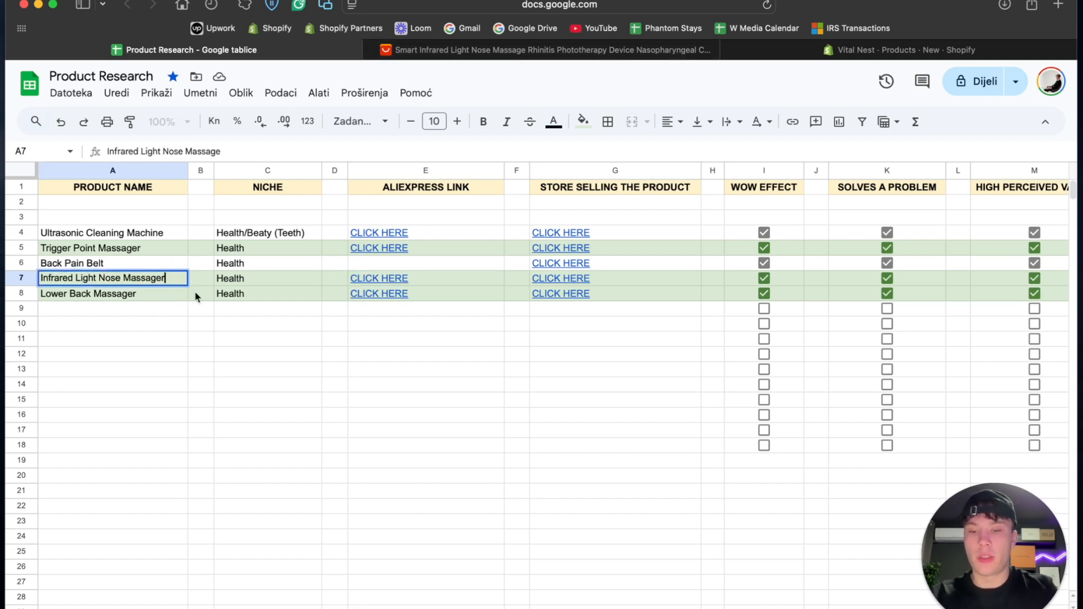
drag(380, 379, 457, 232)
- On the AliExpress nose massager listing, examine color options 1 and 3 and their pictures
click(497, 50)
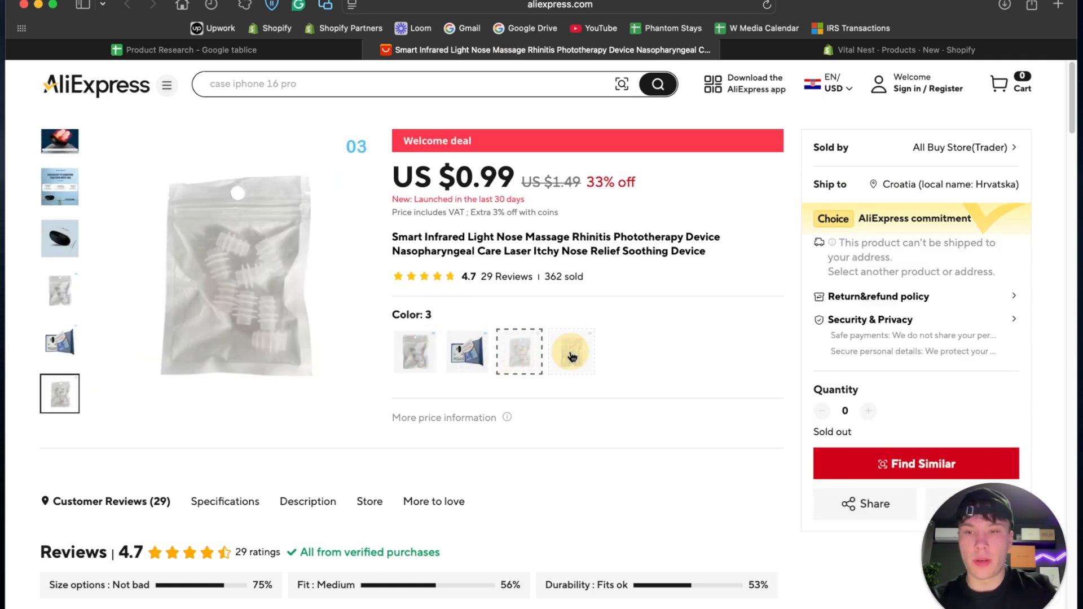
click(478, 349)
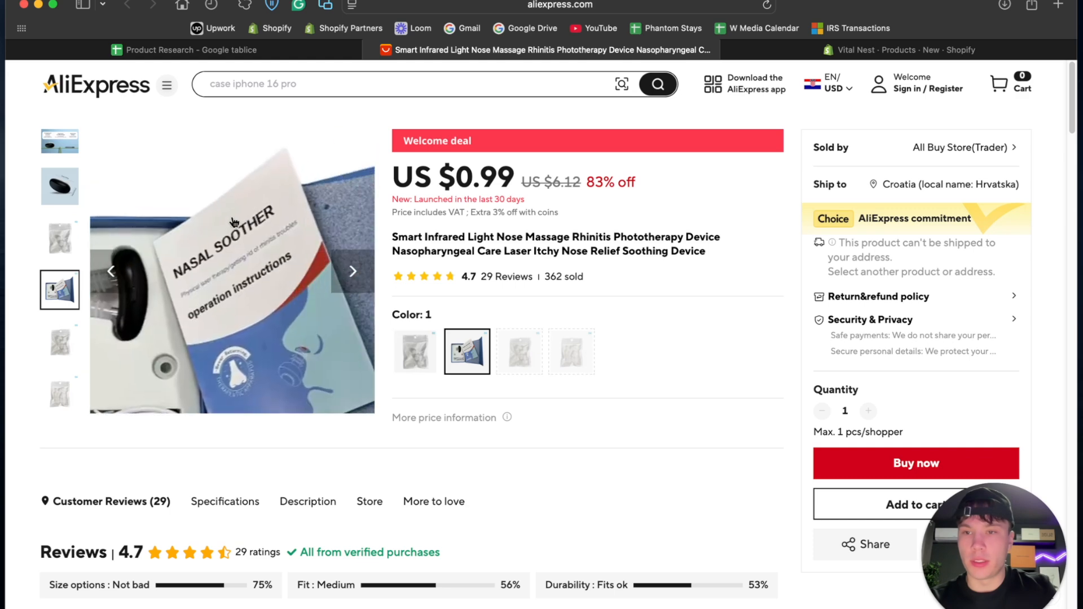
click(522, 353)
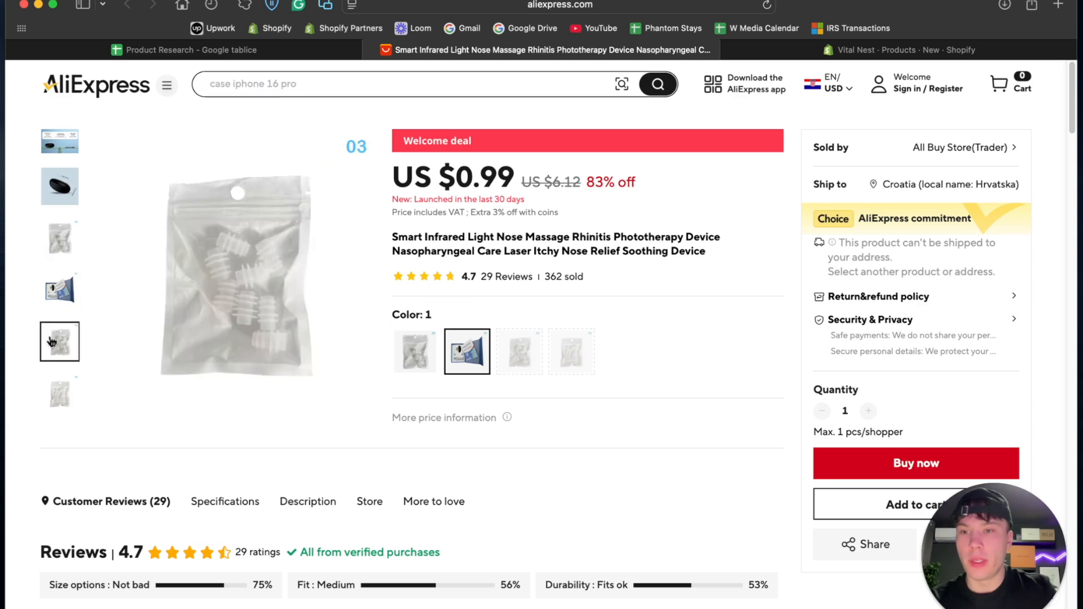
- Check the Product Research sheet, and on the AliExpress nose massager listing view the picture showing the device's dimensions
click(282, 49)
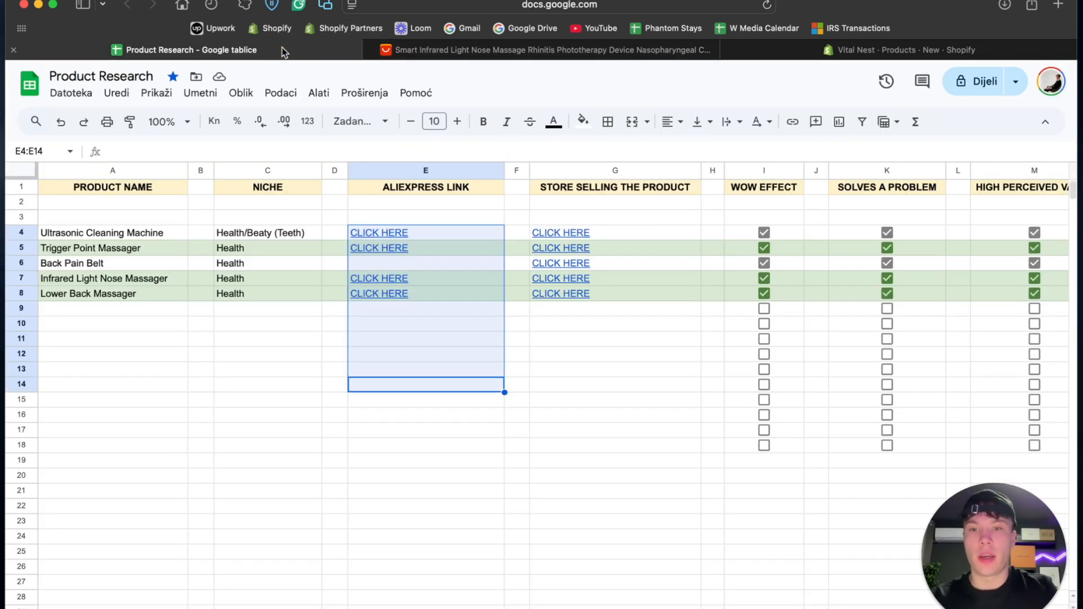
click(523, 51)
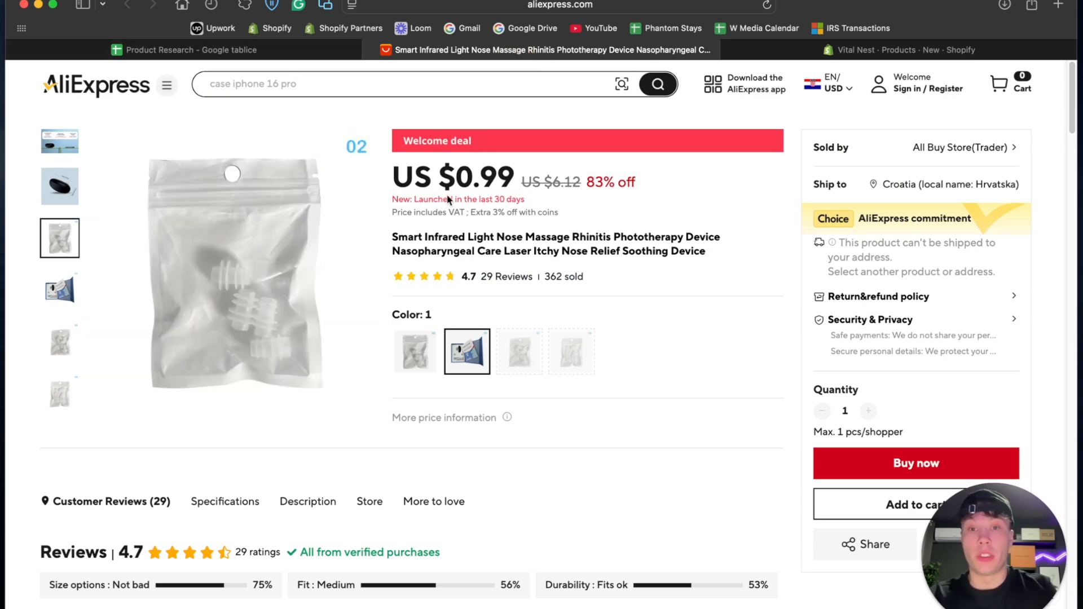
click(60, 186)
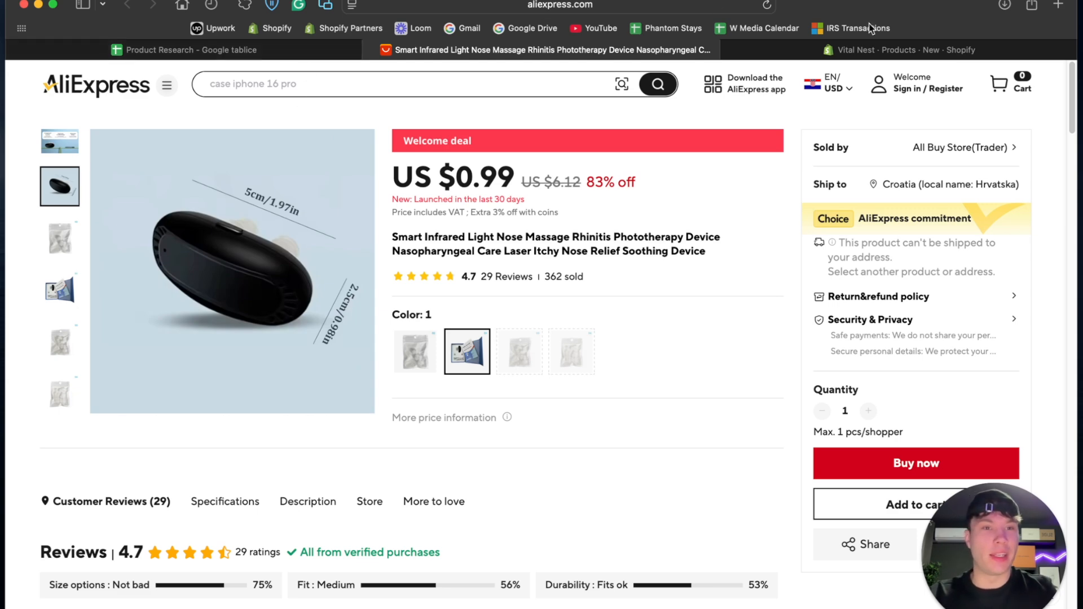
- In the new Shopify product, enter the price, a compare-at price of €34.95 and a cost of €1, and allow selling when out of stock
click(857, 51)
scroll(398, 406, down, 5)
click(361, 349)
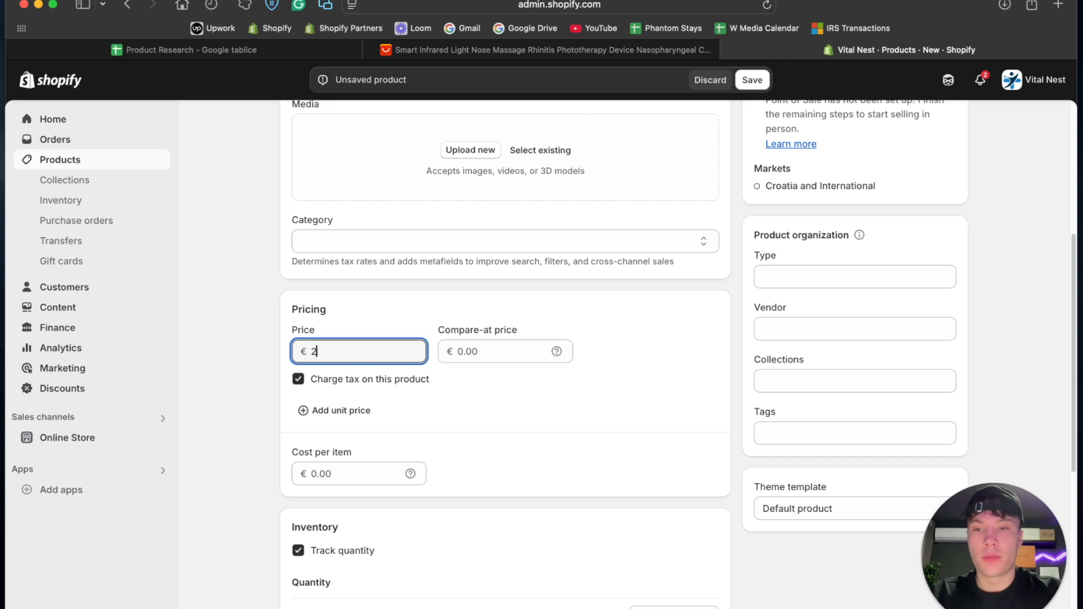
click(466, 352)
text(34.95)
click(366, 465)
text(1)
click(609, 477)
scroll(609, 480, down, 7)
click(410, 258)
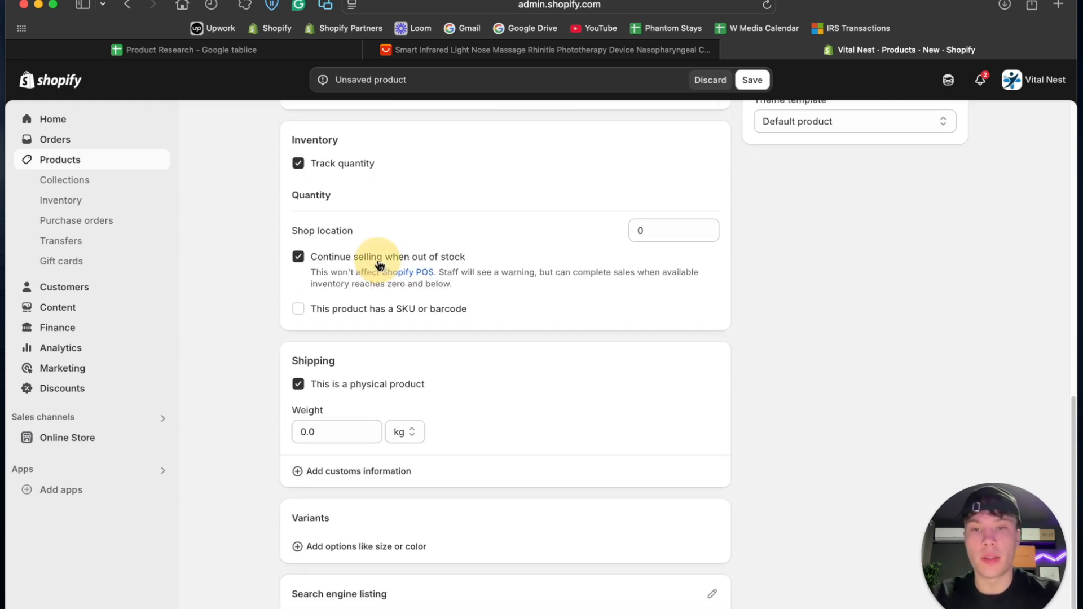
- Copy the product name in A7 of the Product Research sheet, get brand name ideas for it from ChatGPT, and copy Air Ray™
scroll(401, 292, up, 12)
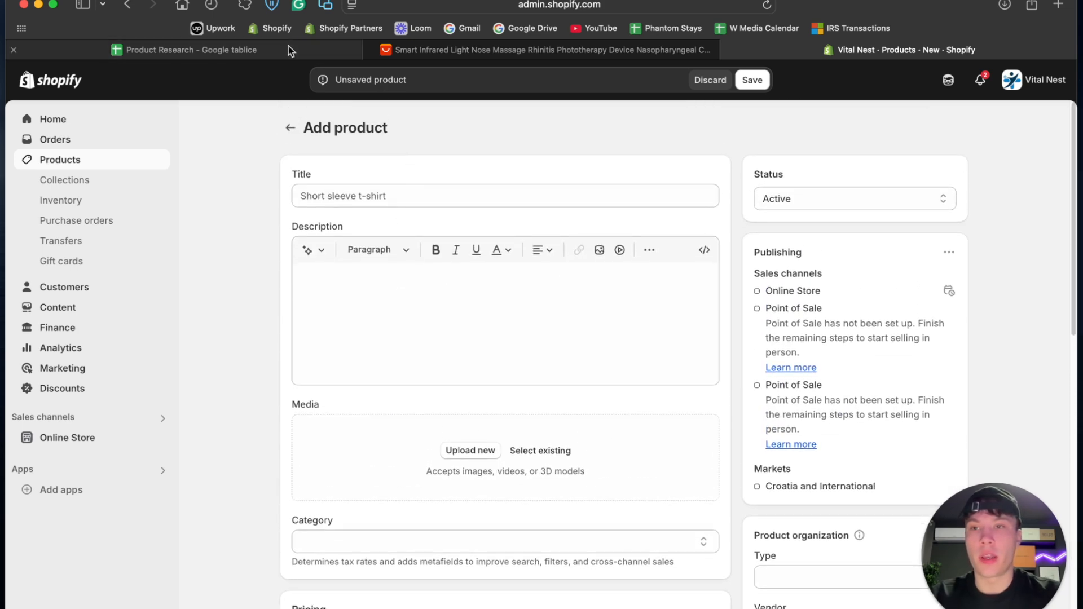
click(289, 49)
click(142, 280)
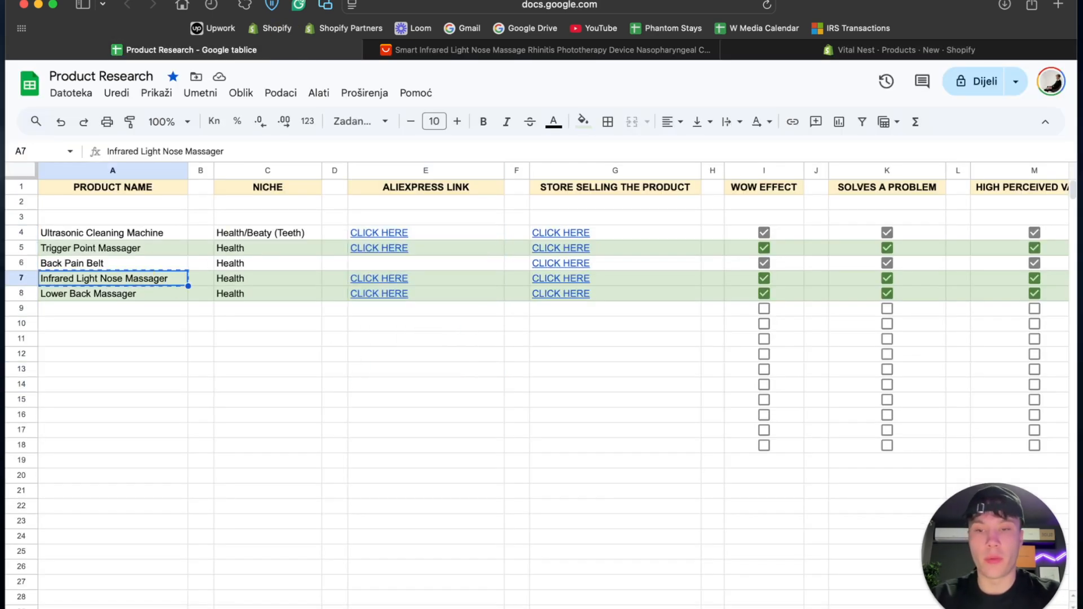
click(553, 589)
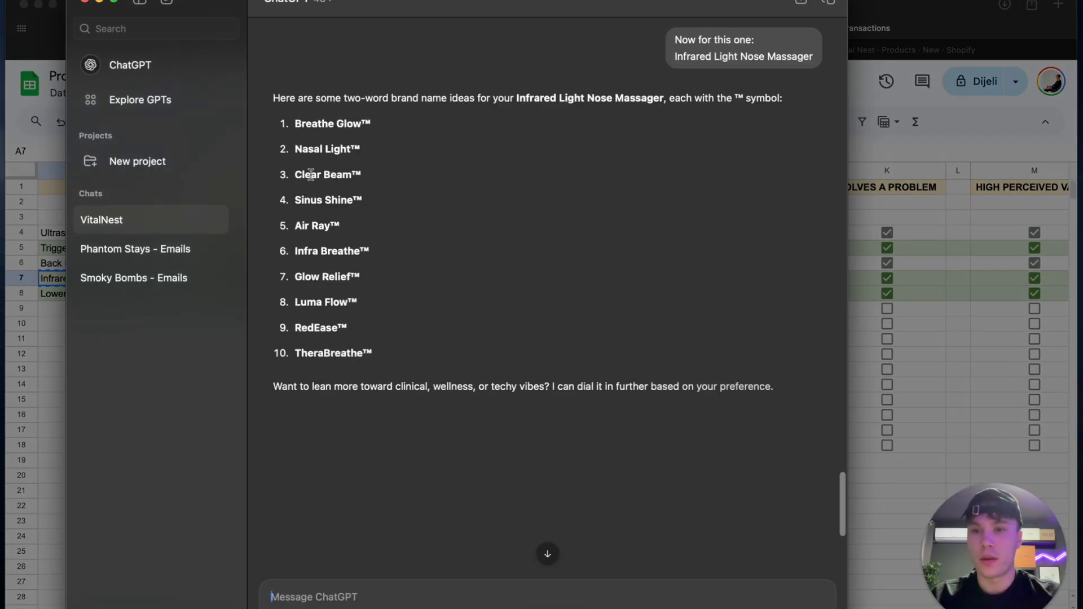
drag(345, 225, 223, 222)
key(cmd+c)
click(930, 361)
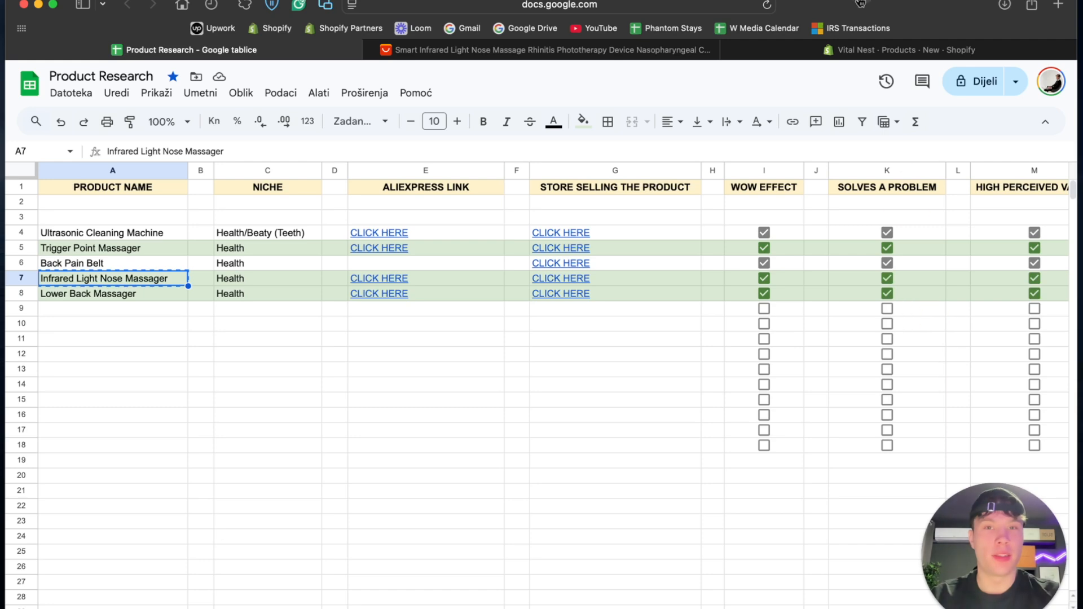
- Title the new Shopify product Air Ray™ Infrared Light Nose Massager, combining the brand name with the sheet's product name
click(801, 49)
click(302, 195)
key(cmd+v)
click(288, 51)
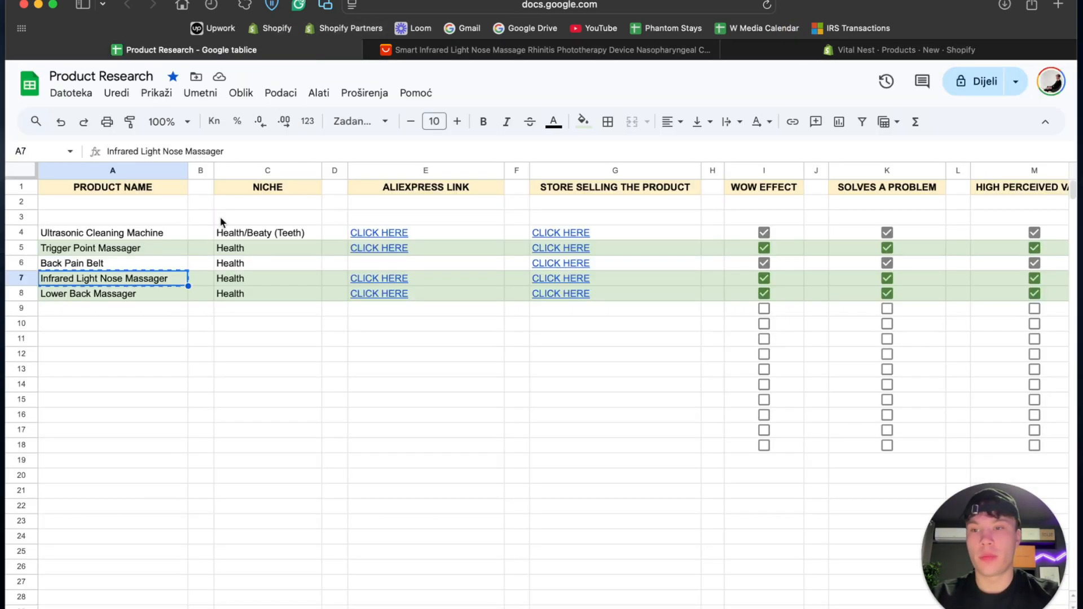
click(827, 53)
text(Infrared Light Nose Massager)
drag(321, 193, 230, 200)
key(BackSpace)
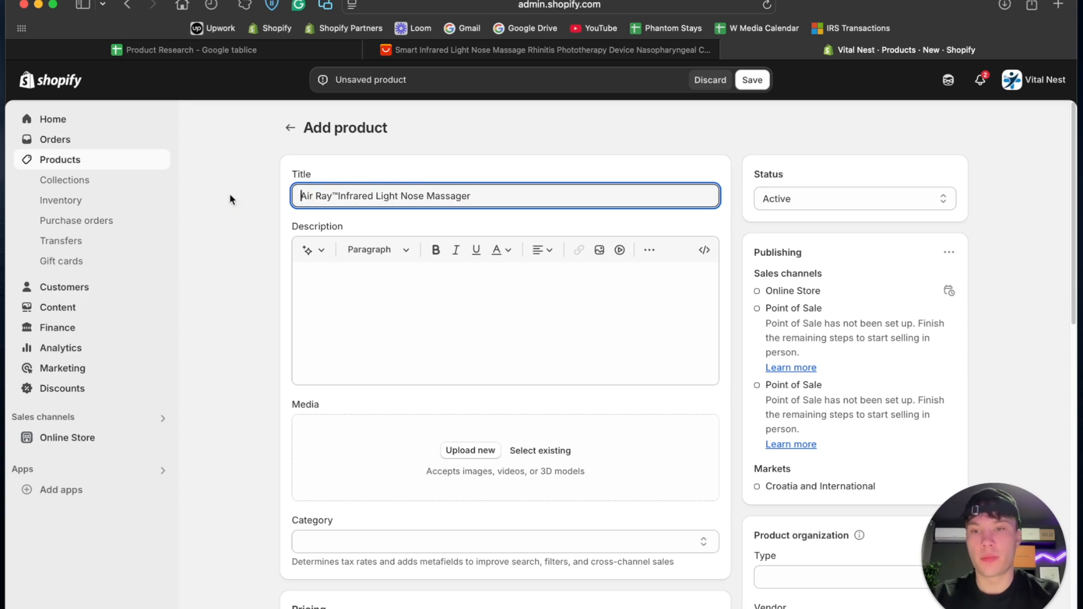
click(337, 196)
- Shorten the product title to Air Ray™ Infrared Nose Massager and save the product
click(547, 50)
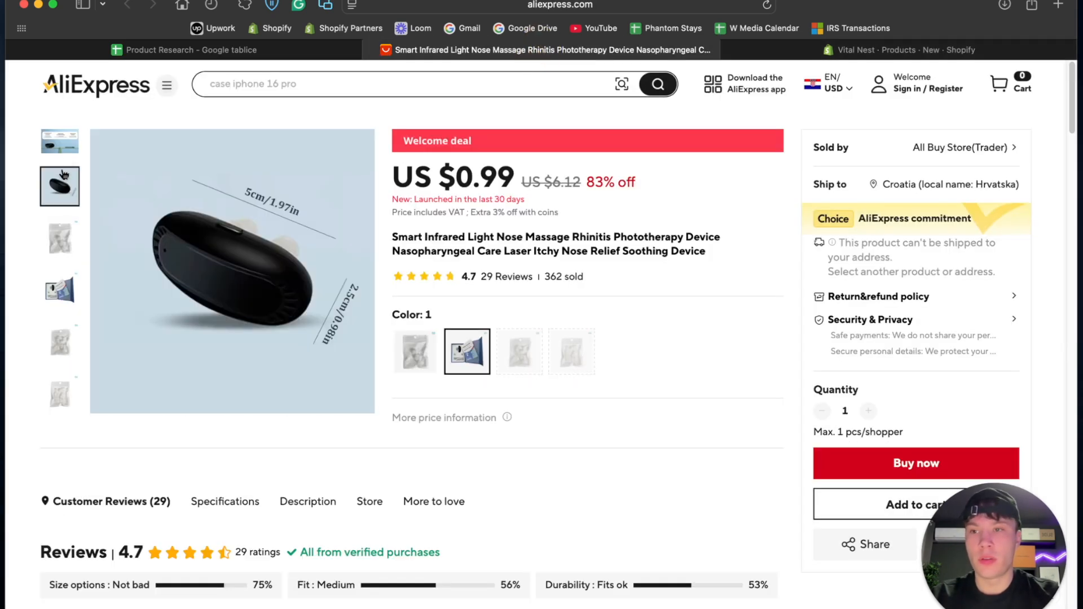
click(924, 51)
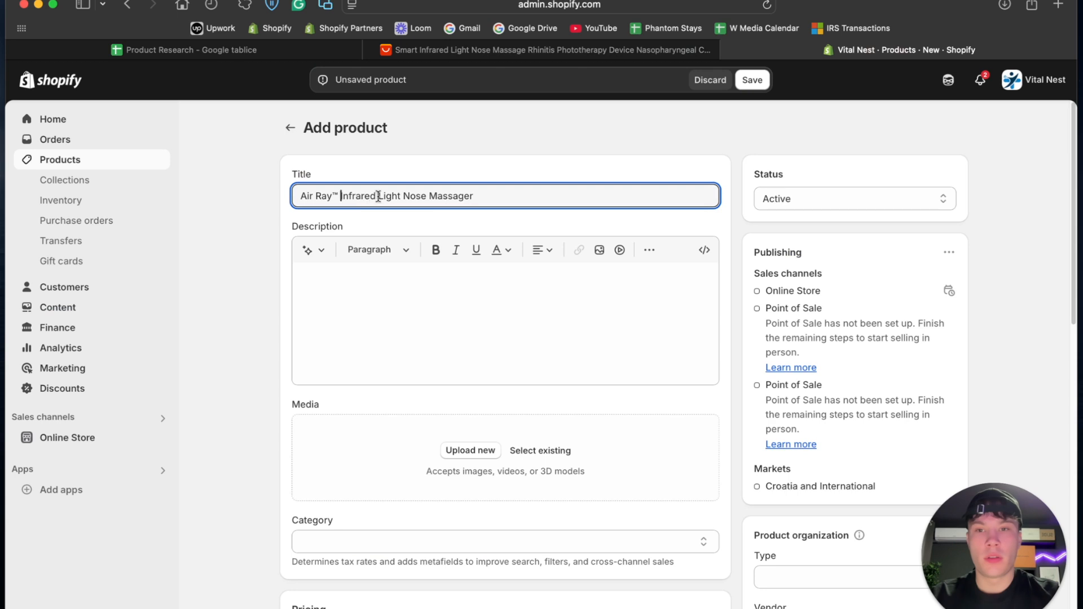
drag(377, 197, 402, 196)
key(BackSpace)
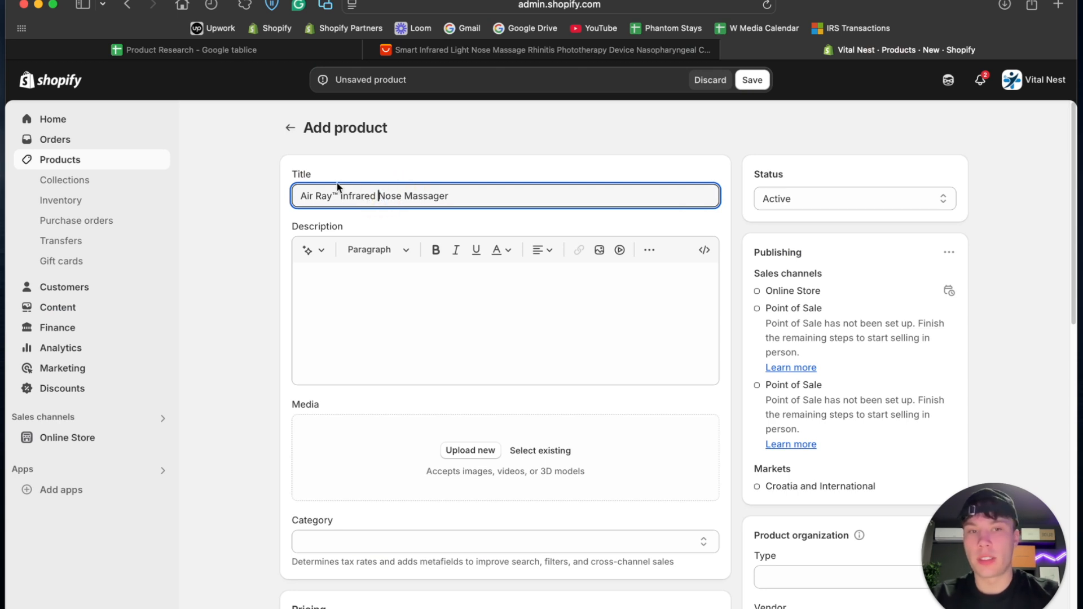
scroll(513, 219, down, 3)
scroll(512, 220, up, 3)
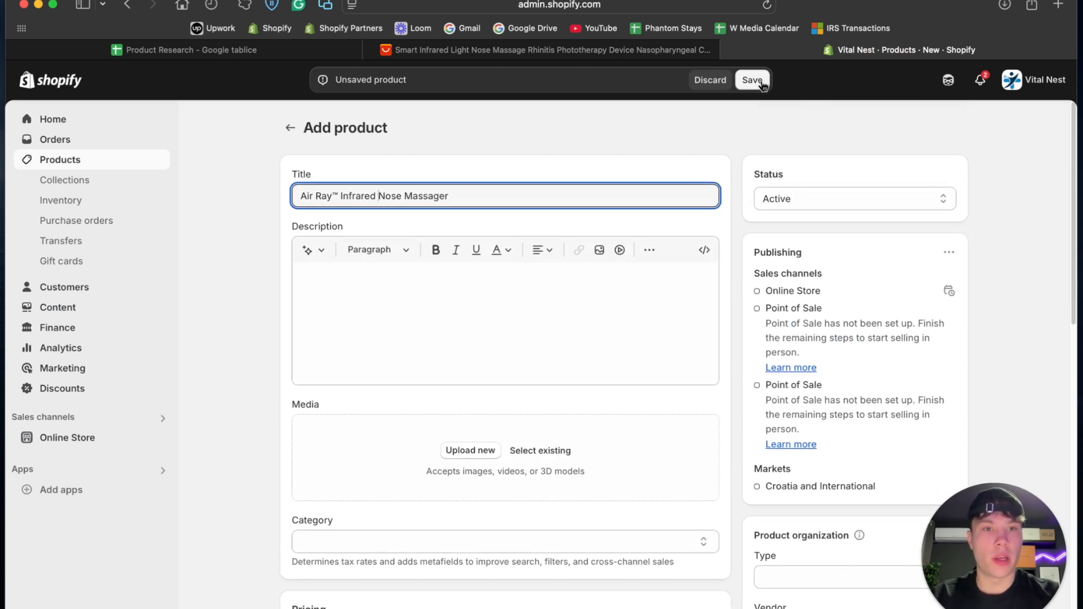
click(752, 79)
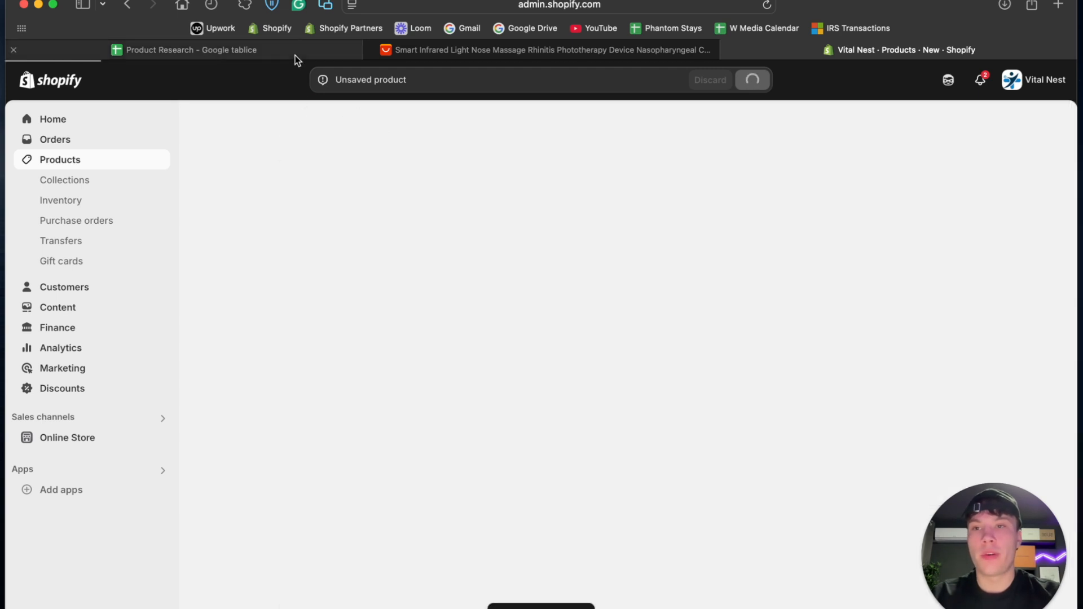
- Copy Lower Back Massager from A8 of the Product Research sheet, get brand name ideas for it from ChatGPT, and copy Lumbar Ease™
click(296, 55)
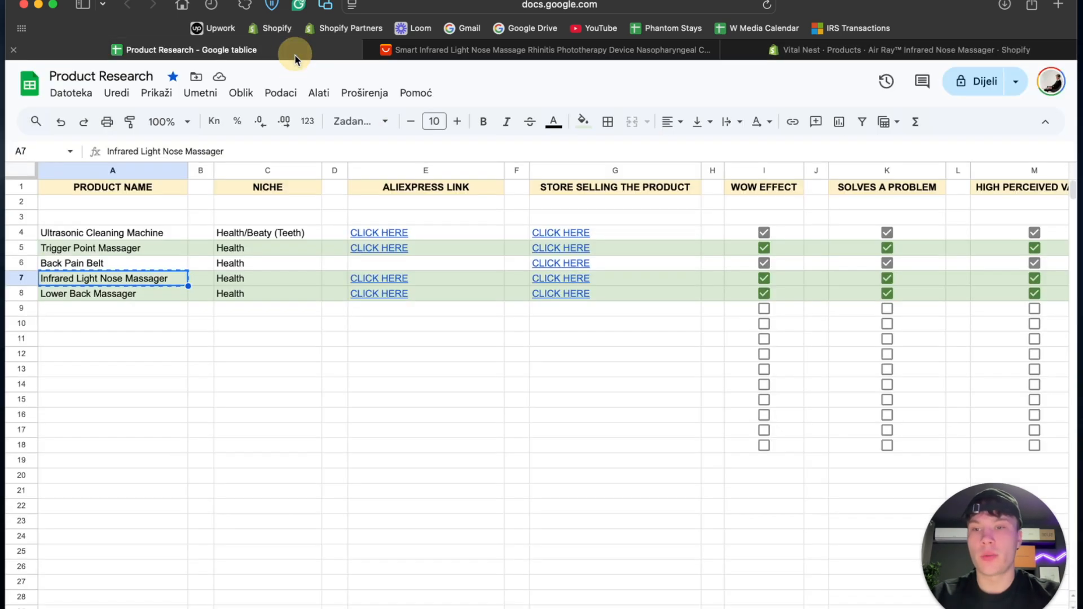
click(119, 293)
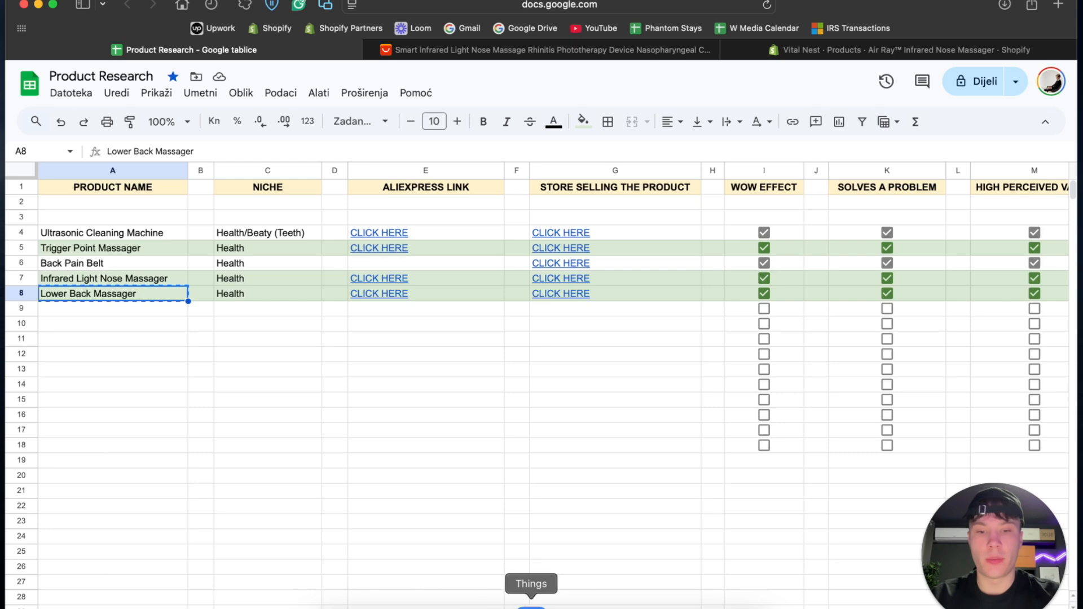
click(558, 598)
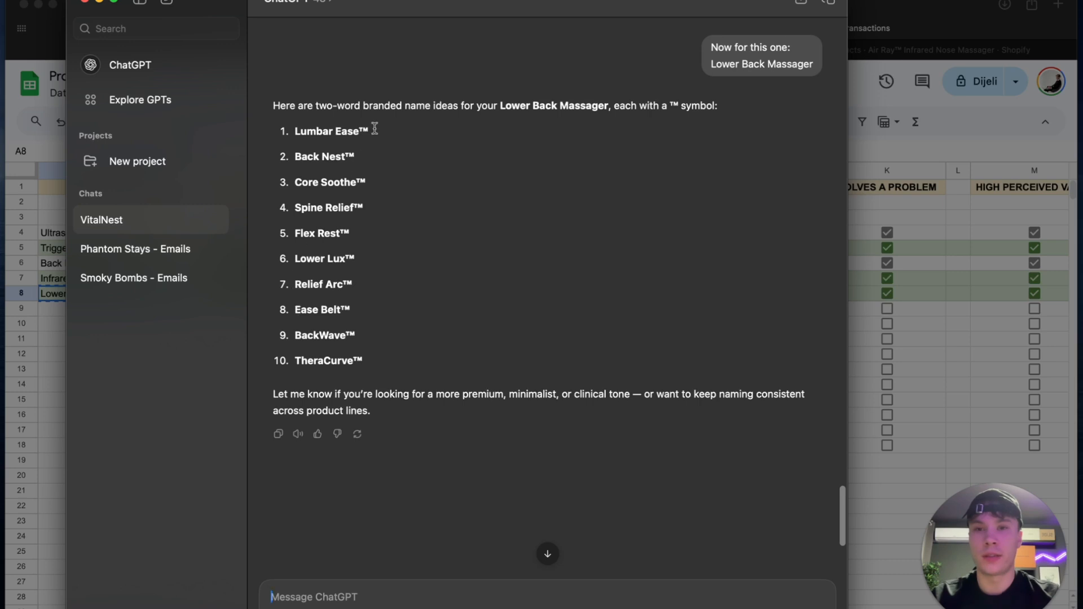
drag(293, 131, 370, 131)
key(super+c)
click(973, 376)
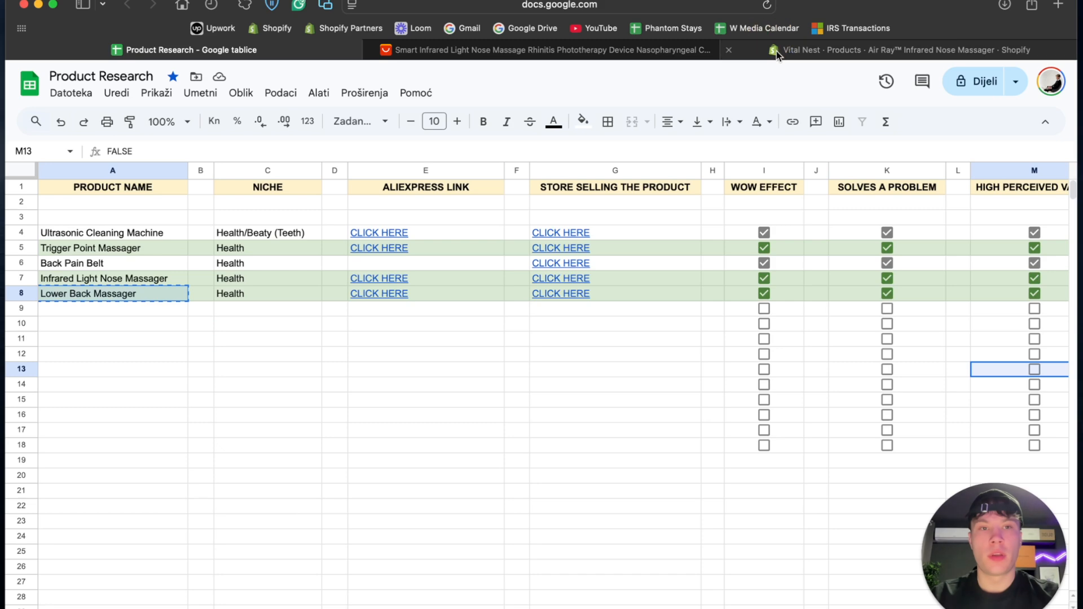
- Return to the Shopify product list and start a new product with Lumbar Ease™ as the beginning of its title
click(776, 51)
click(289, 127)
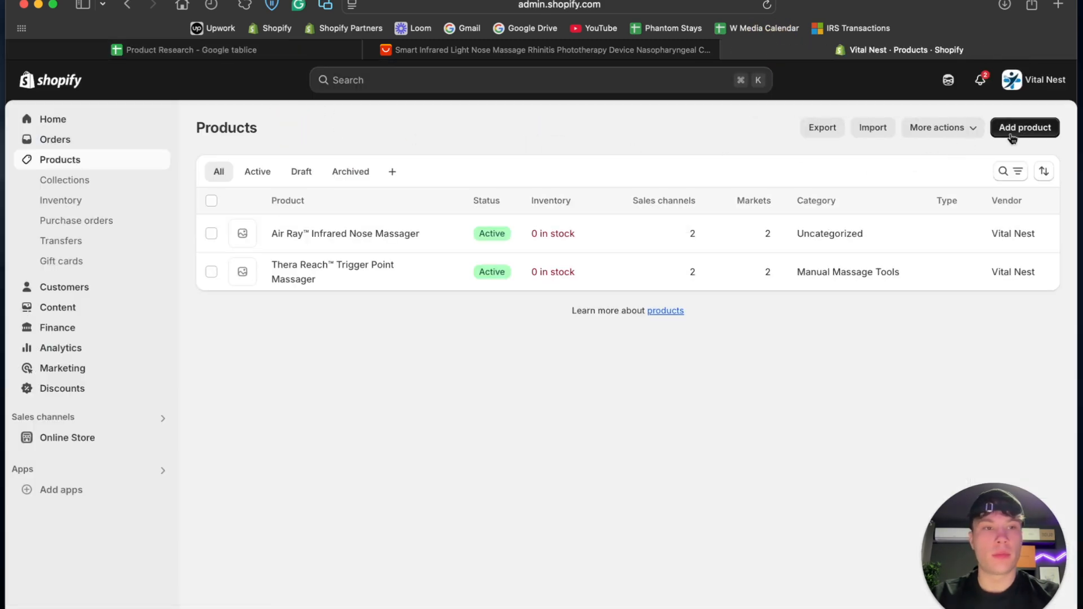
click(1025, 128)
click(429, 197)
key(super+v)
click(230, 48)
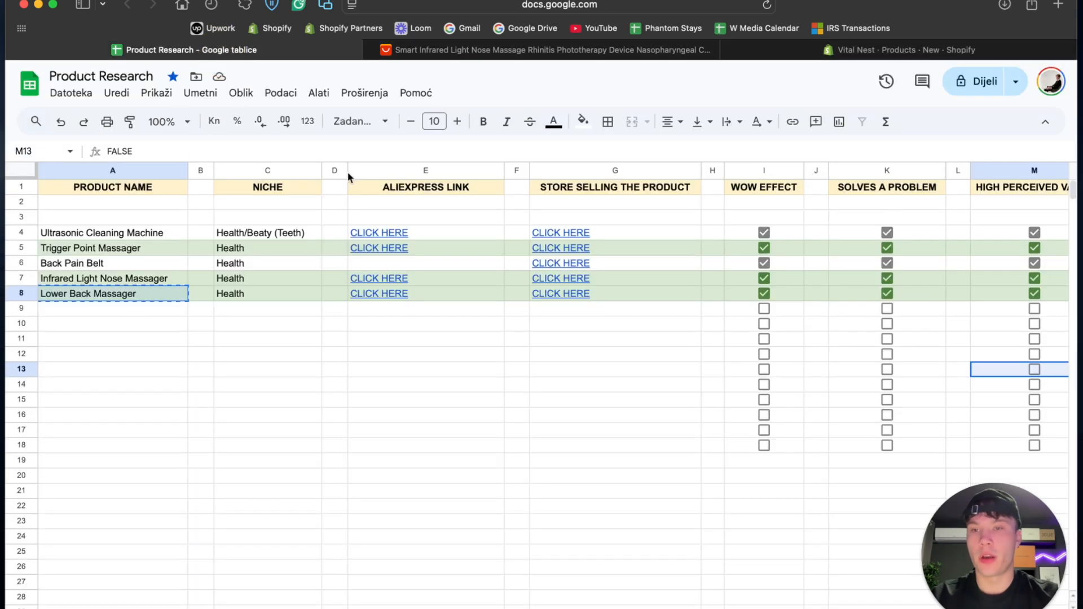
click(901, 52)
text(FALSE)
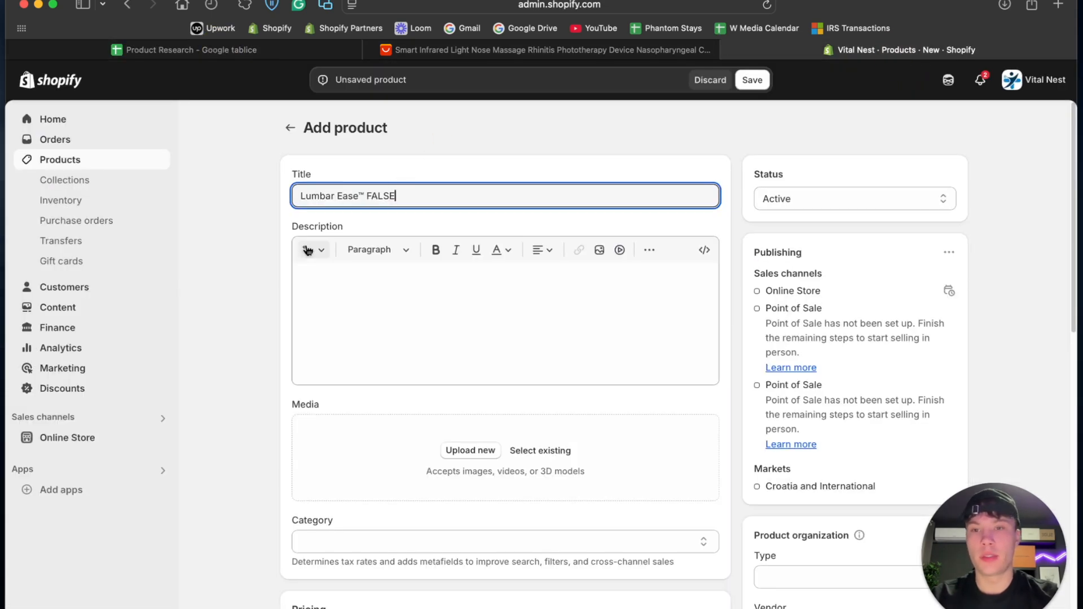
- Copy the product name from A8 of the sheet and complete the Shopify title as Lumbar Ease™ Lower Back Massager, replacing the word FALSE
click(230, 49)
click(153, 336)
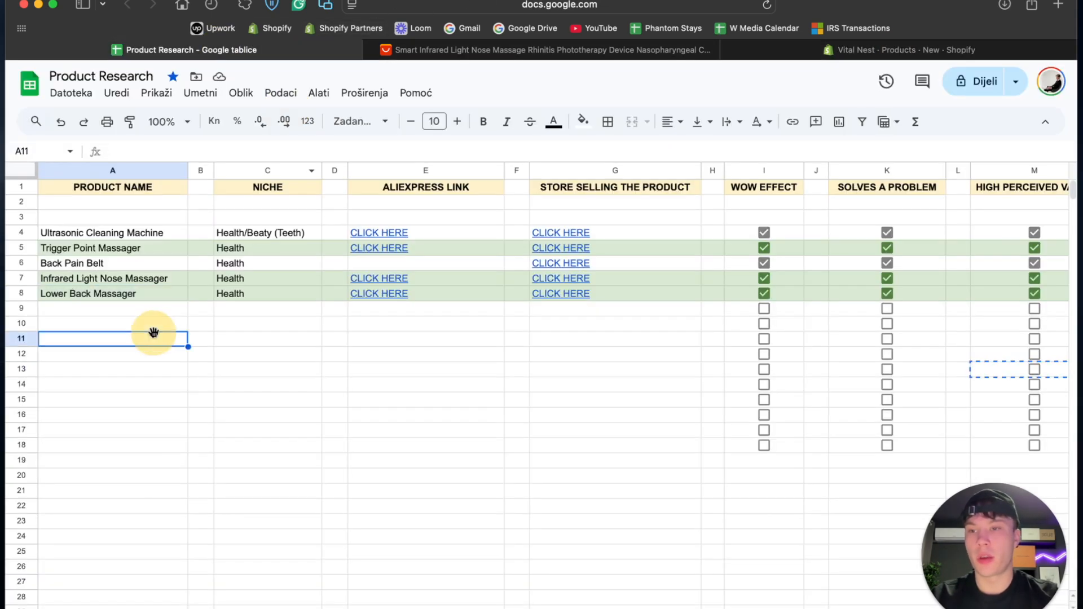
click(139, 295)
key(super+c)
click(901, 50)
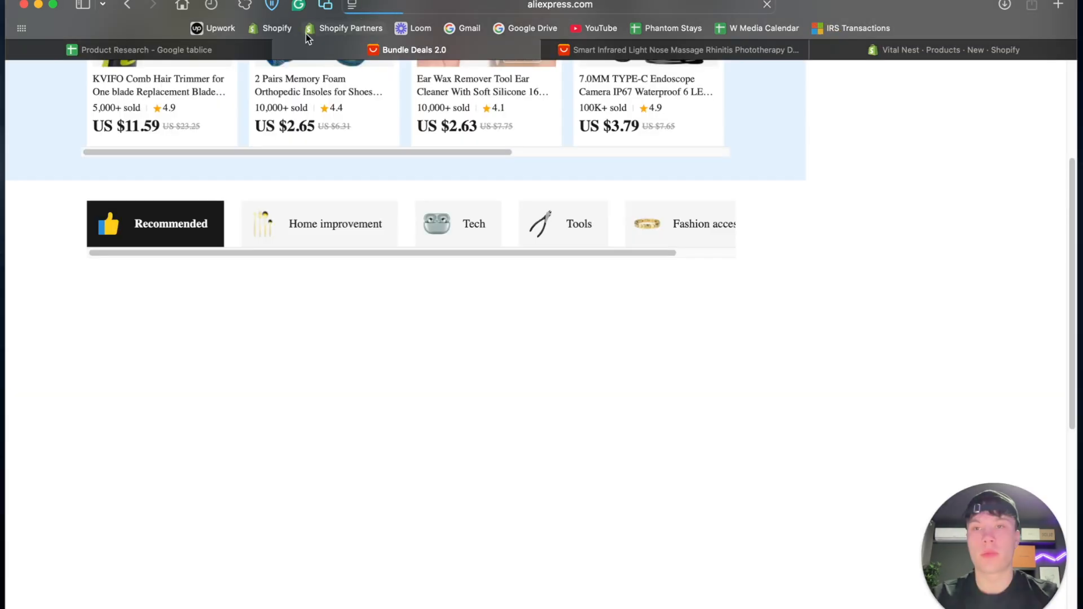
click(282, 50)
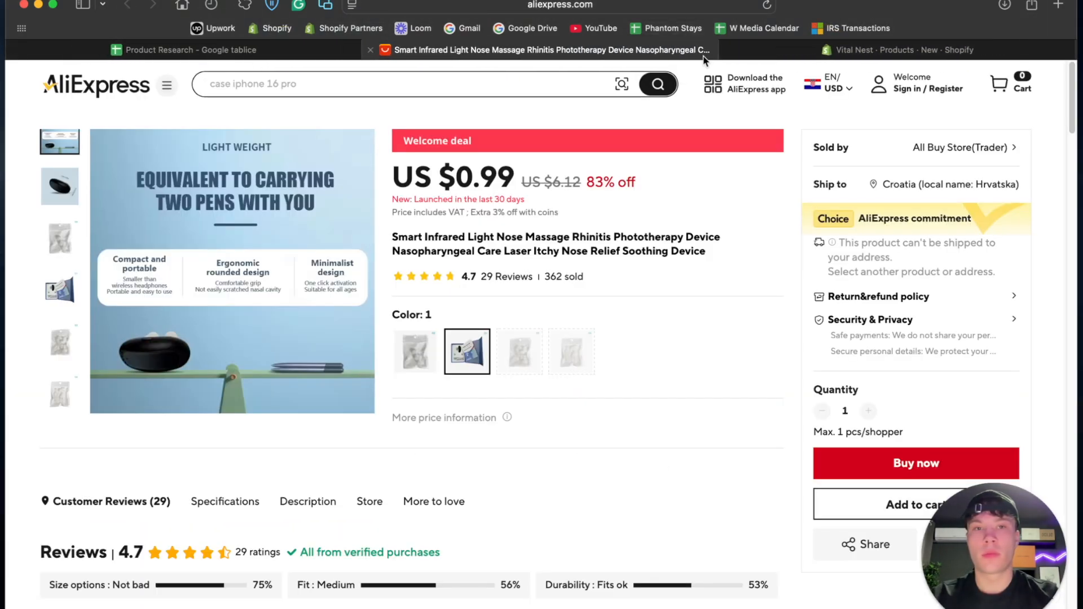
click(745, 54)
drag(418, 195, 373, 196)
text(Lower Back Massager)
- Close the AliExpress nose massager page and allow the Lower Back Massager to continue selling when out of stock
scroll(473, 197, down, 6)
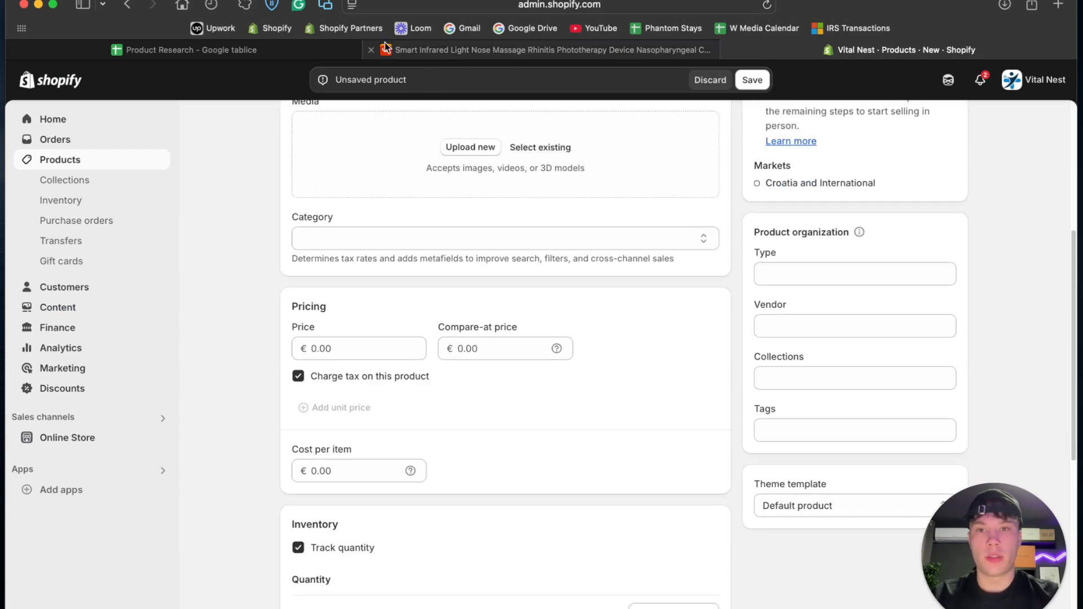
click(370, 50)
scroll(346, 448, down, 4)
click(397, 454)
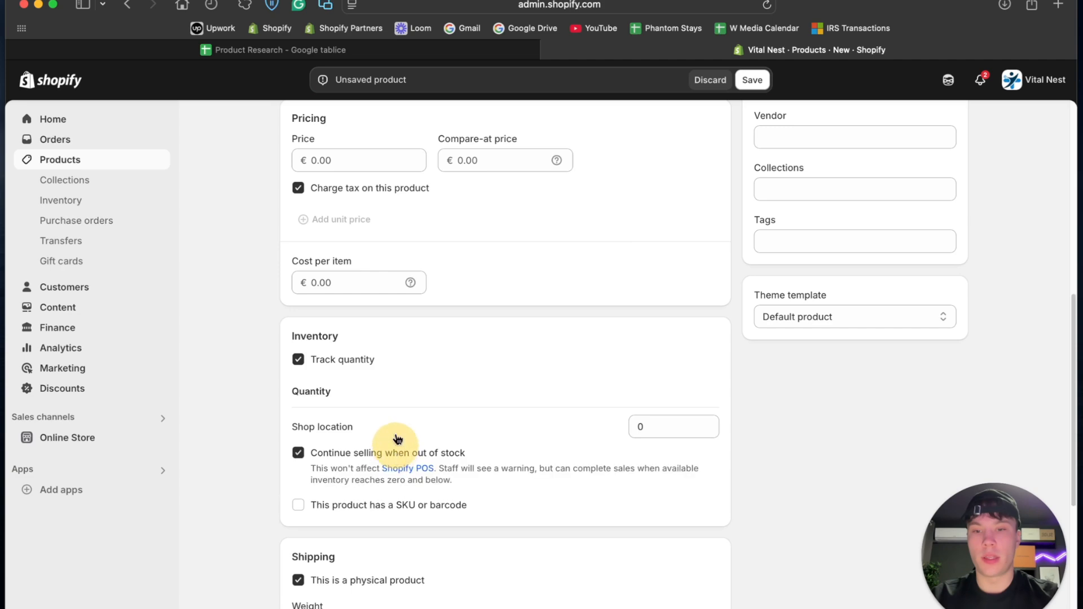
- Open the Lower Back Massager's AliExpress listing from E8 of the sheet and compare the prices of its Black and Orange color options
click(282, 50)
click(379, 296)
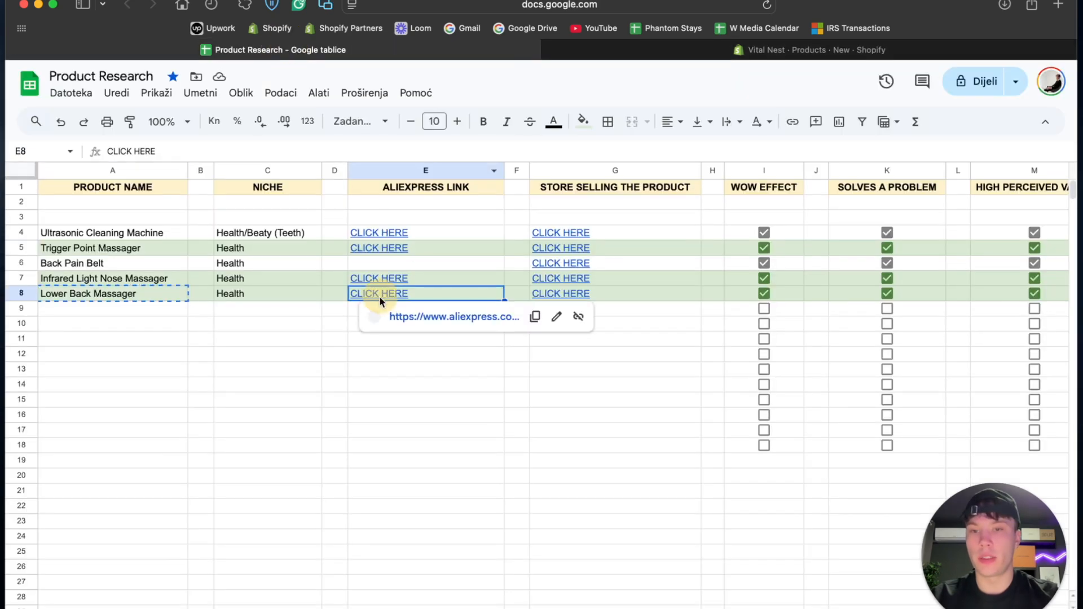
click(418, 319)
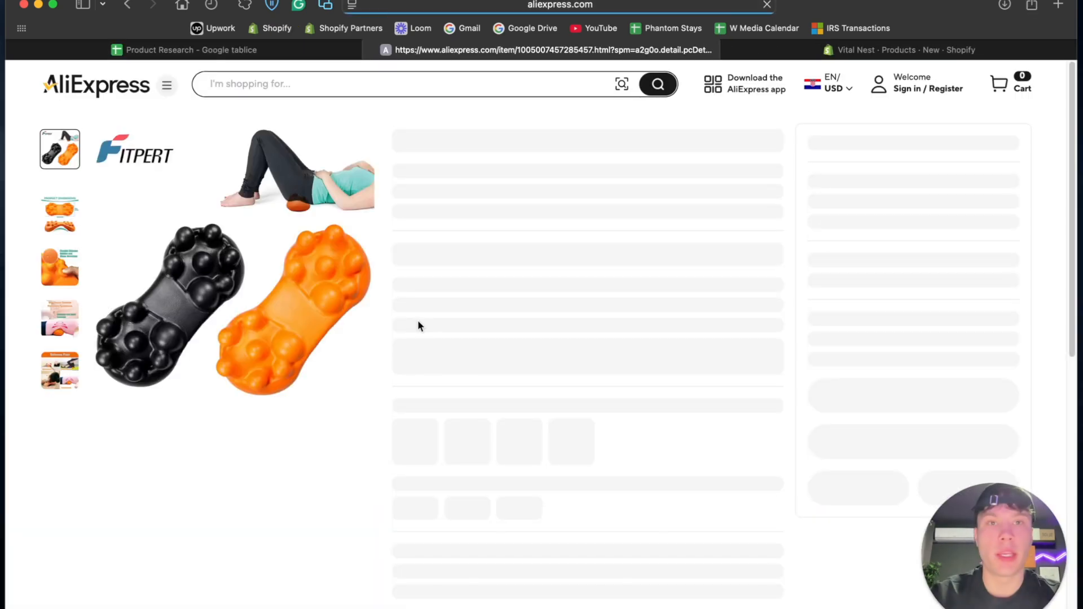
click(468, 369)
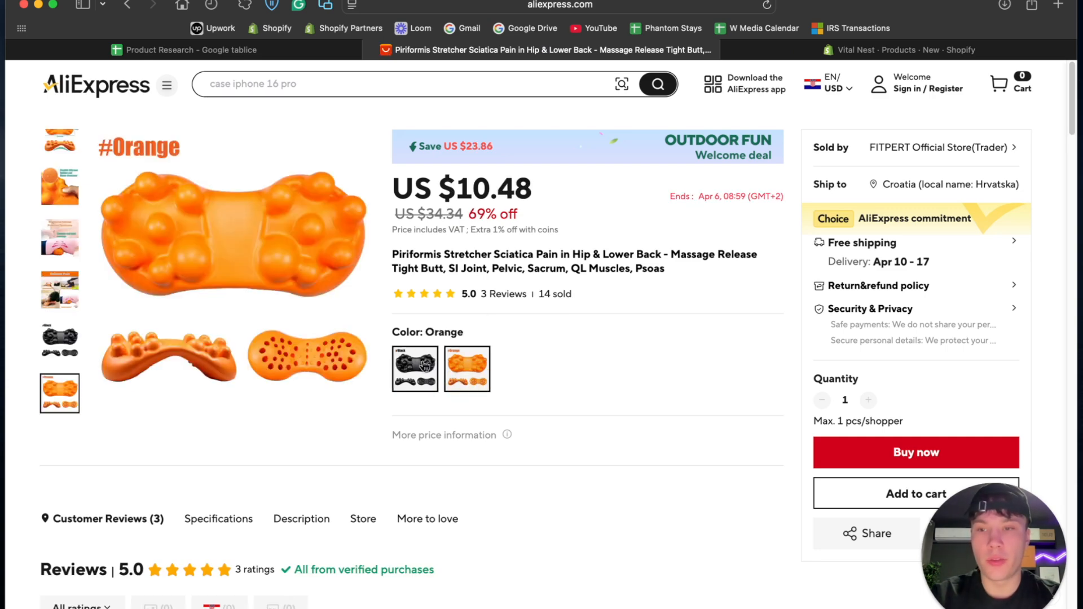
click(413, 364)
click(465, 370)
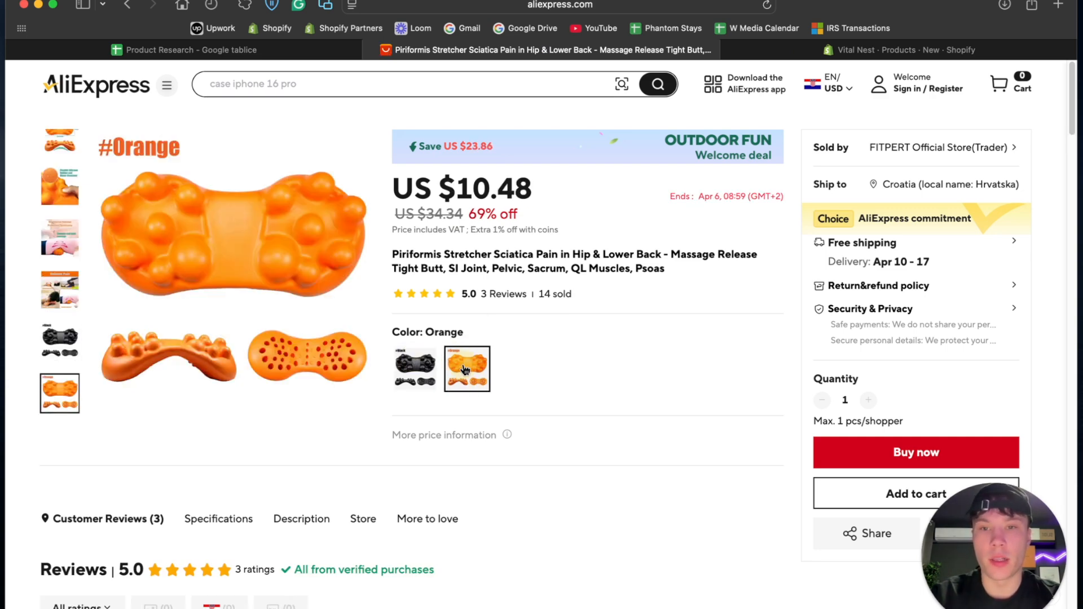
click(427, 364)
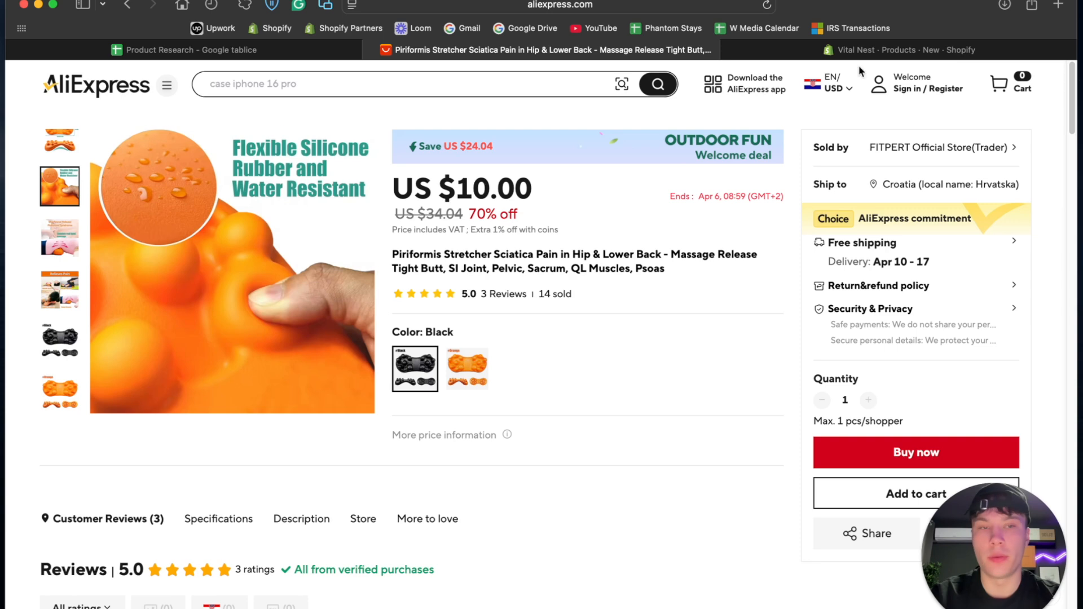
- Return to the Shopify product and add a custom Color variant option with Black as its first value
click(880, 49)
scroll(268, 377, down, 10)
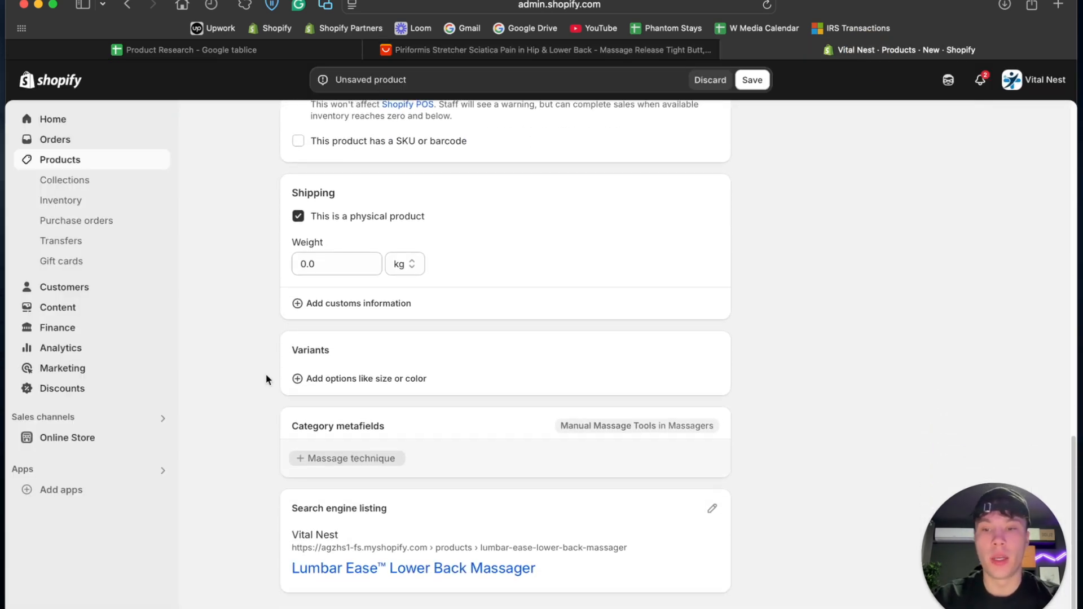
click(343, 380)
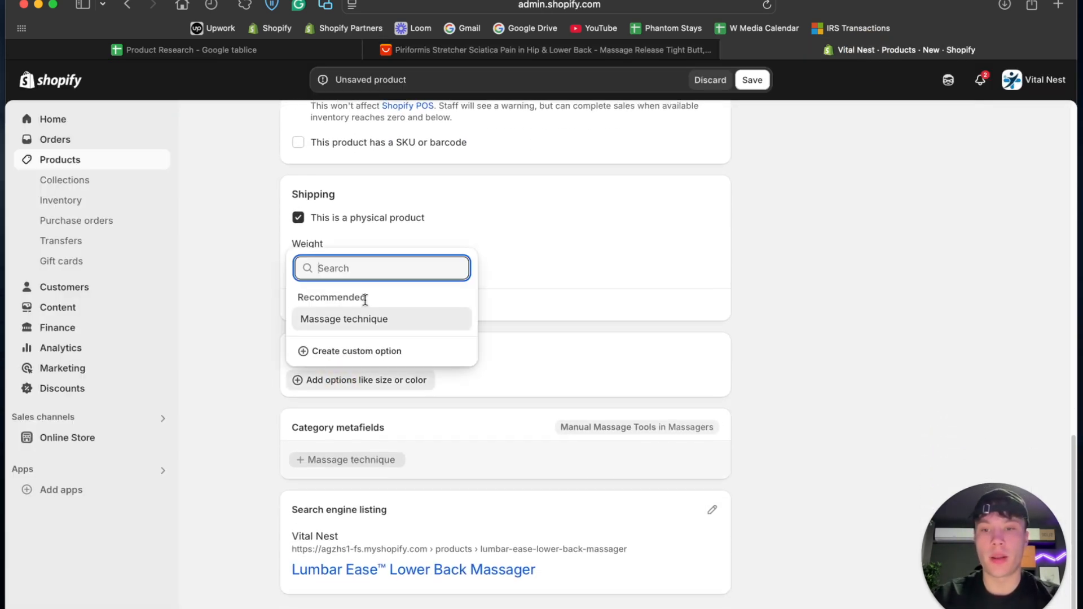
text(Color)
click(374, 351)
click(408, 461)
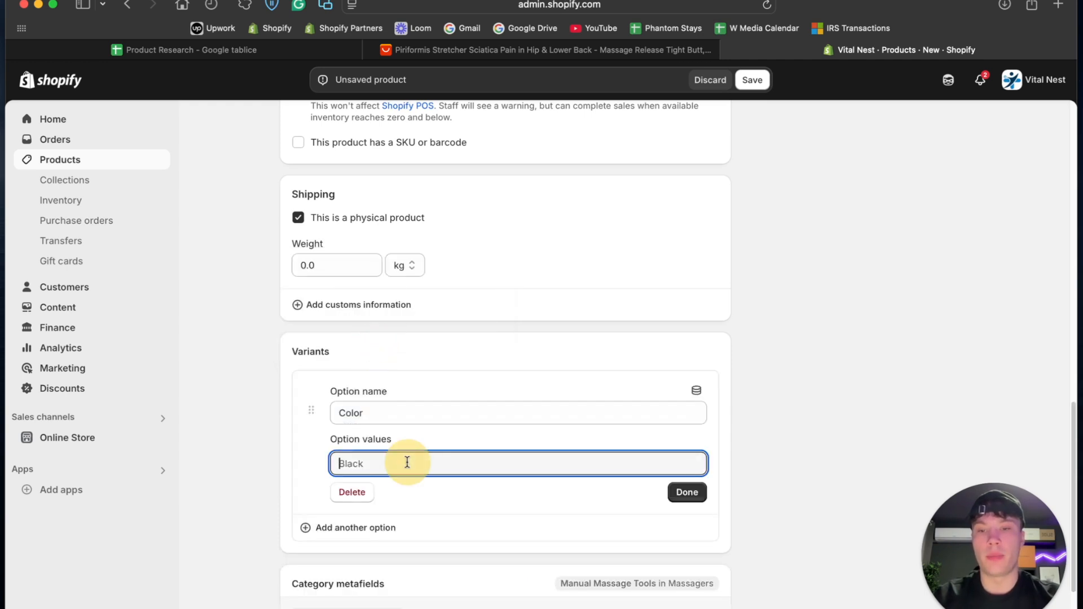
text(Black)
key(Return)
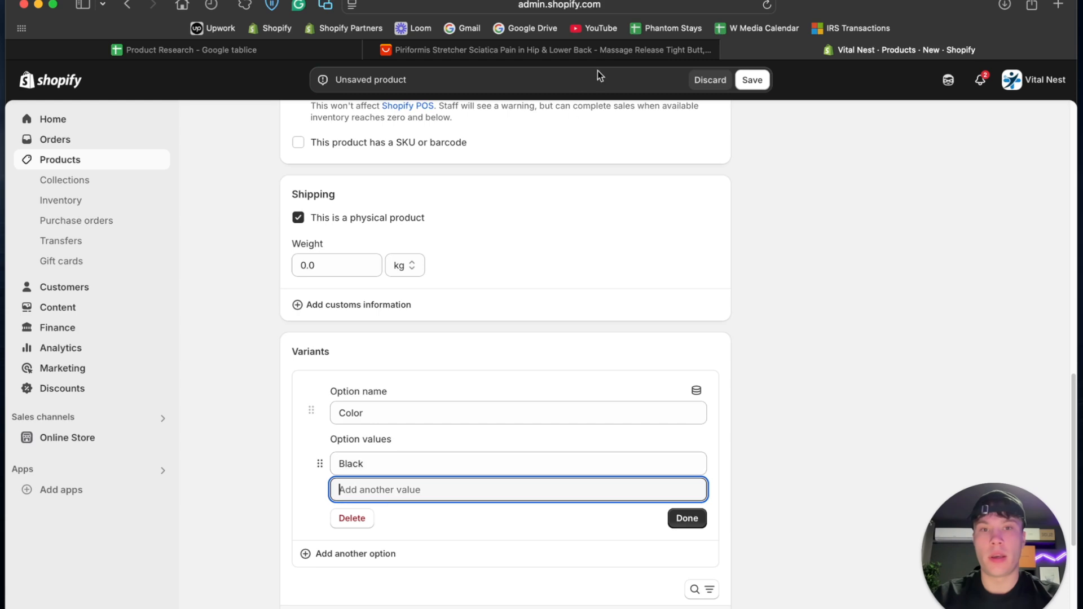
- Check the second color on the AliExpress listing and complete the Color option with Orange as another value
click(470, 53)
click(467, 370)
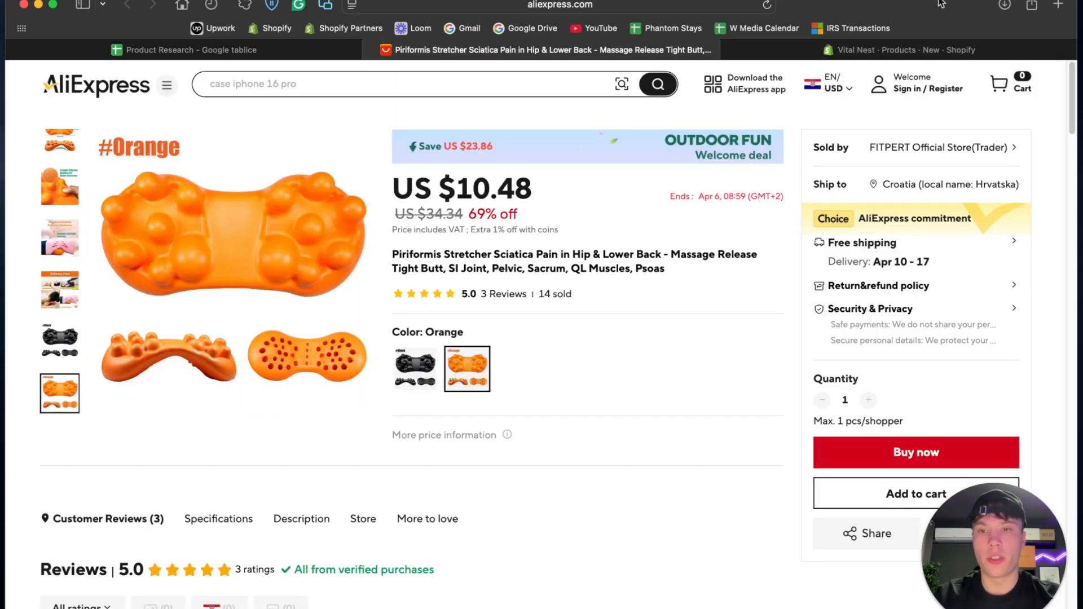
click(929, 52)
text(O)
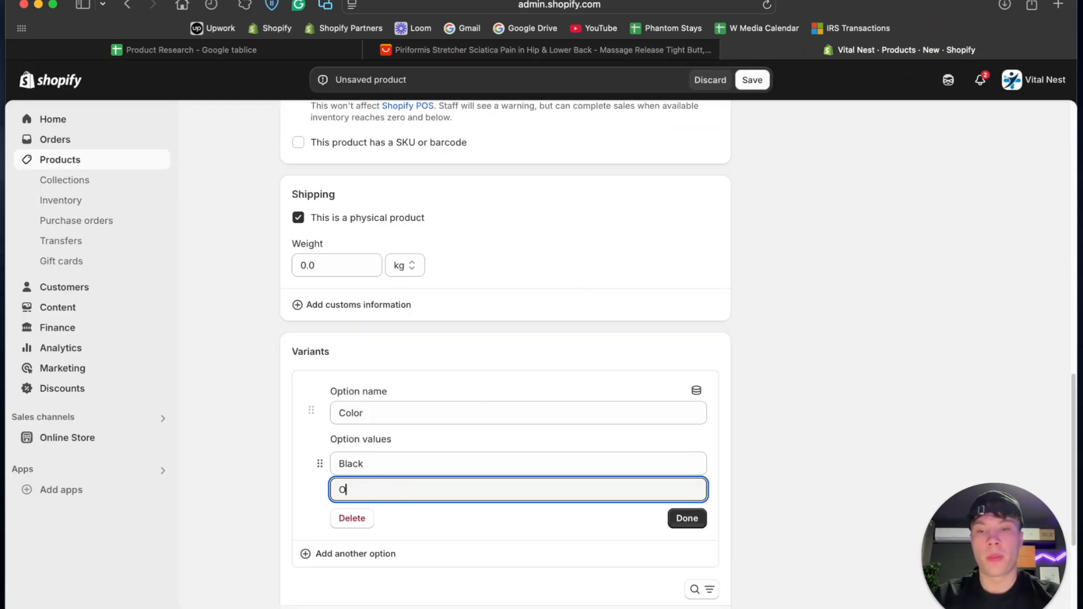
text(ra)
click(687, 544)
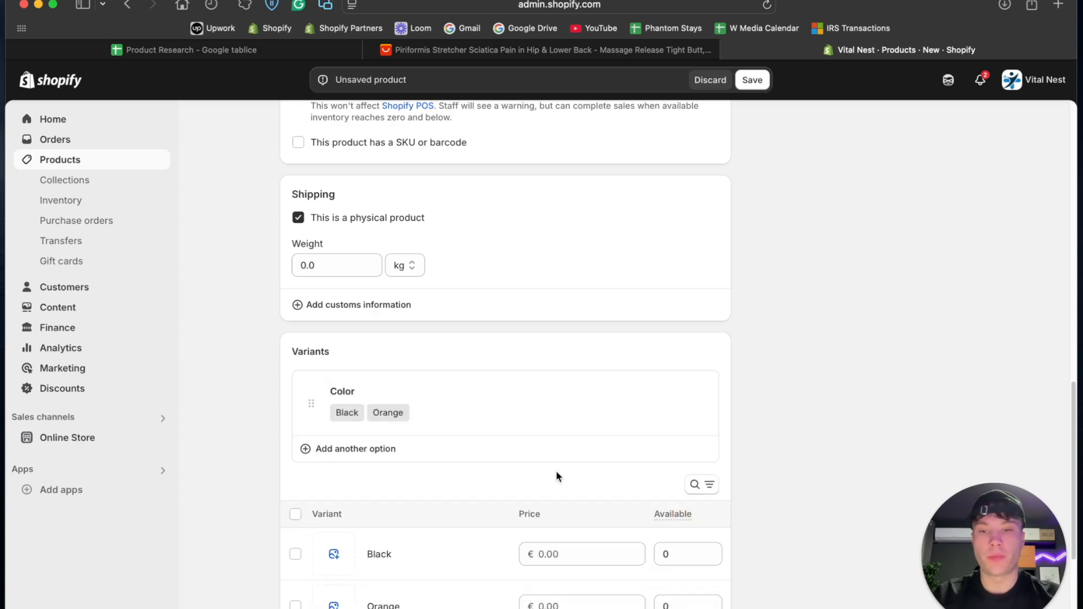
- Save the Lumbar Ease™ Lower Back Massager with its color variants and open the Black variant's details
scroll(427, 370, down, 4)
scroll(465, 383, up, 8)
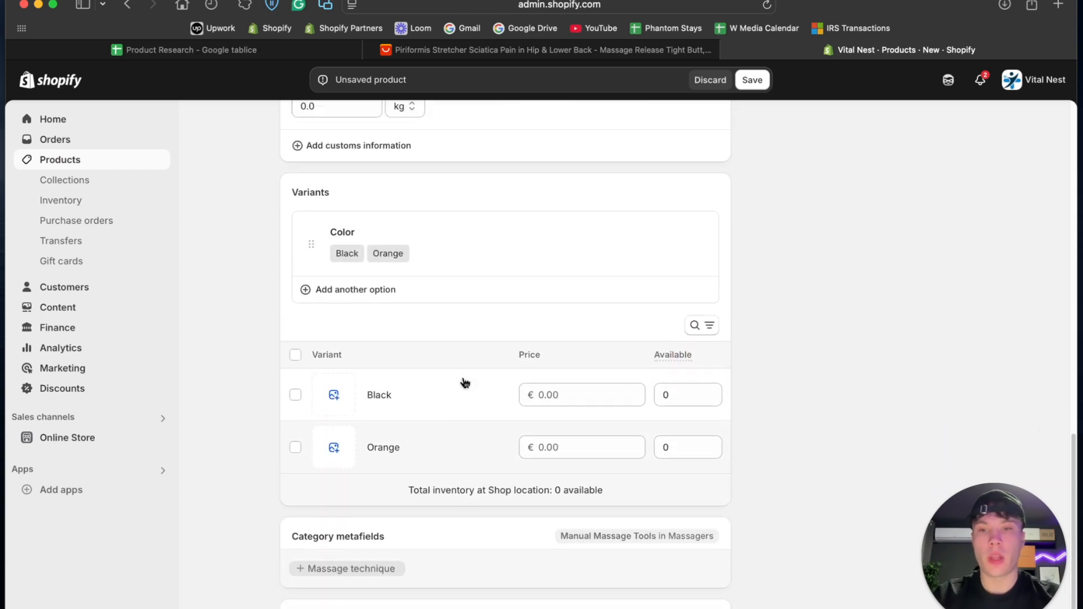
scroll(418, 432, down, 5)
scroll(496, 440, up, 1)
scroll(495, 502, up, 15)
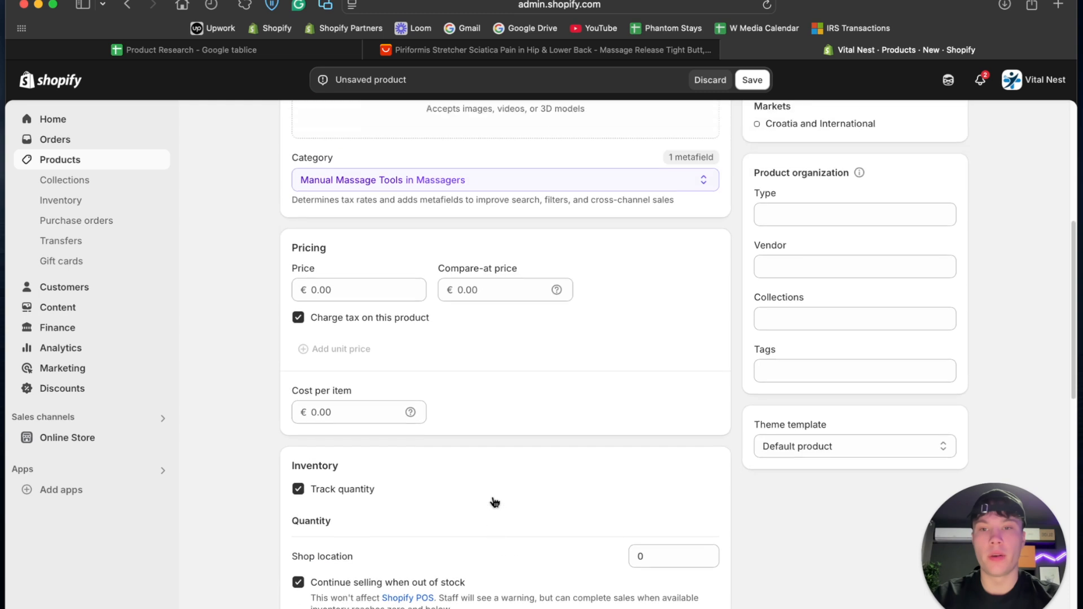
click(753, 82)
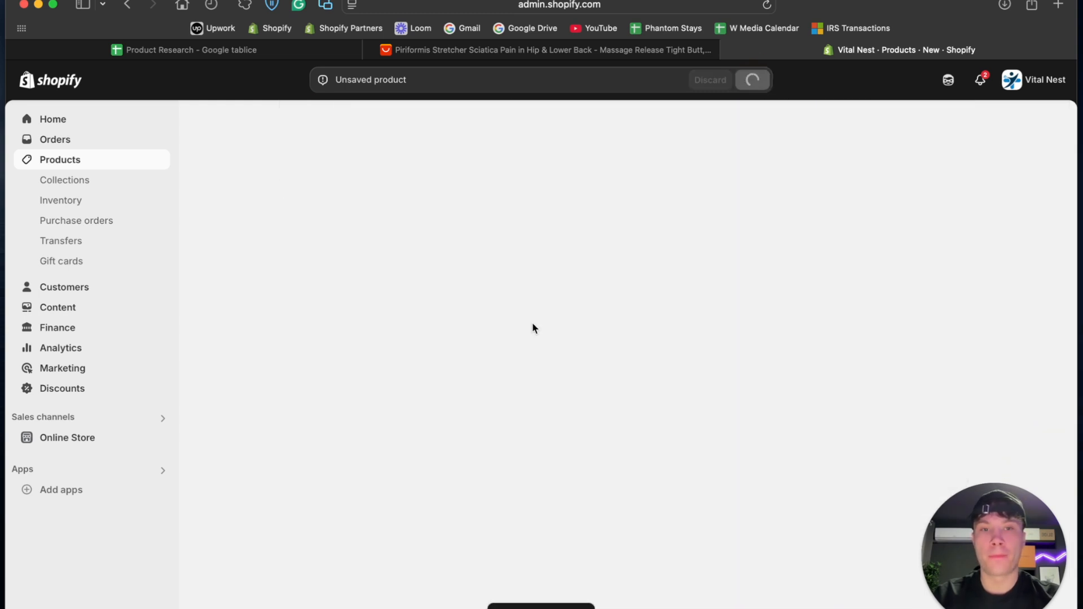
scroll(532, 323, down, 10)
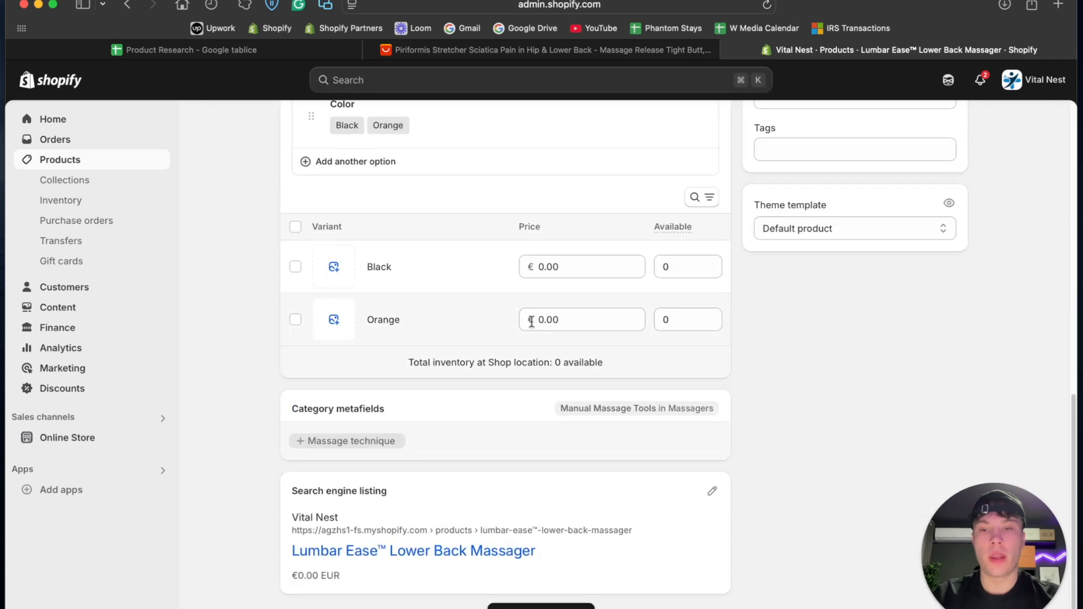
click(434, 274)
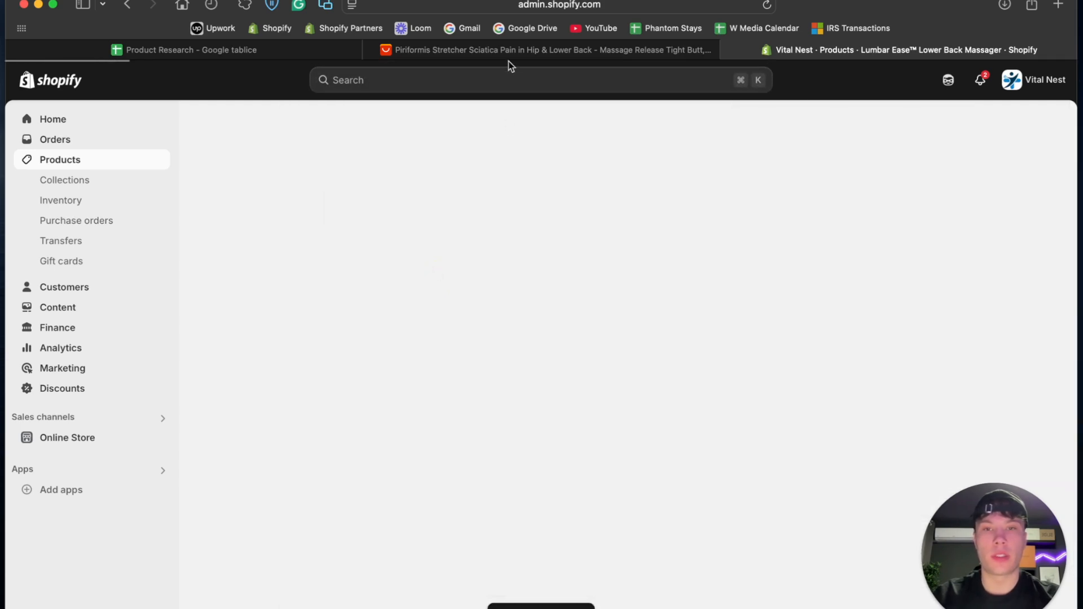
- Check the AliExpress price and the competitor's selling price on the store page linked in G8 of the sheet
click(510, 56)
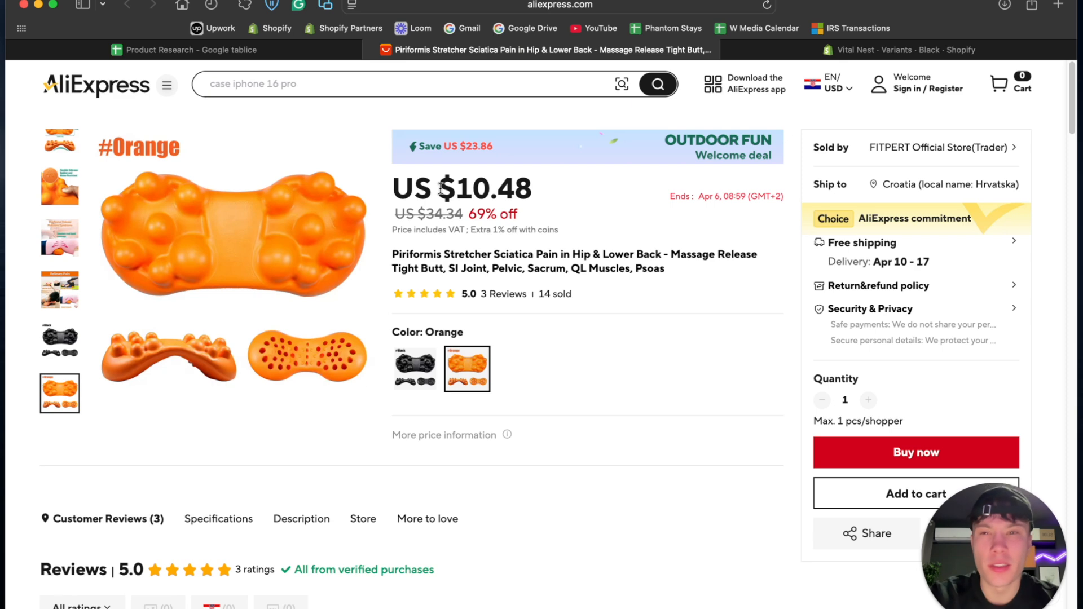
key(ctrl+shift+Tab)
click(568, 297)
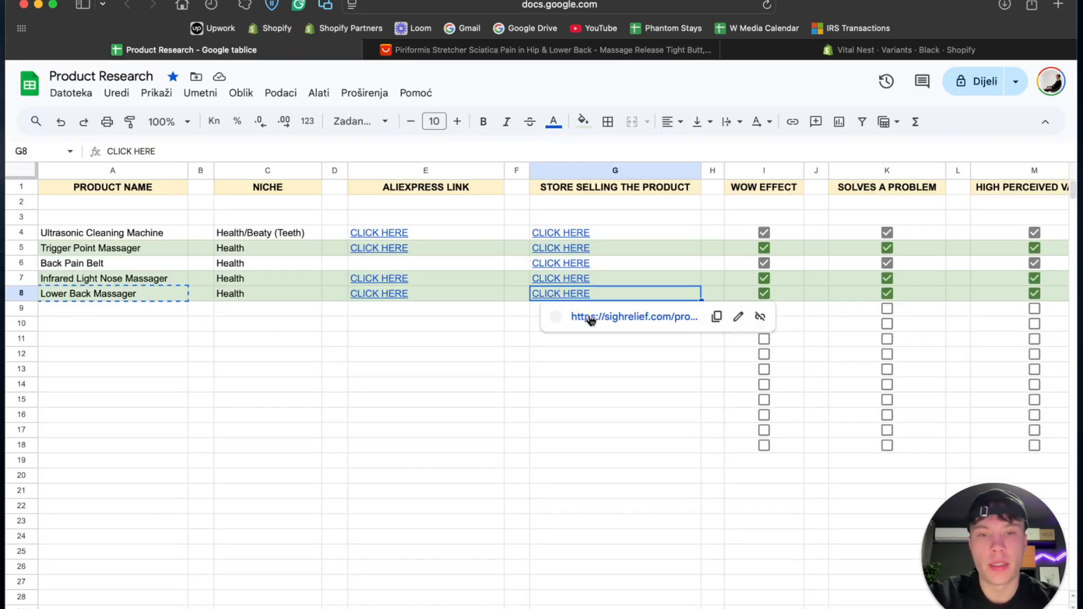
click(604, 321)
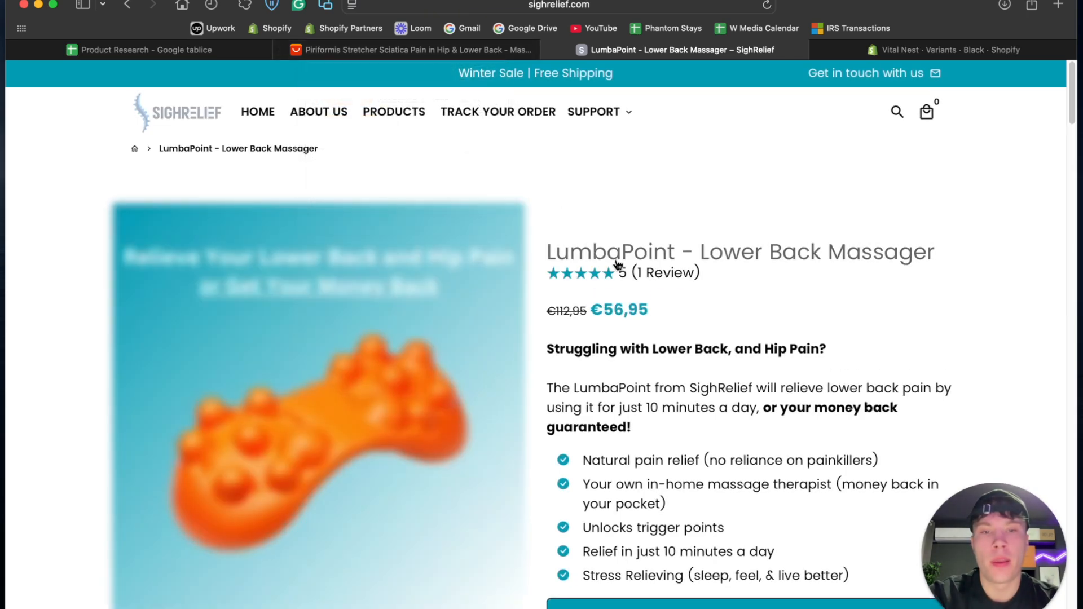
click(606, 309)
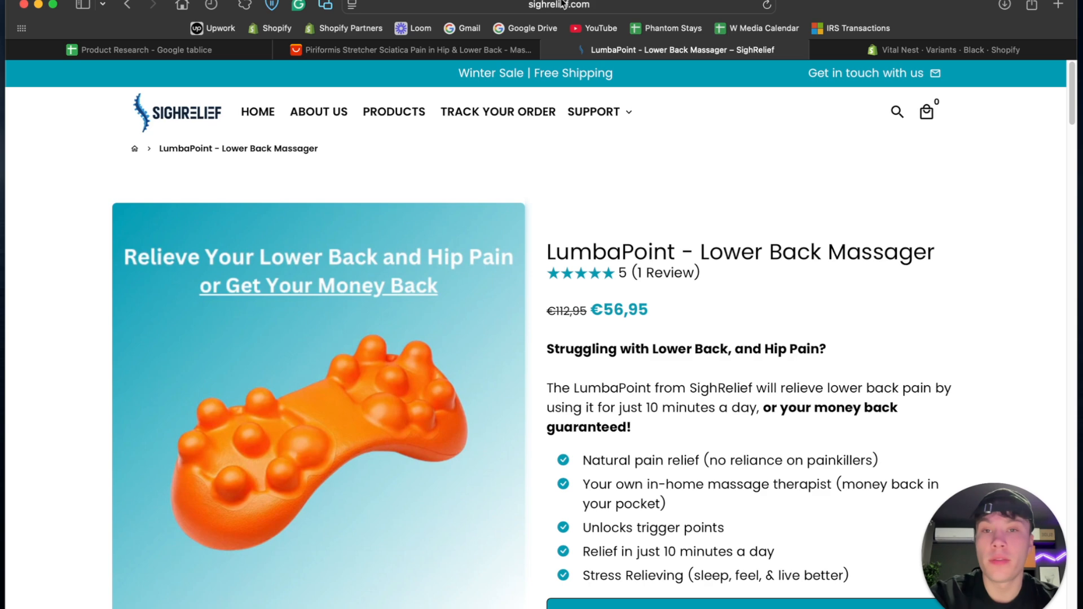
- Set the Black variant's price to €54.95 and its compare-at price to €89.95 in Shopify, and save it
click(977, 47)
click(573, 412)
text(59)
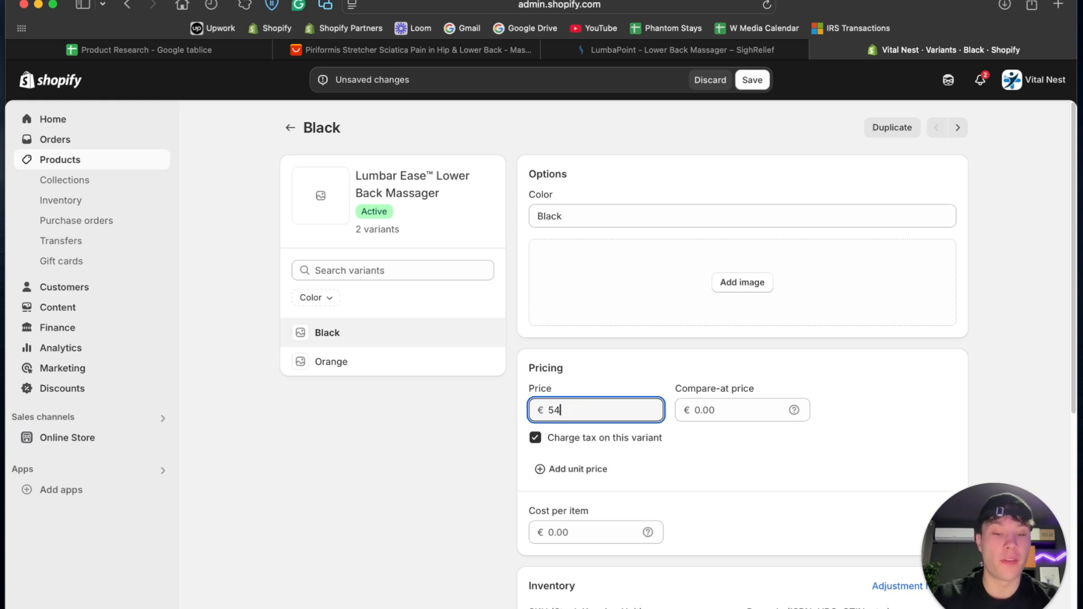
click(708, 414)
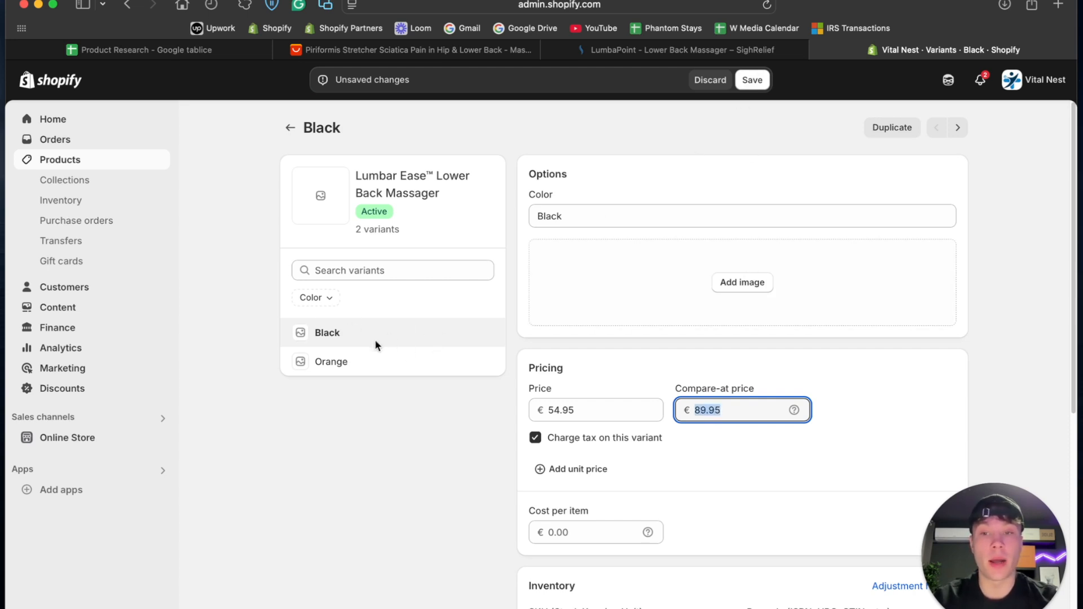
click(753, 81)
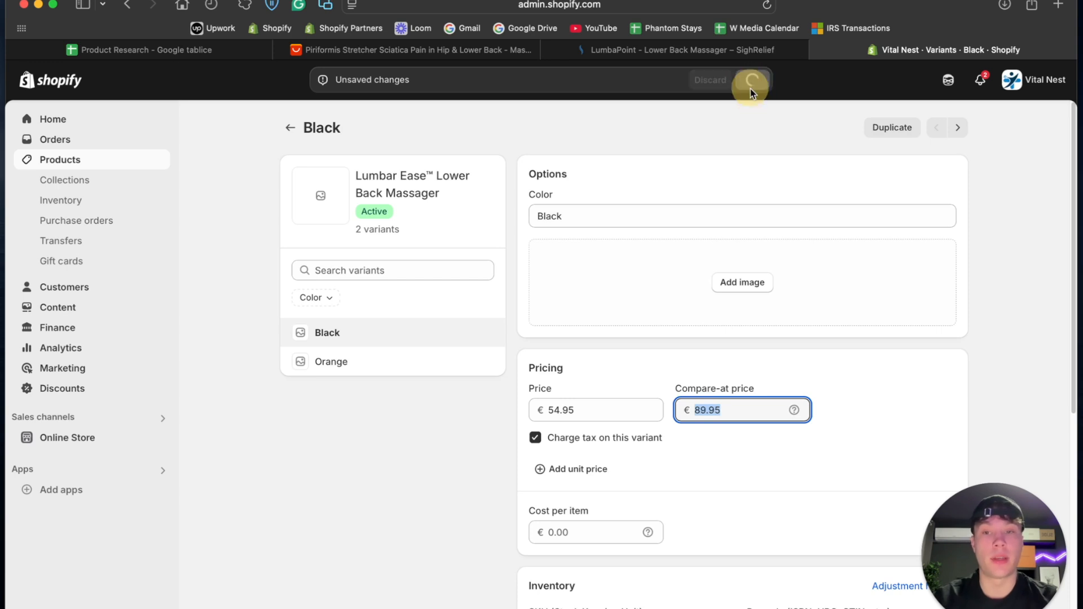
- Set the Orange variant's compare-at price to €89.95 and price to €54.95, save it, and return to the product list
click(368, 370)
click(744, 411)
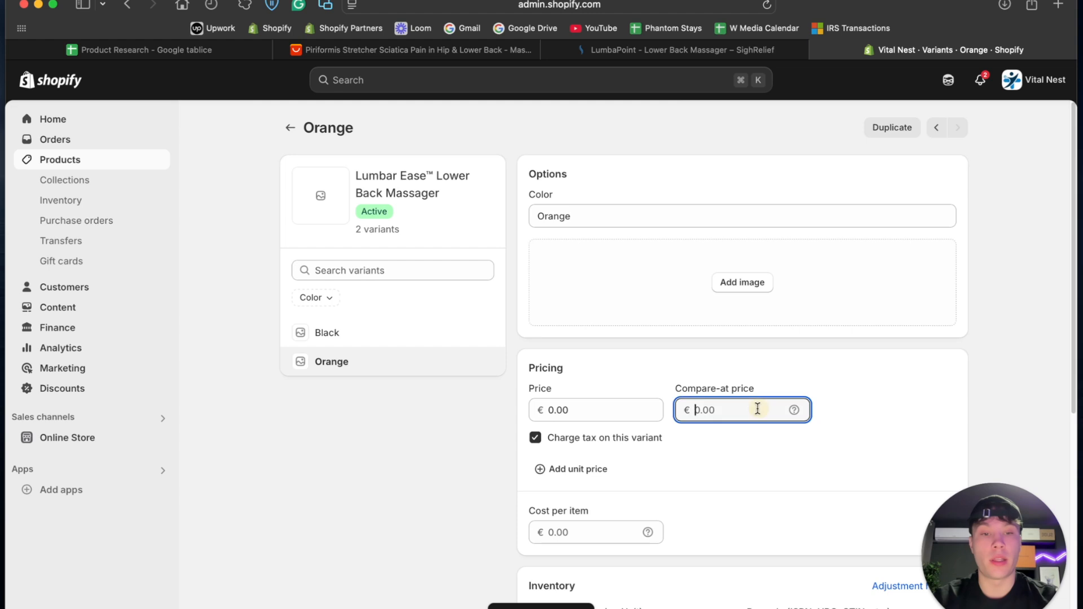
text(89.95)
click(562, 409)
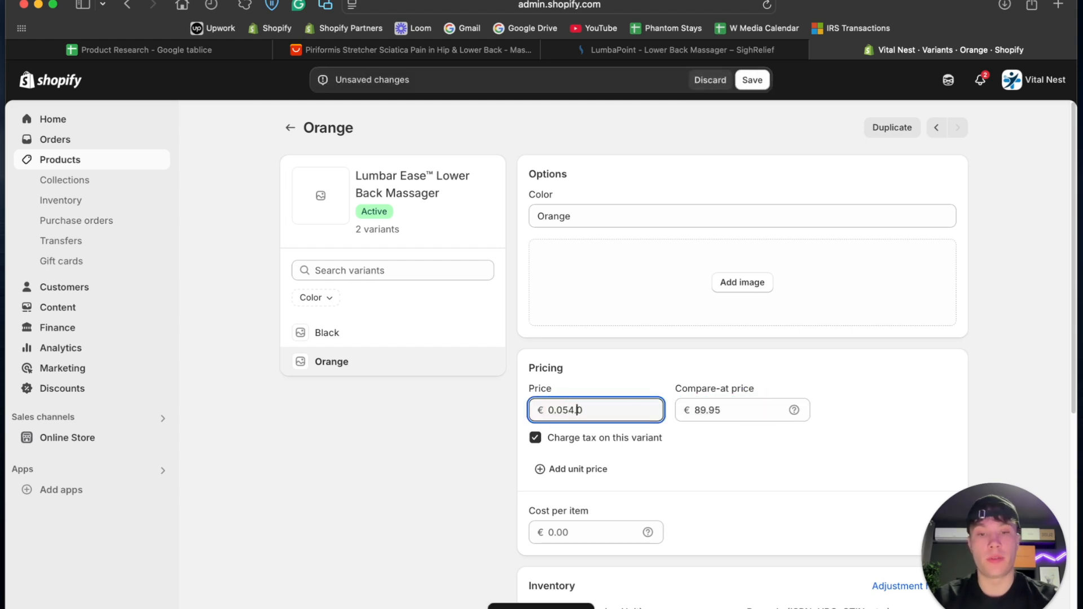
text(54.95)
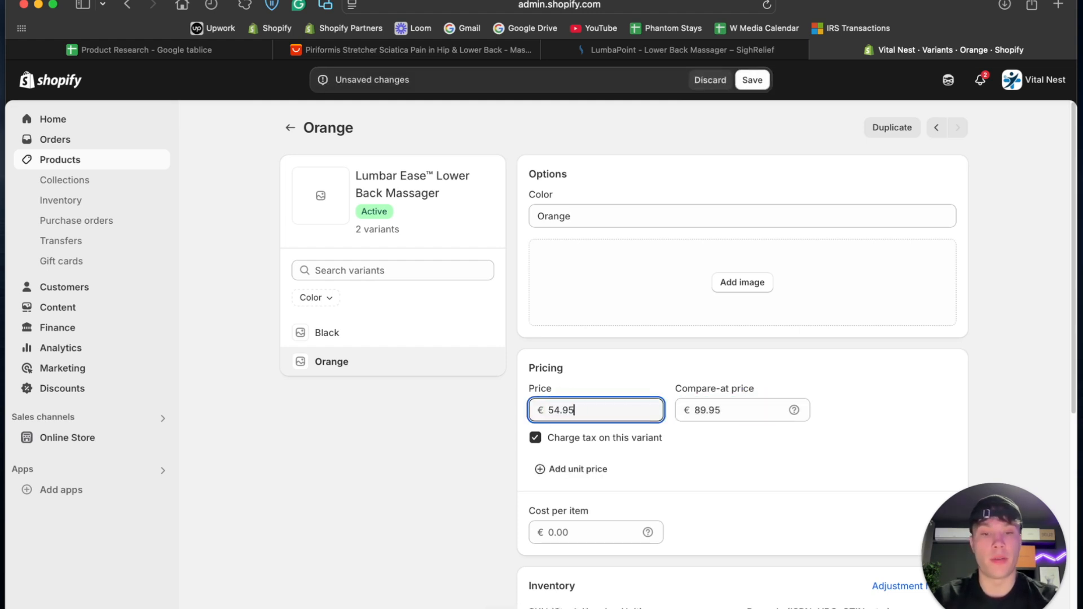
scroll(478, 492, down, 5)
scroll(478, 485, up, 5)
click(752, 79)
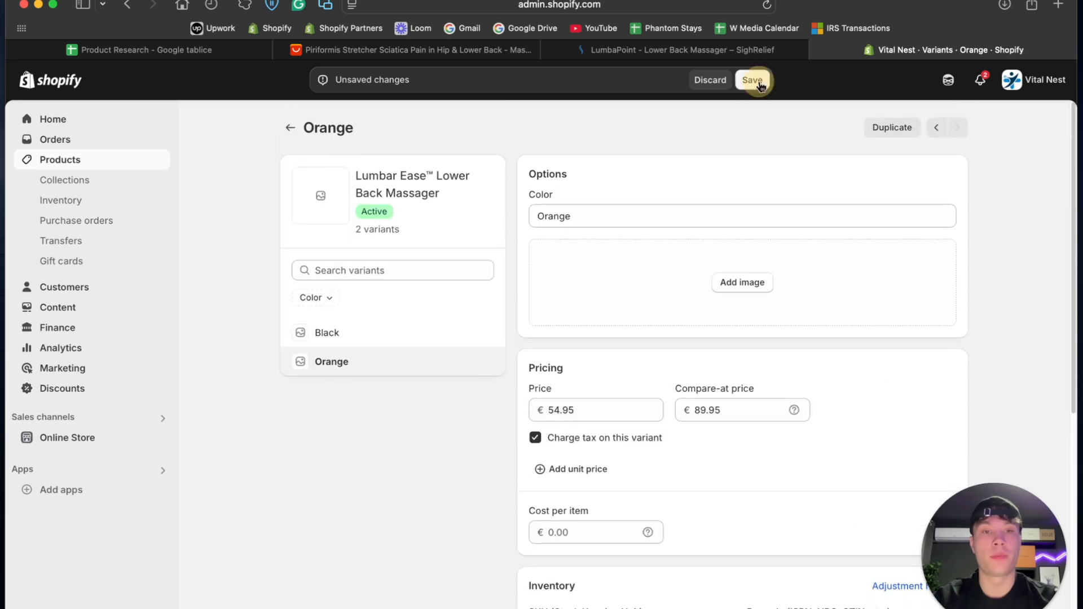
click(287, 134)
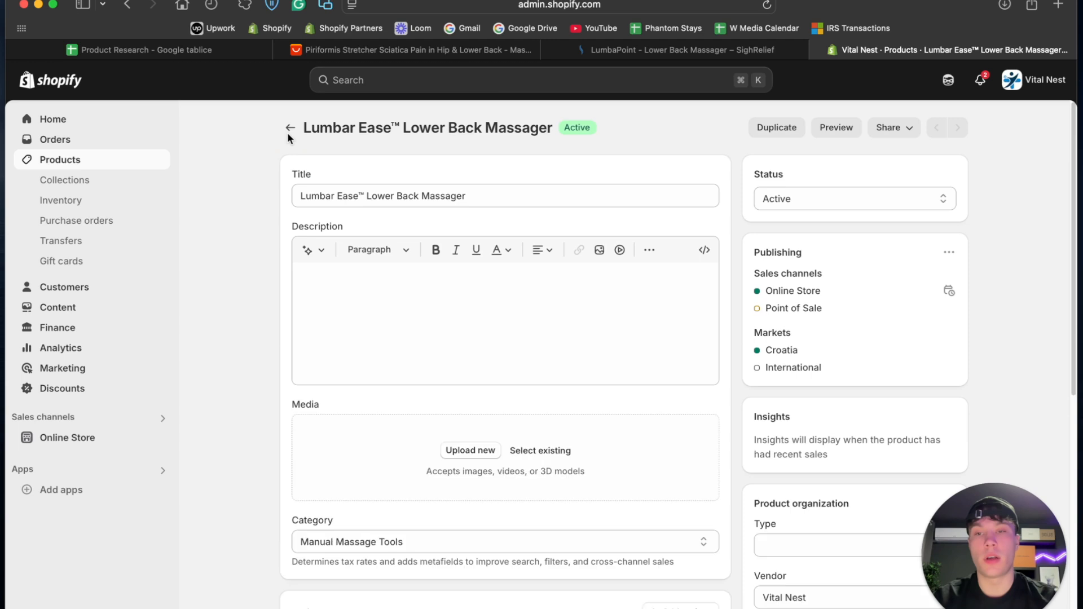
click(290, 128)
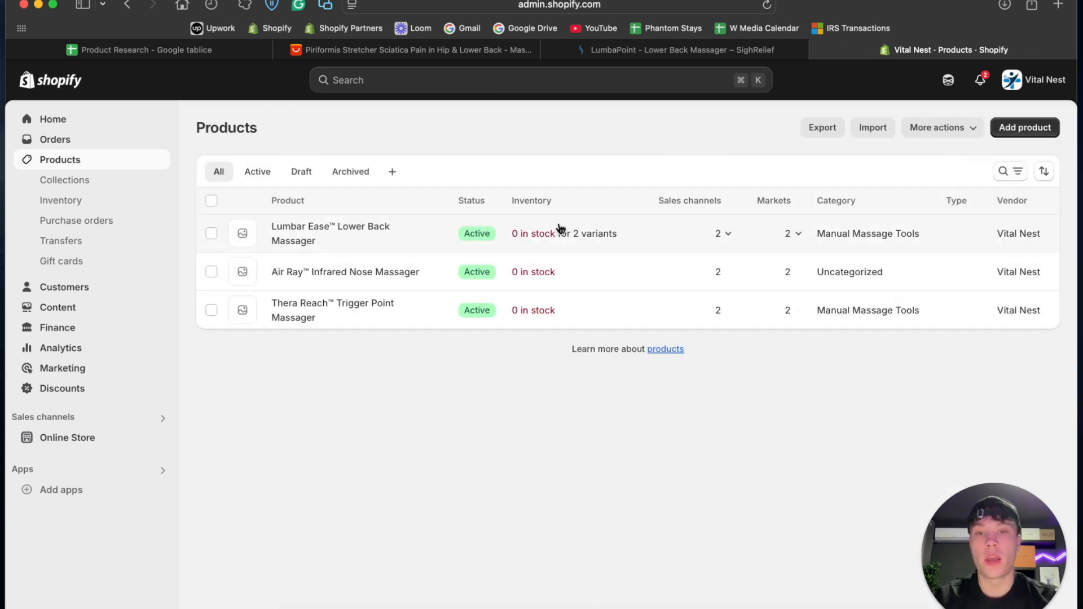
- Reopen the Lumbar Ease™ Lower Back Massager and set the Black variant's available quantity to 1000
click(396, 242)
scroll(295, 425, down, 10)
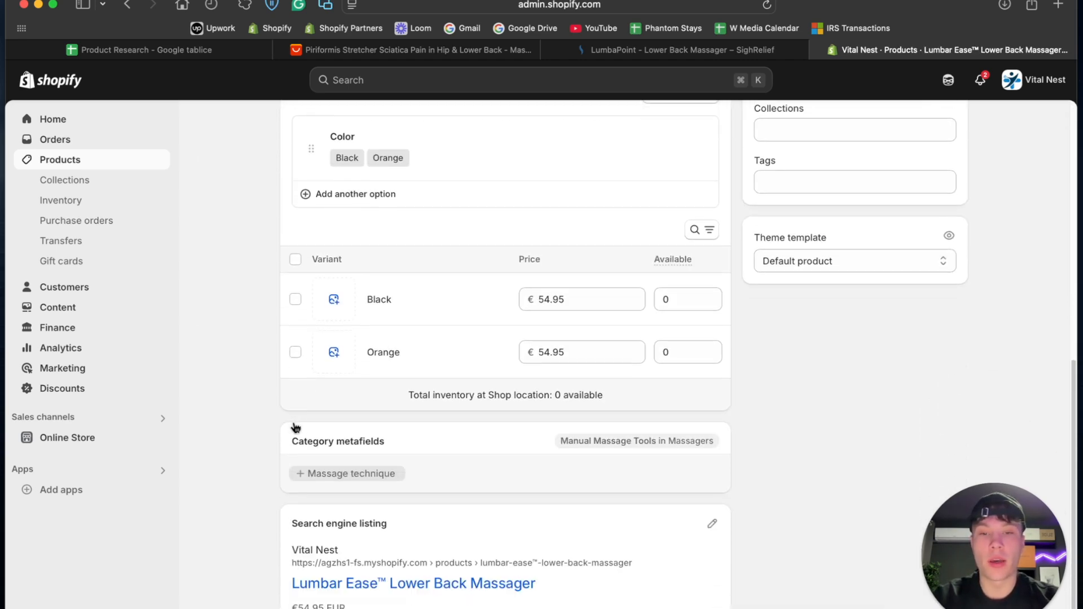
scroll(295, 427, down, 1)
click(692, 265)
text(1000)
- Set the Orange variant's available quantity to 1000, save the product, and return to the product list
click(688, 319)
text(1000)
scroll(452, 280, up, 3)
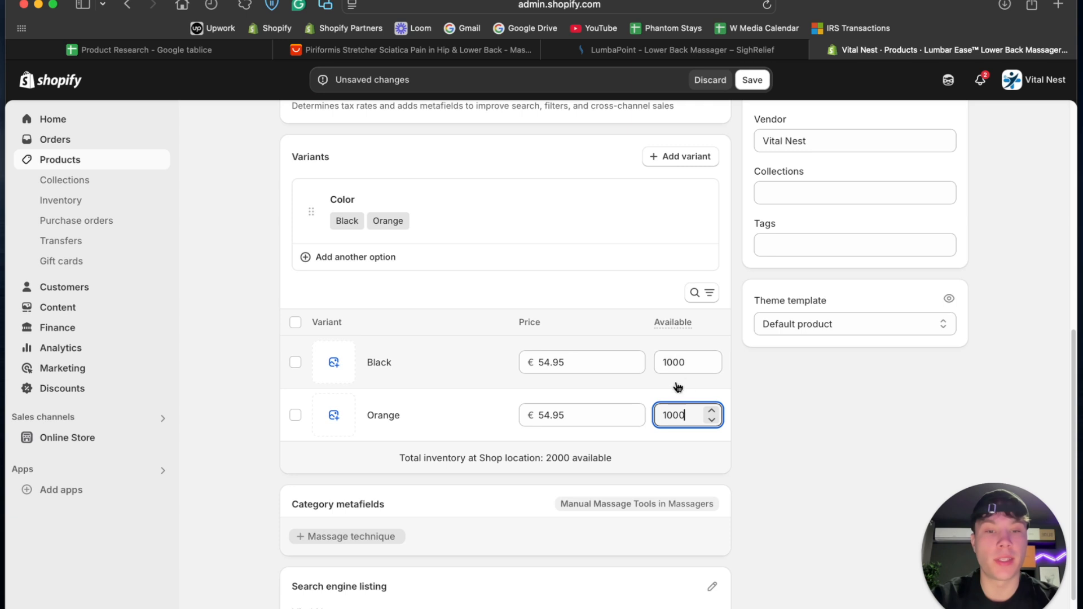
double_click(685, 363)
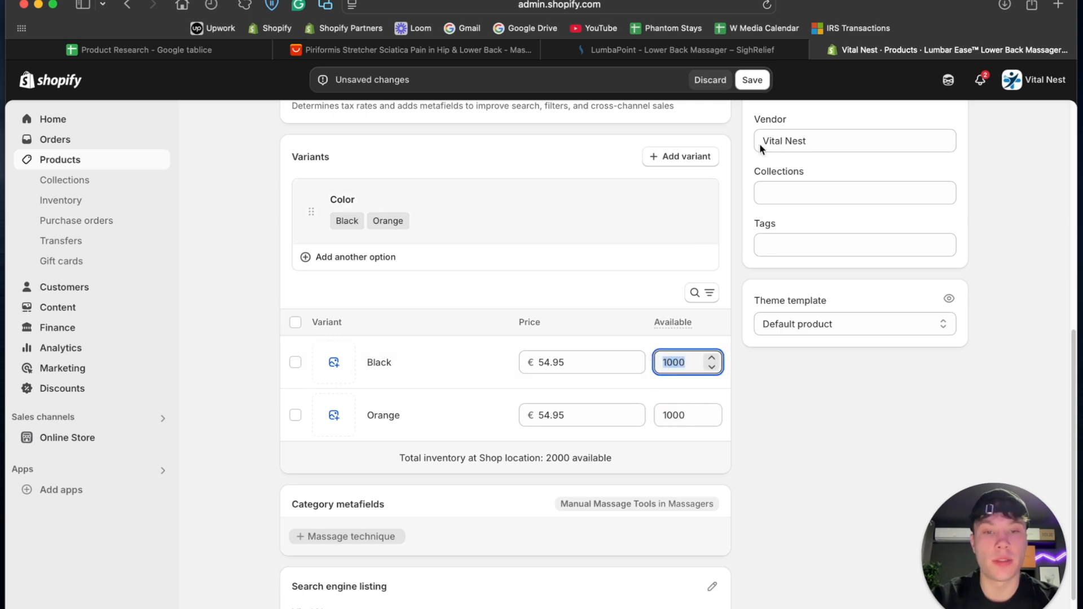
click(752, 79)
scroll(225, 150, up, 10)
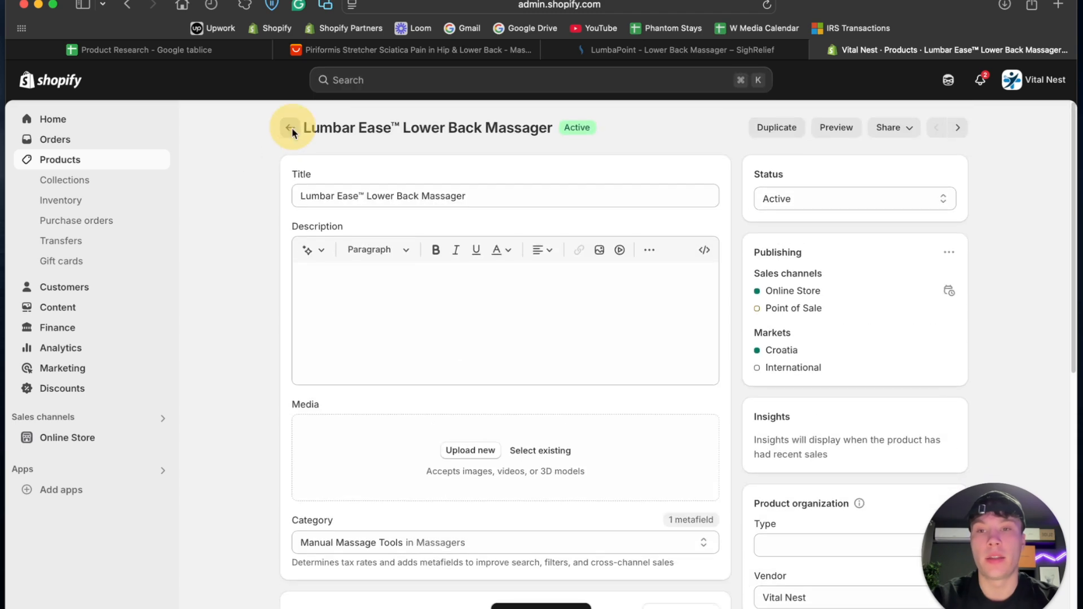
click(290, 129)
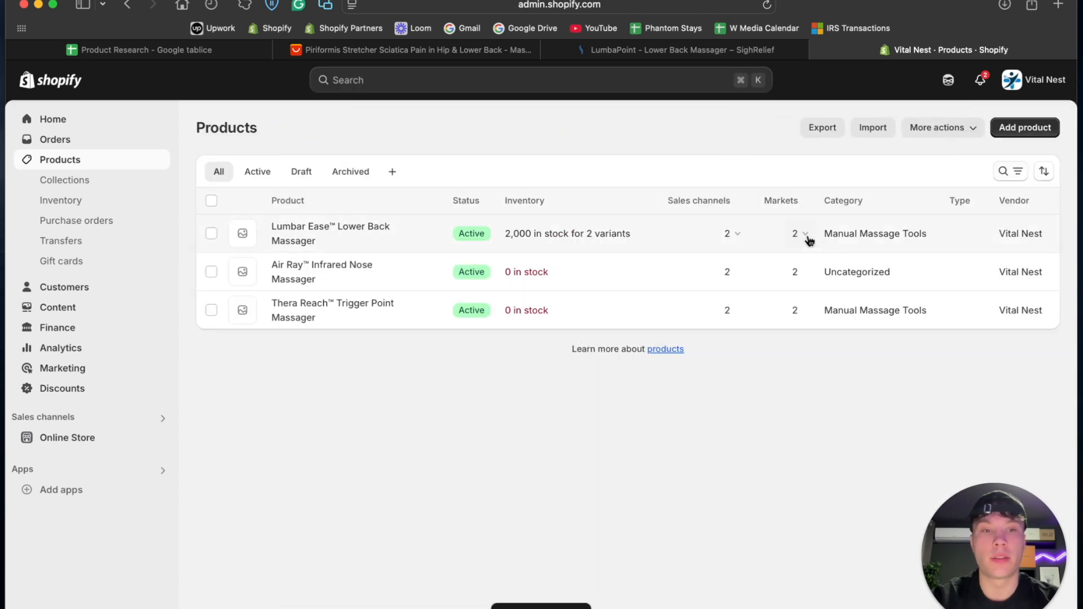
- Raise the Air Ray™ Infrared Nose Massager's available inventory by 1000 at the shop location and return to the product list
click(557, 275)
scroll(458, 395, down, 10)
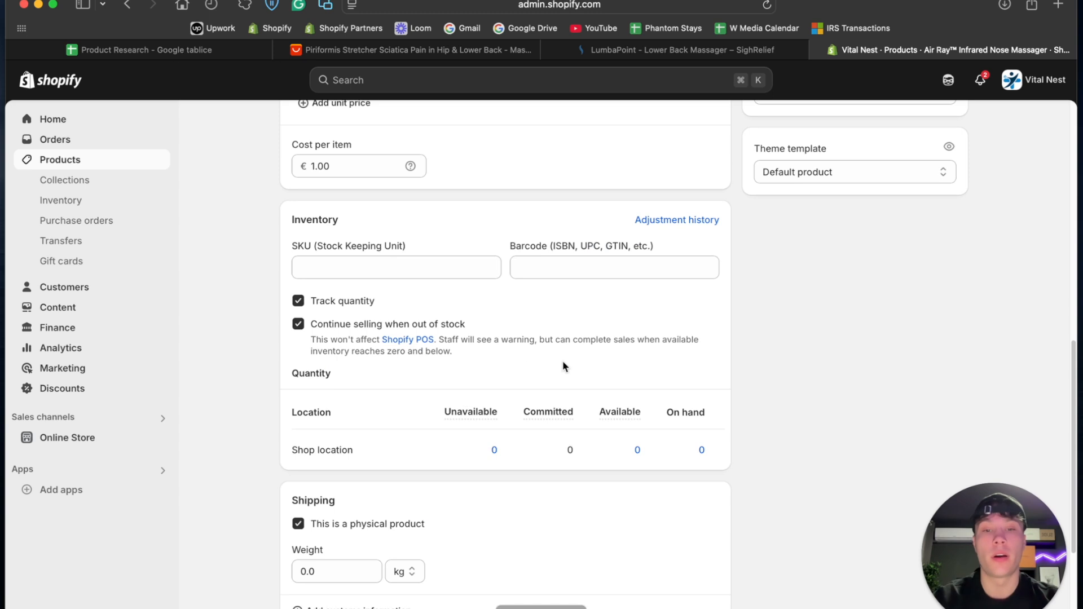
click(702, 451)
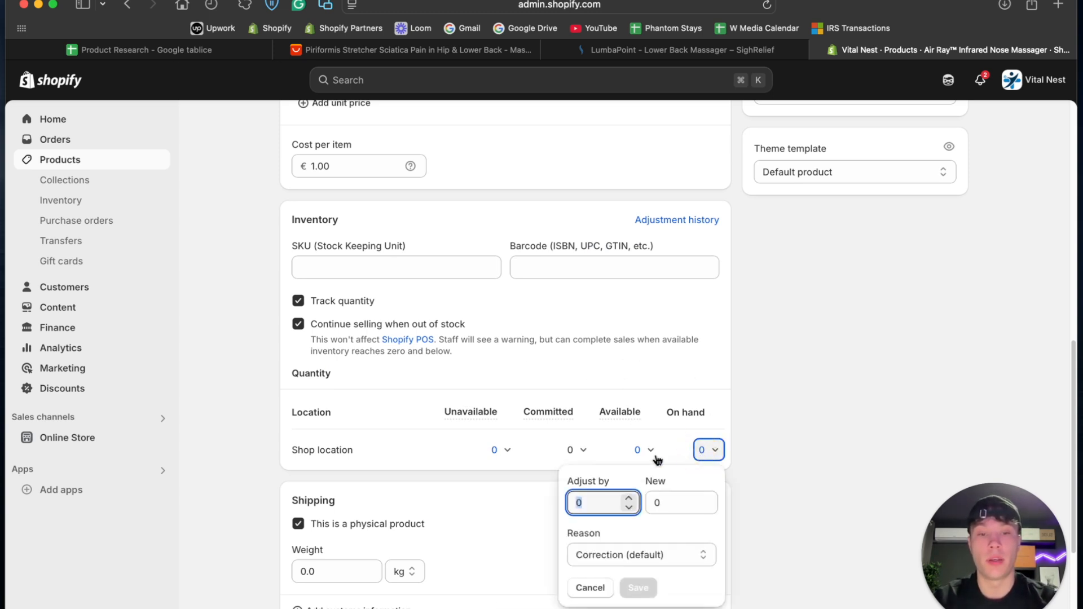
click(638, 450)
click(520, 331)
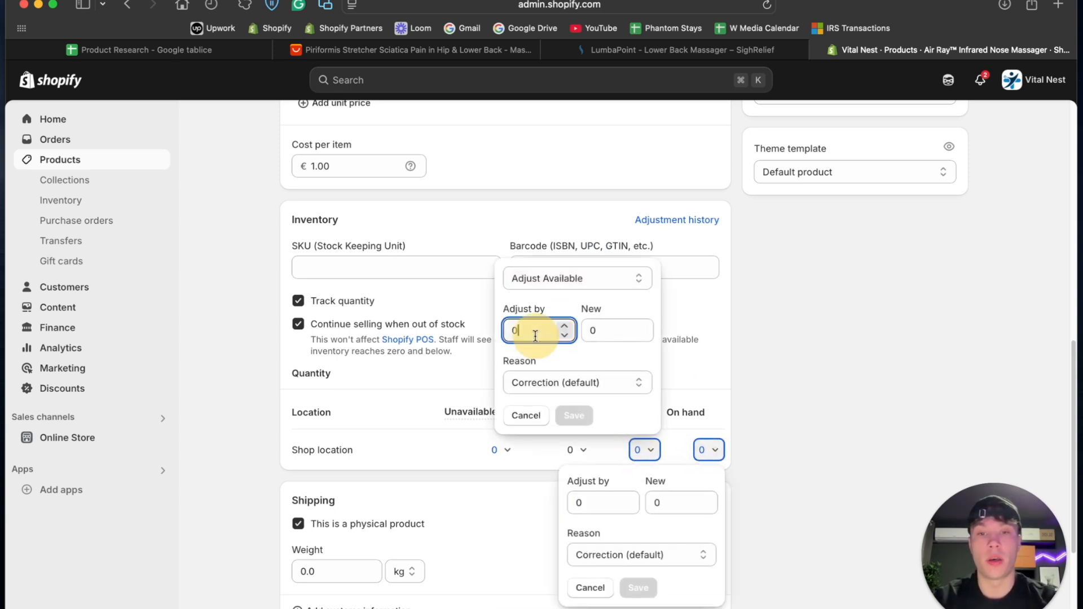
text(1000)
click(581, 417)
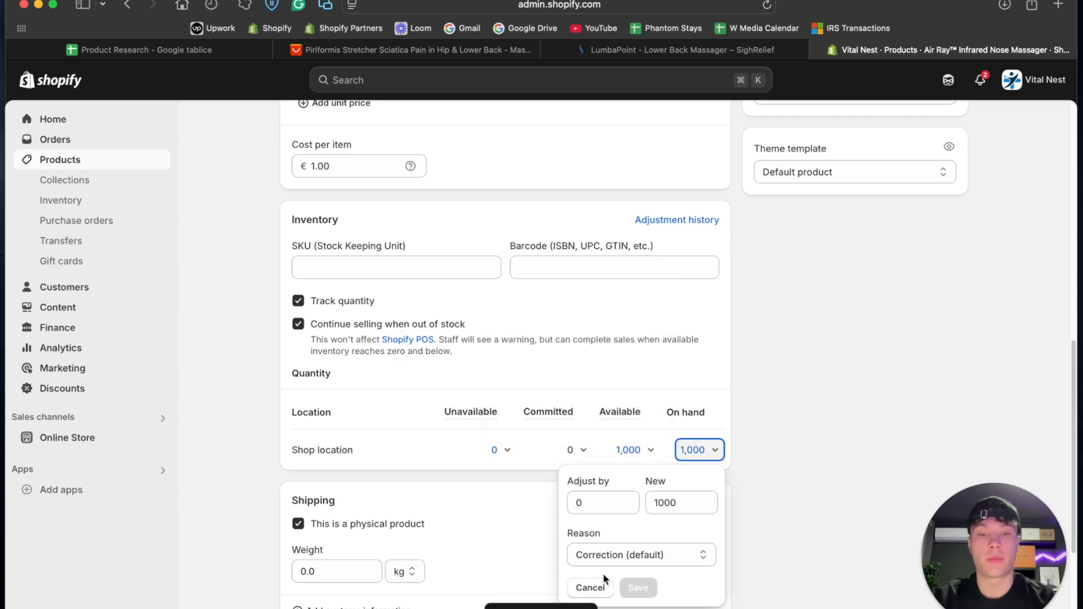
click(591, 587)
scroll(590, 584, up, 10)
click(286, 129)
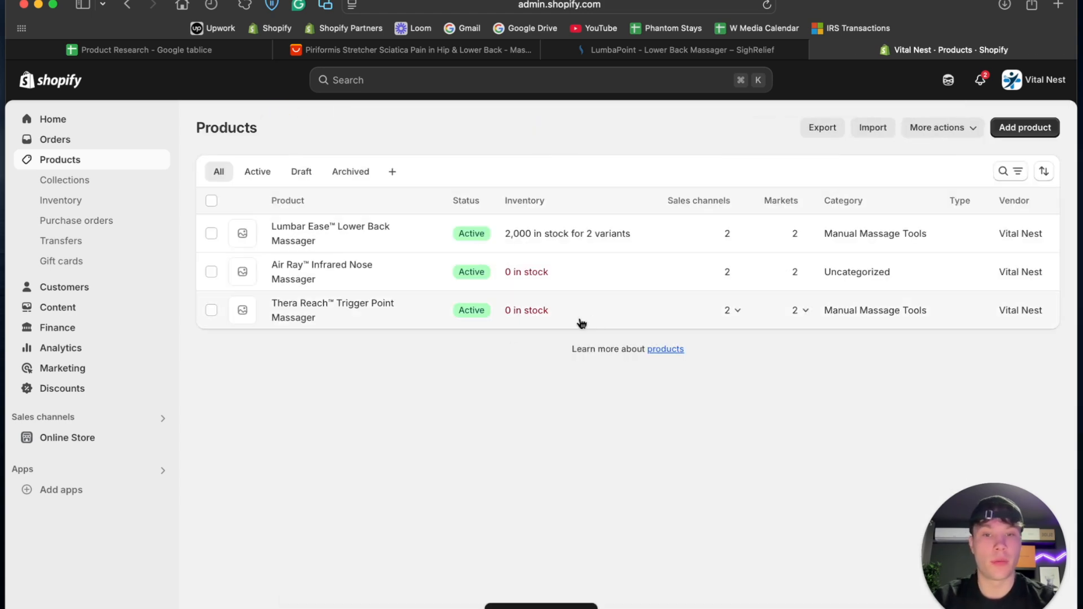
- Raise the Thera Reach™ Trigger Point Massager's available inventory by 1000 at the shop location, then return to the product list and reload it
click(398, 321)
scroll(540, 484, down, 6)
scroll(540, 484, down, 3)
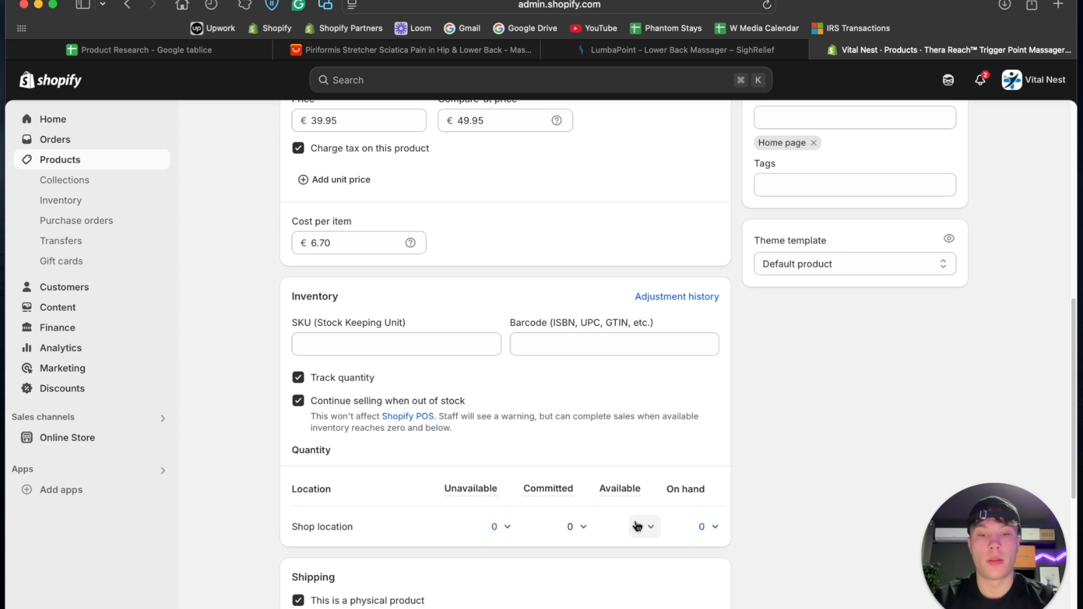
click(642, 527)
click(530, 407)
text(1000)
click(574, 493)
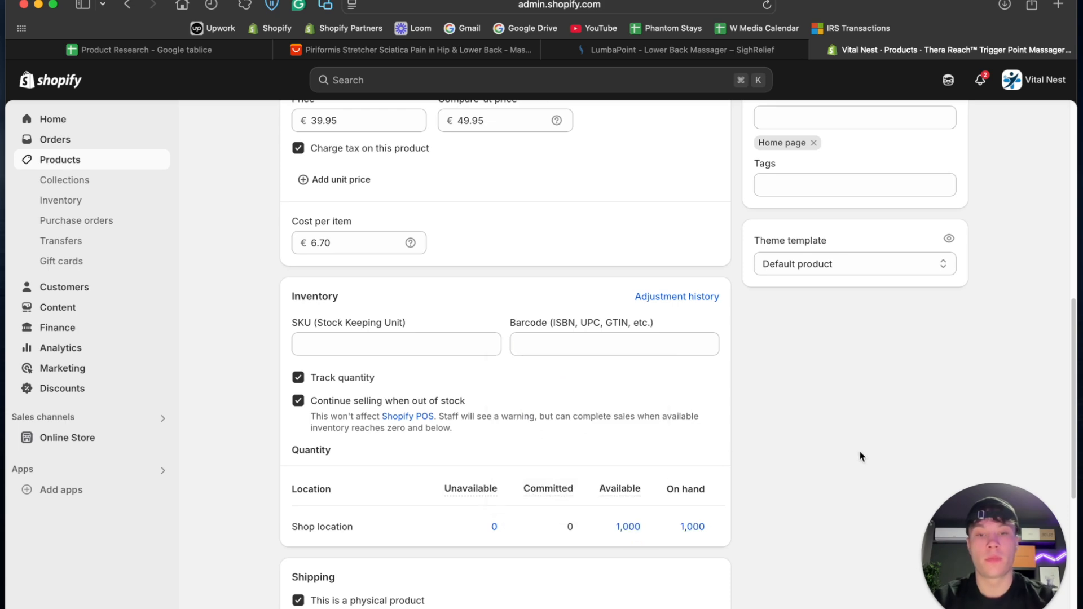
scroll(620, 282, up, 10)
click(289, 131)
click(767, 6)
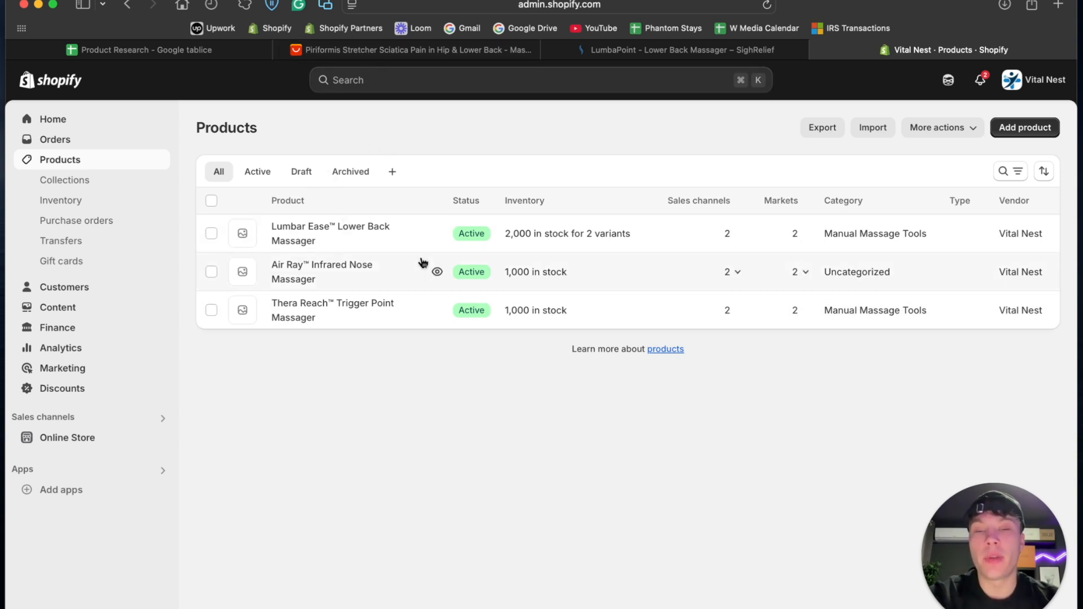
- Examine the lower back massager's supplier photos on its AliExpress listing, then return to the Shopify product list
click(355, 49)
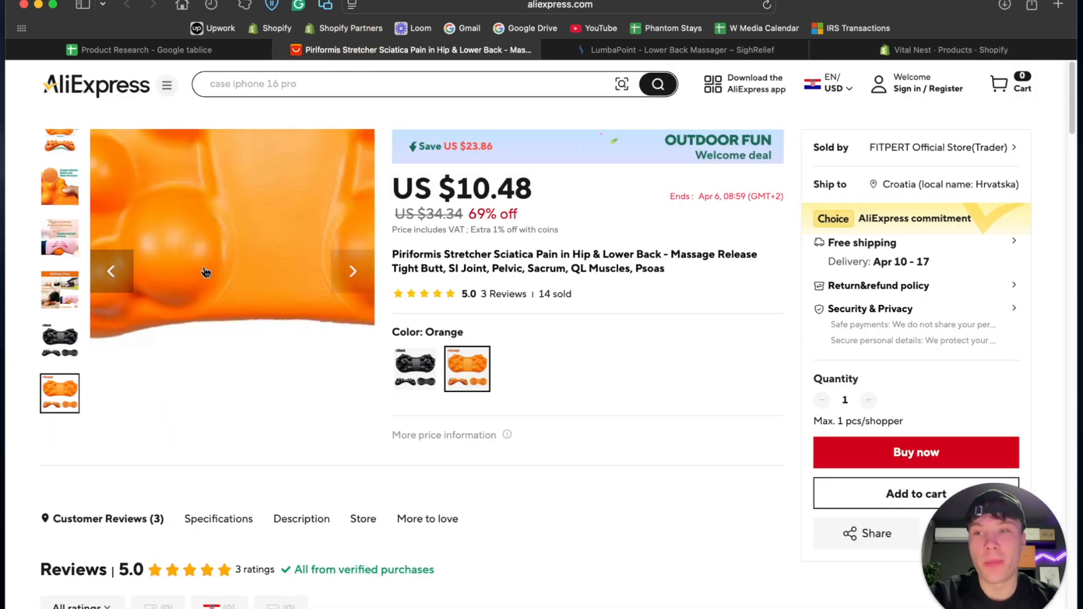
click(58, 252)
mouse_move(63, 138)
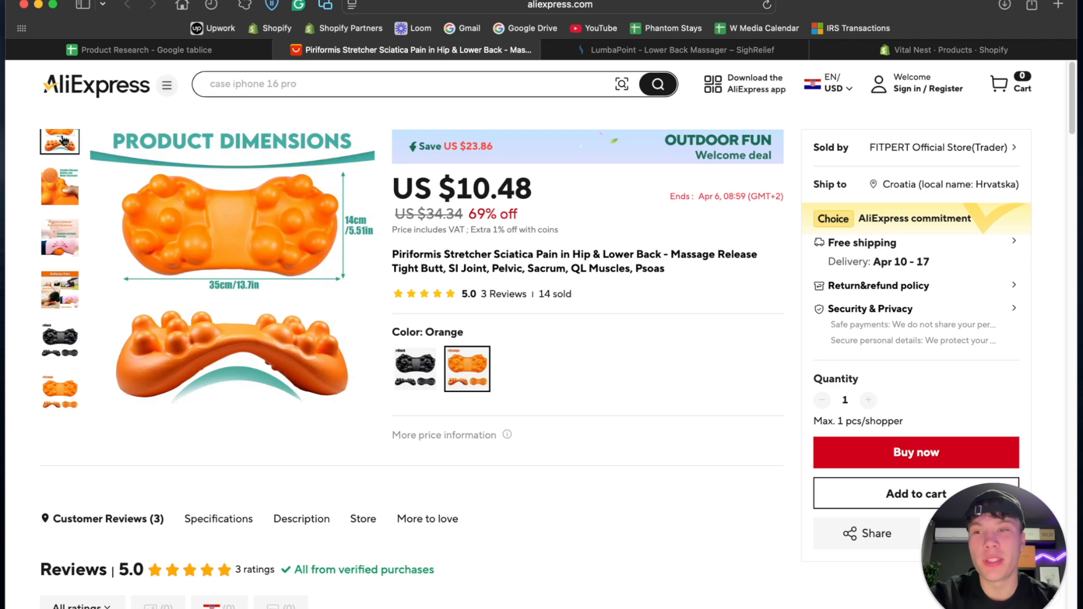
scroll(64, 143, up, 3)
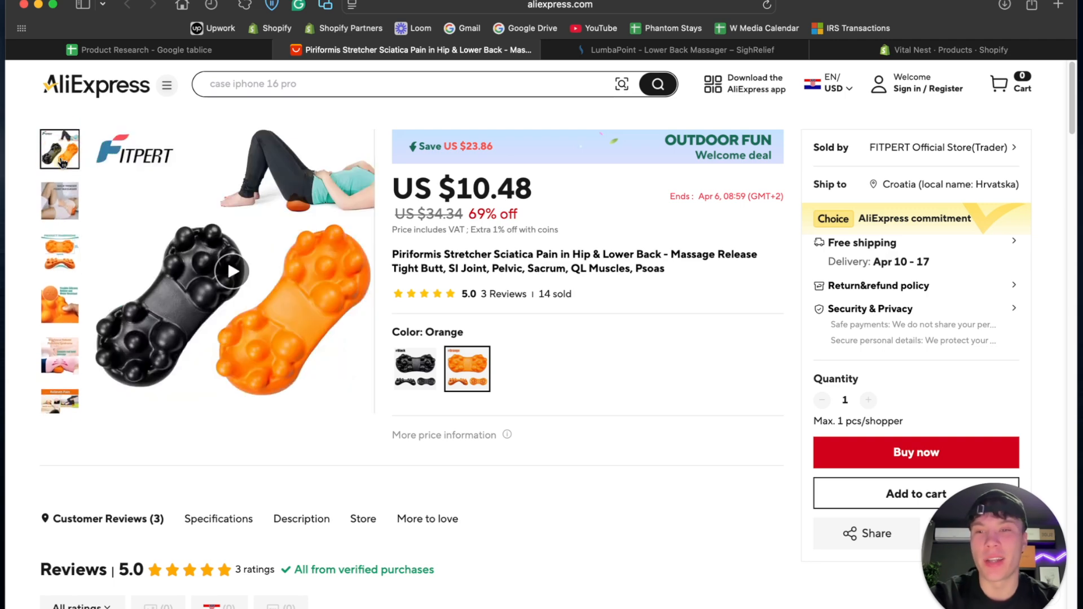
mouse_move(66, 211)
mouse_move(67, 247)
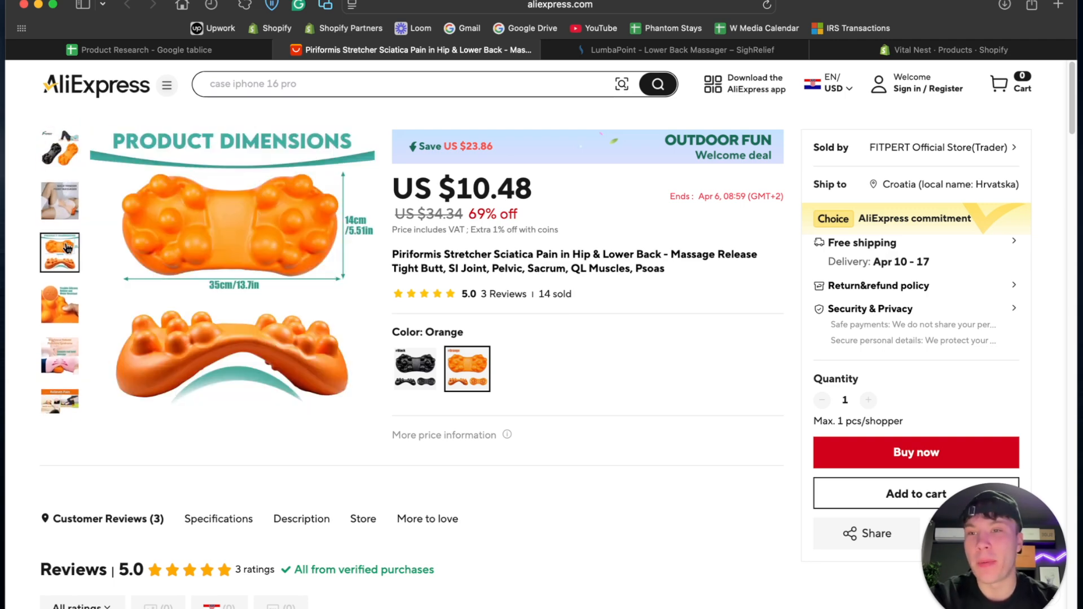
mouse_move(59, 356)
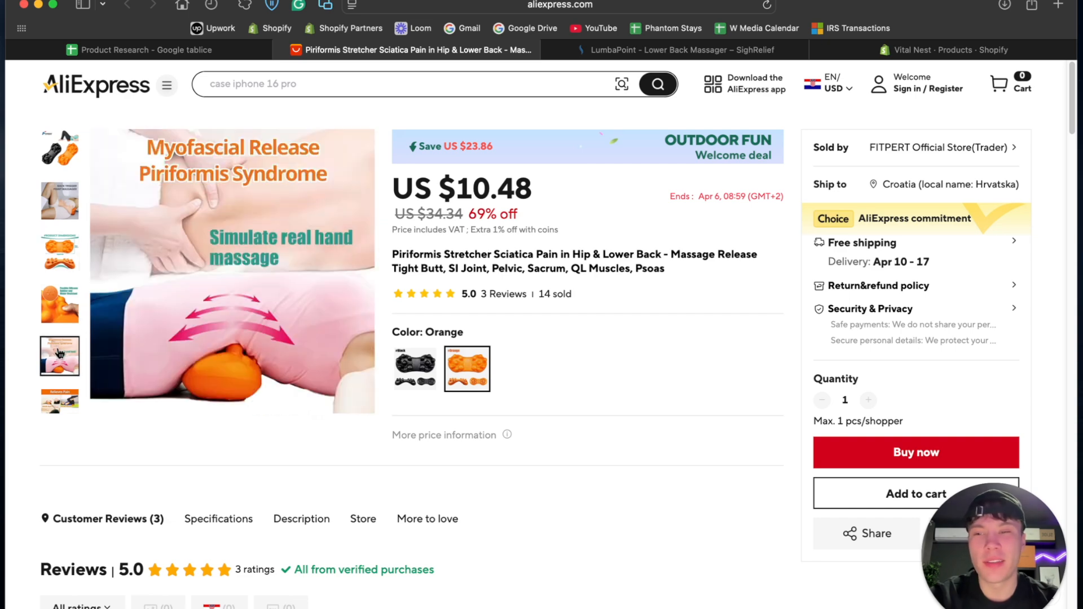
right_click(163, 289)
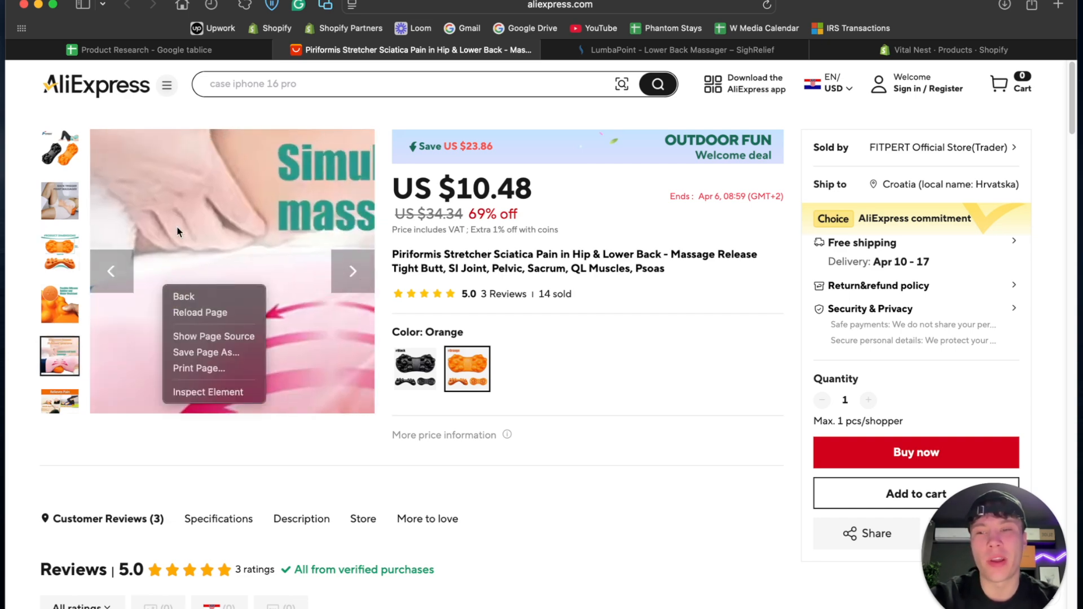
click(160, 225)
scroll(47, 367, down, 2)
mouse_move(55, 321)
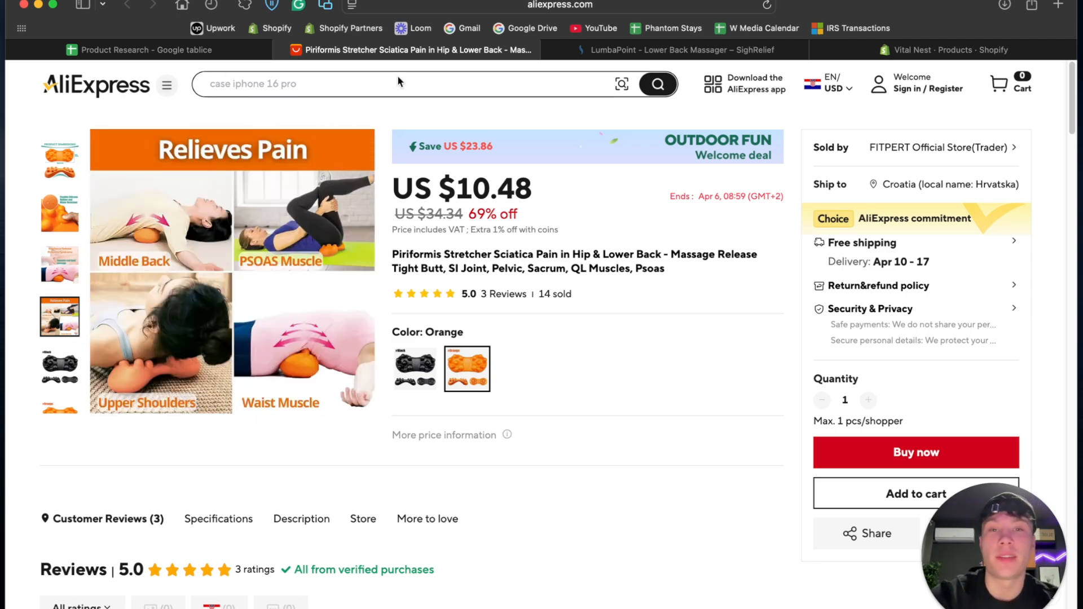
click(841, 50)
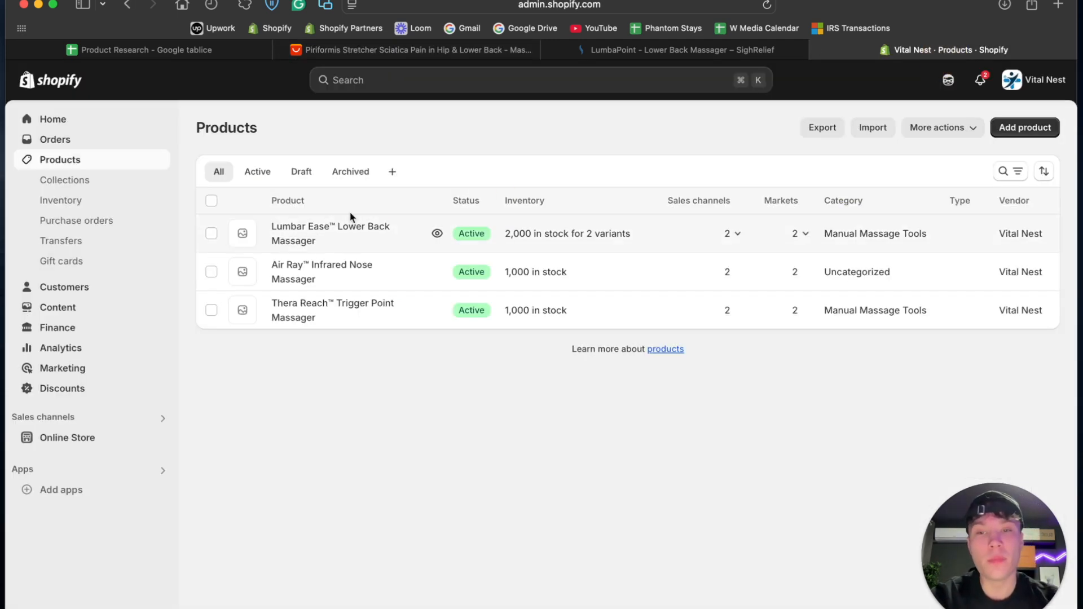